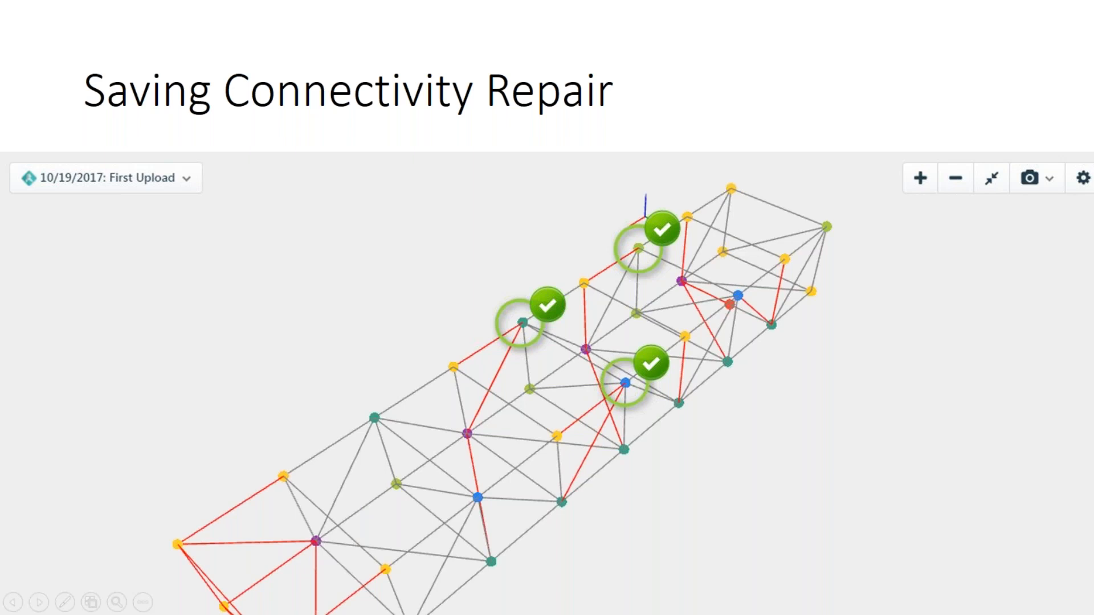
# End the slide show, switch to the Konstru models page in Chrome and dismiss its upload notice.
pyautogui.press('Escape')
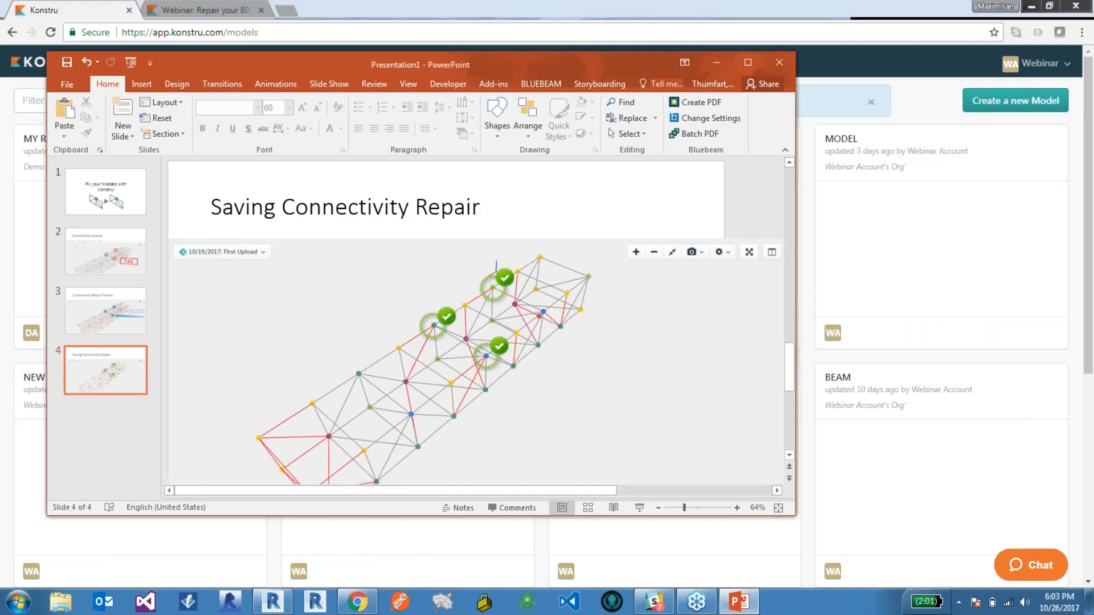
pyautogui.click(716, 62)
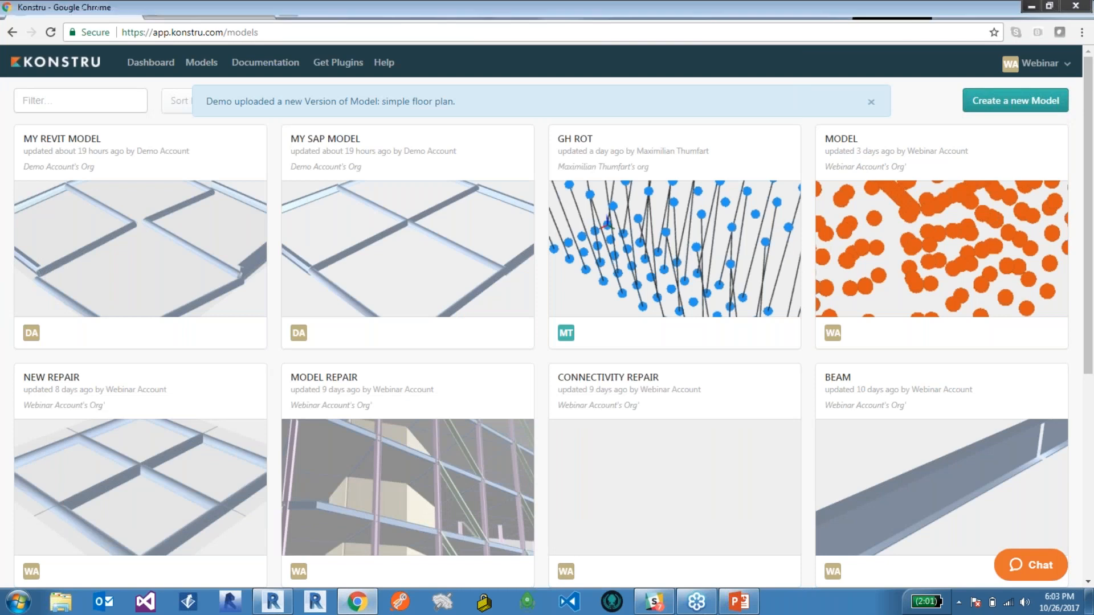
pyautogui.click(870, 101)
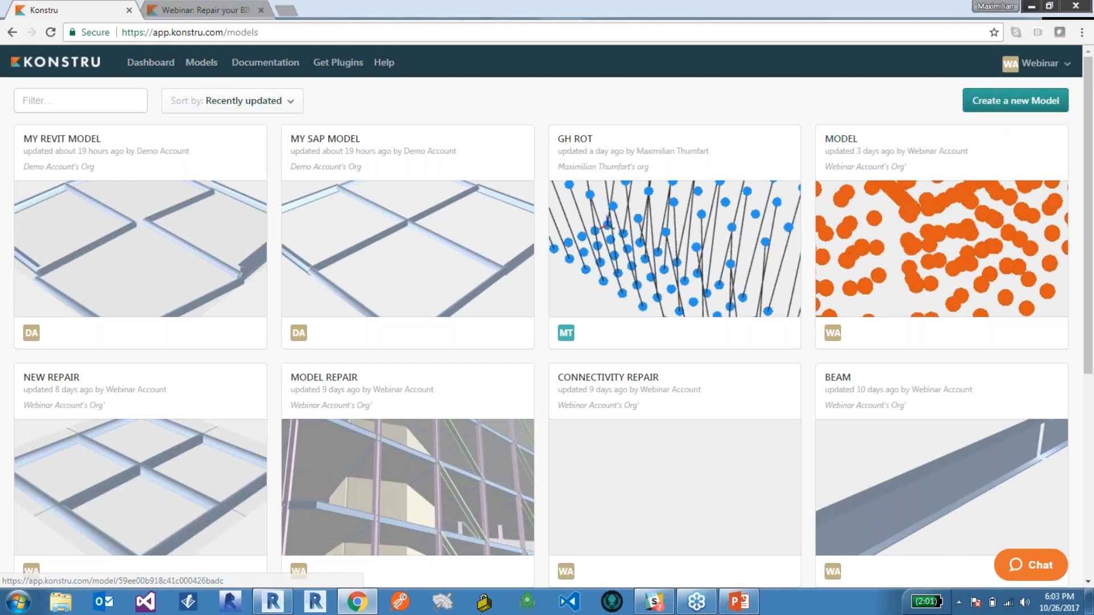
# Create a new Konstru model named MyRevitModel and dismiss the creation notice.
pyautogui.click(1015, 101)
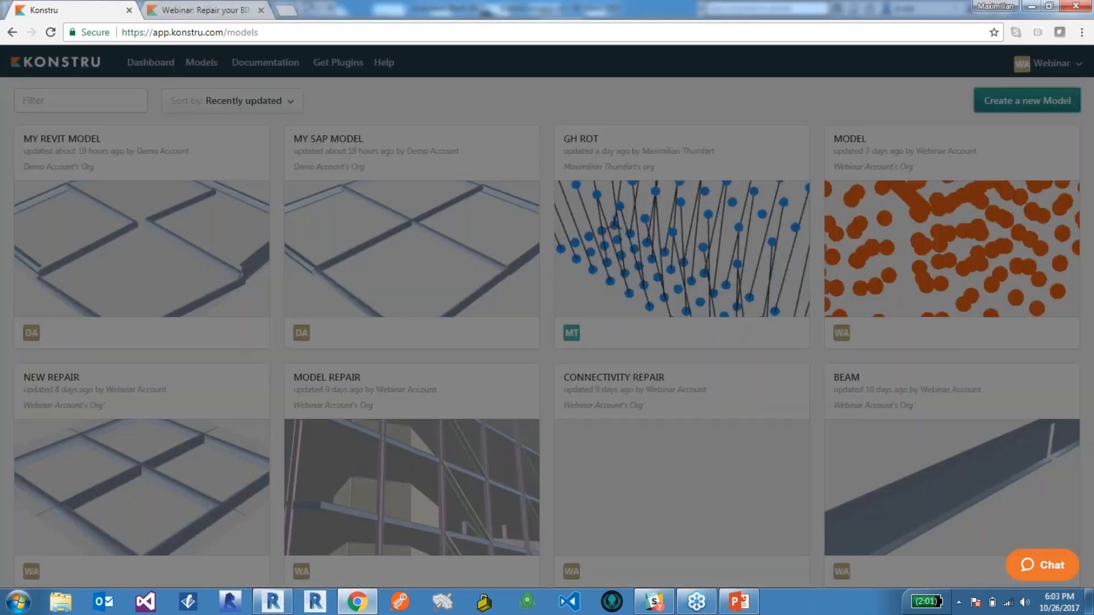
pyautogui.click(548, 200)
pyautogui.write('MyRevitModel')
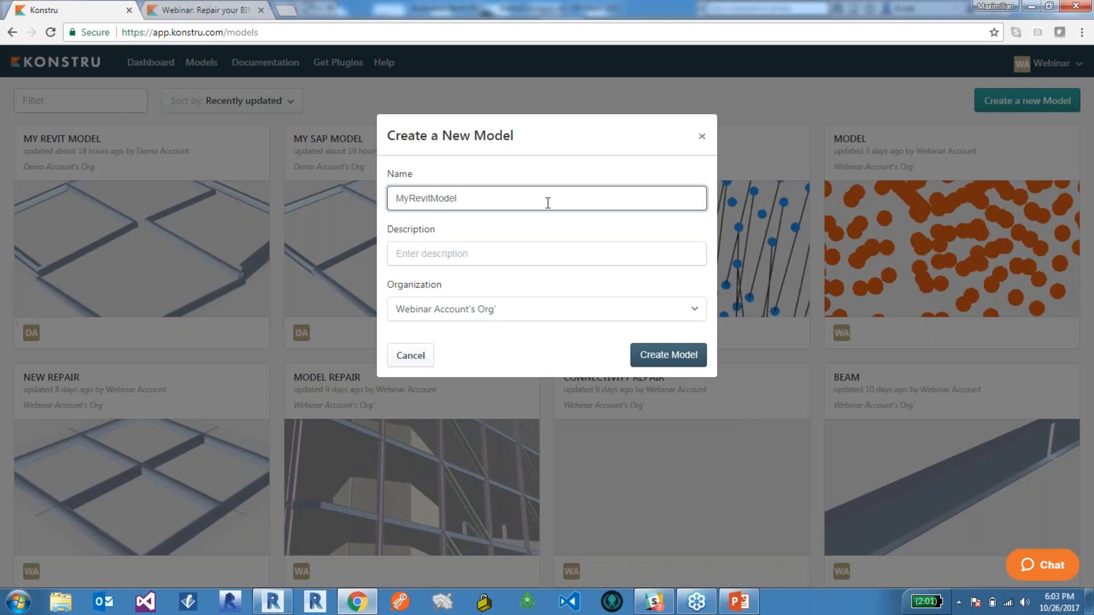
pyautogui.click(668, 354)
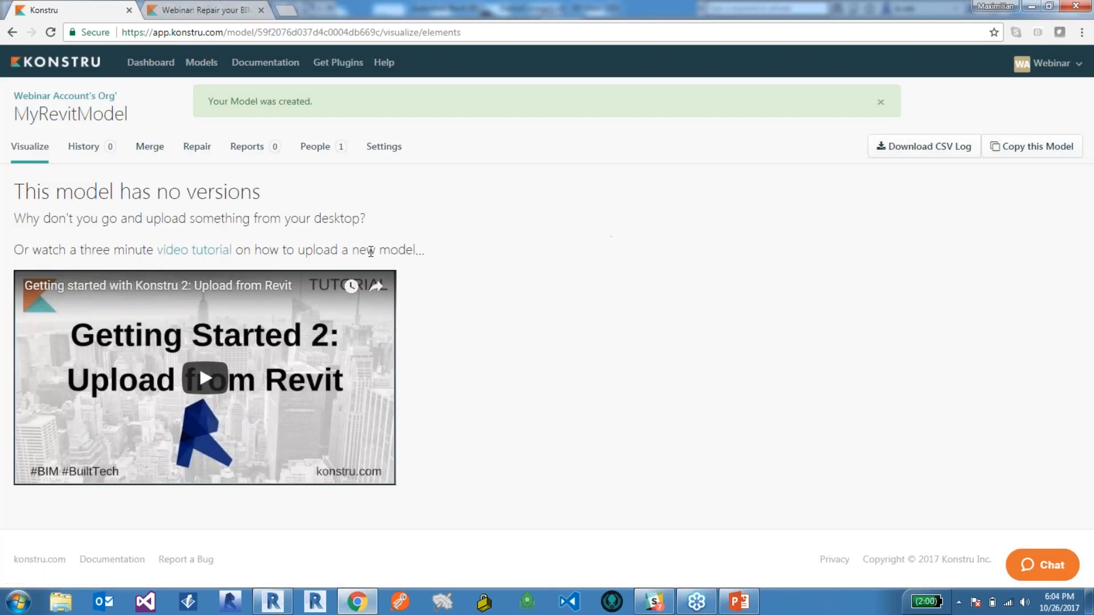
pyautogui.click(880, 103)
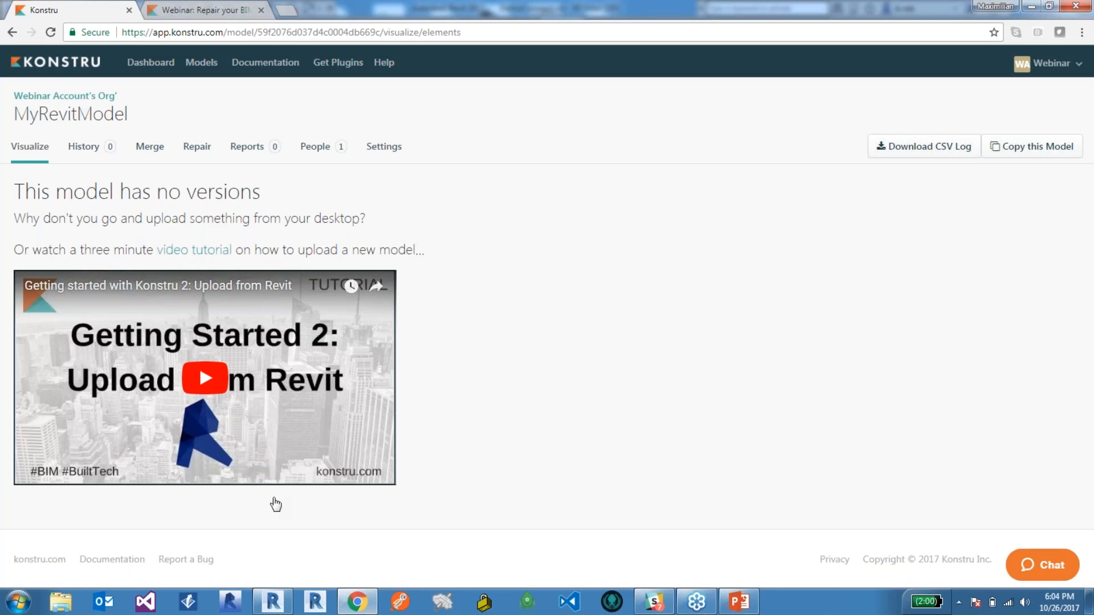
# Switch to Revit and examine the DemoConnect building's steel frame as a whole from the front corner.
pyautogui.click(274, 601)
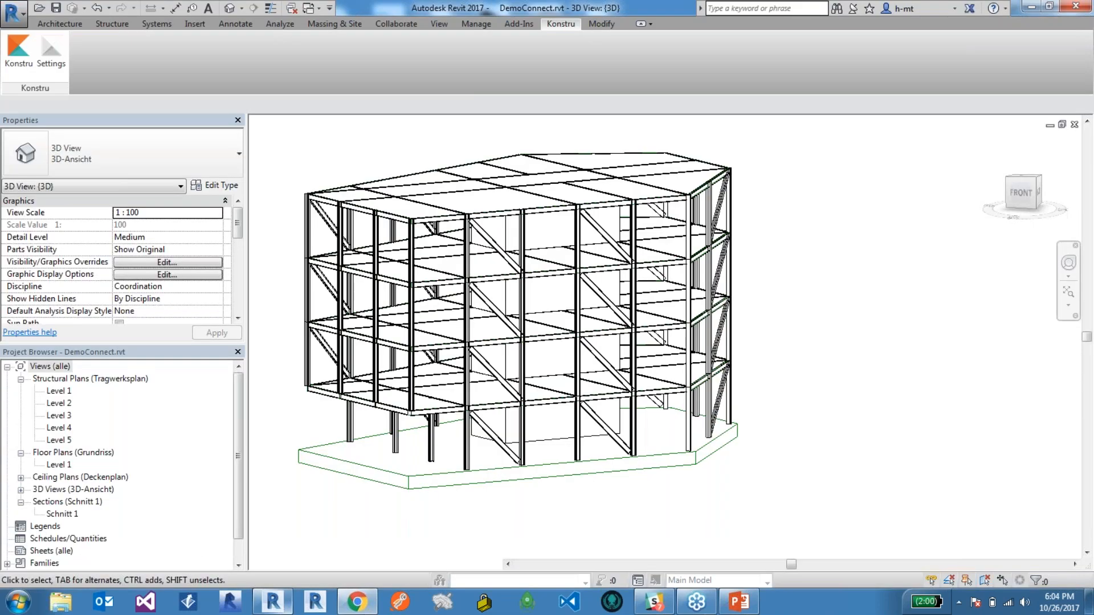
pyautogui.scroll(-2, 854, 393)
pyautogui.scroll(1, 583, 322)
pyautogui.moveTo(1023, 194)
pyautogui.mouseDown()
pyautogui.moveTo(1052, 224)
pyautogui.moveTo(1057, 192)
pyautogui.moveTo(1058, 226)
pyautogui.mouseUp()
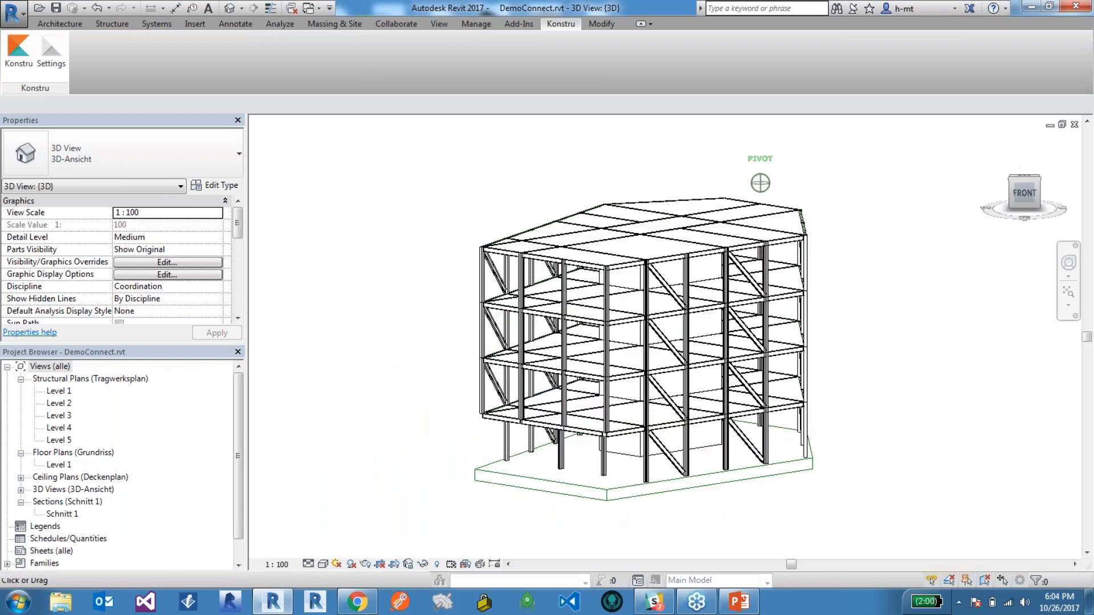
pyautogui.scroll(2, 770, 461)
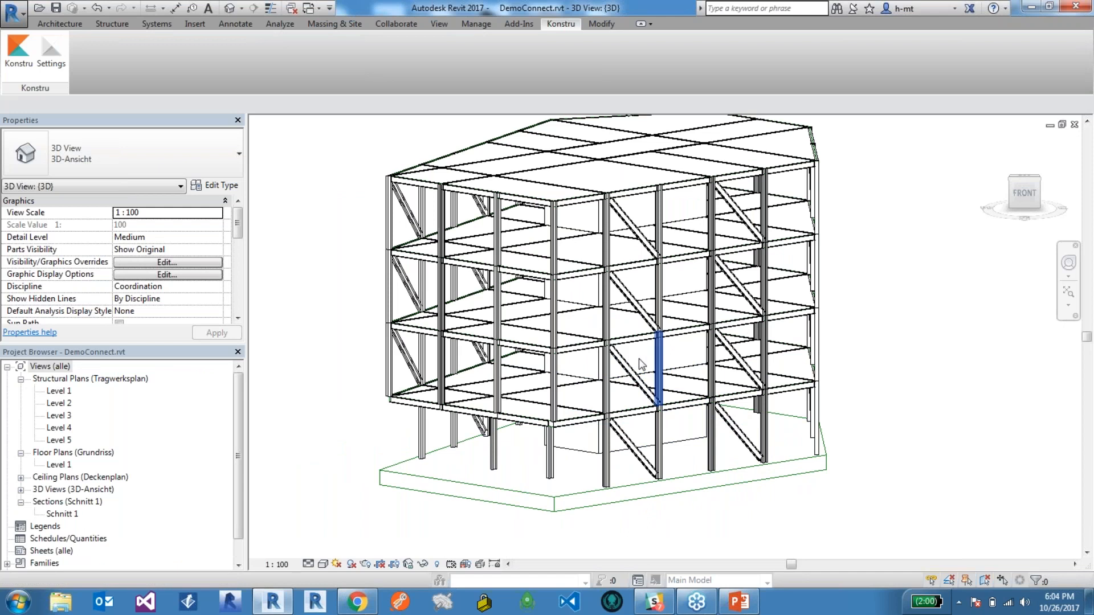
pyautogui.scroll(-1, 528, 462)
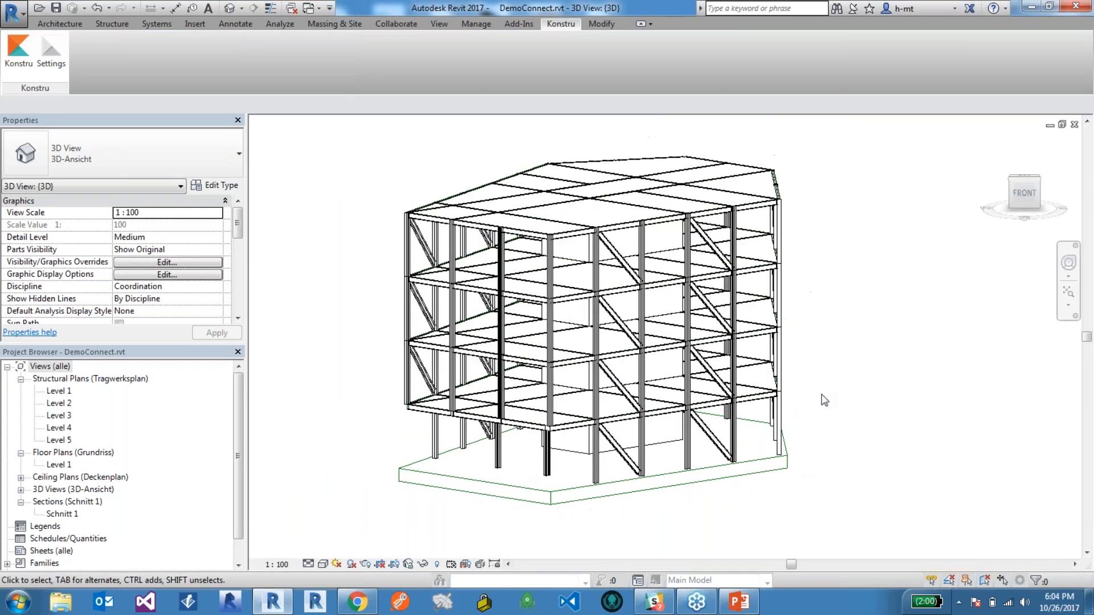
pyautogui.scroll(1, 669, 501)
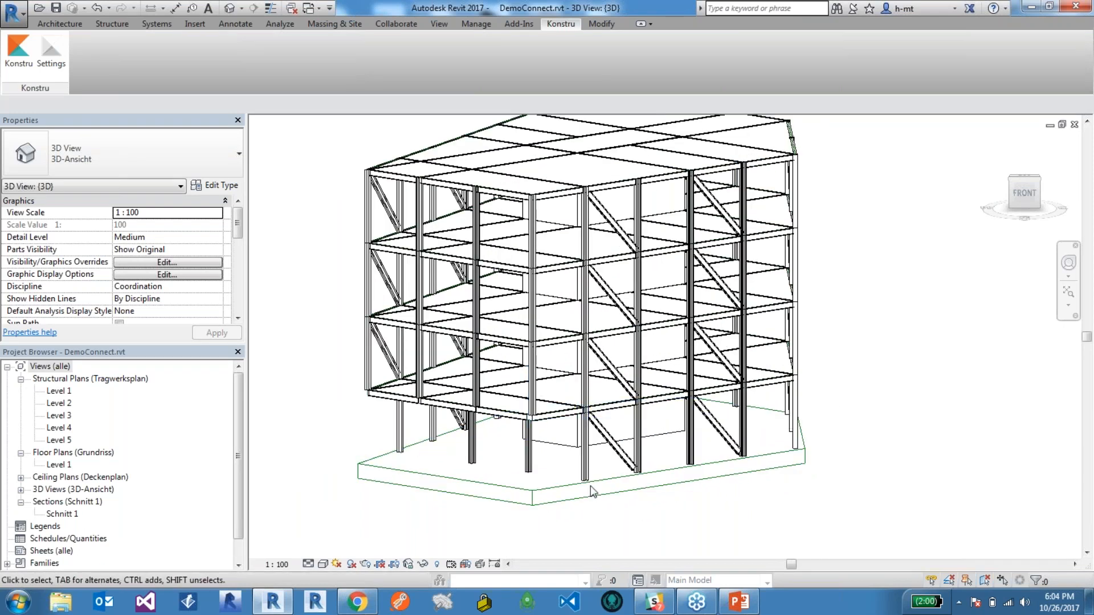
# Inspect the Level 2 girder and its end where it meets the front corner column, then clear the selection.
pyautogui.scroll(2, 545, 464)
pyautogui.scroll(1, 515, 401)
pyautogui.click(512, 386)
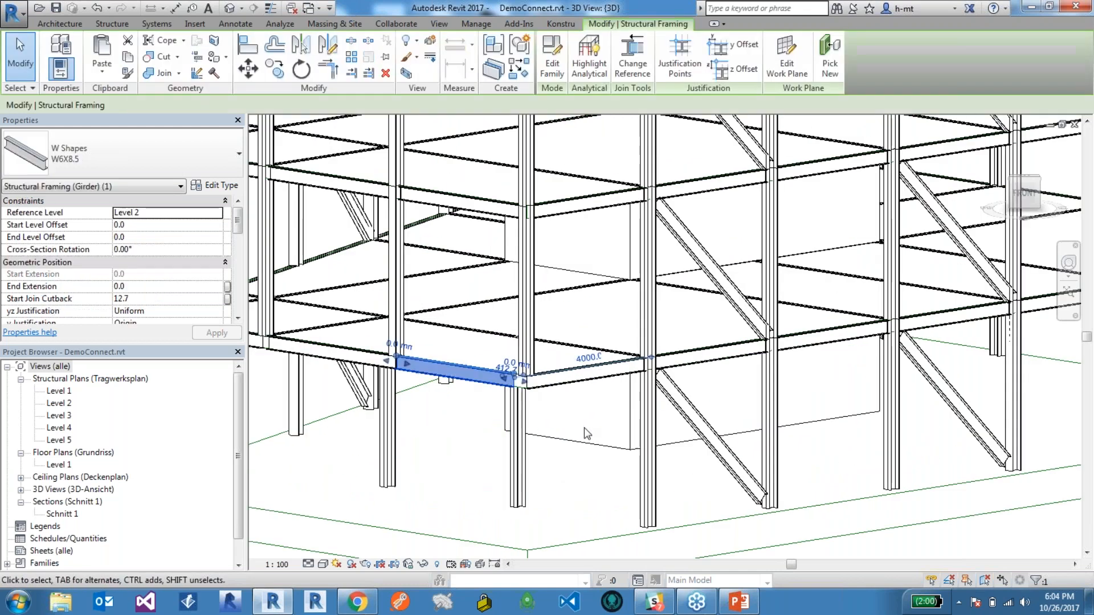
pyautogui.click(851, 544)
pyautogui.scroll(-2, 615, 397)
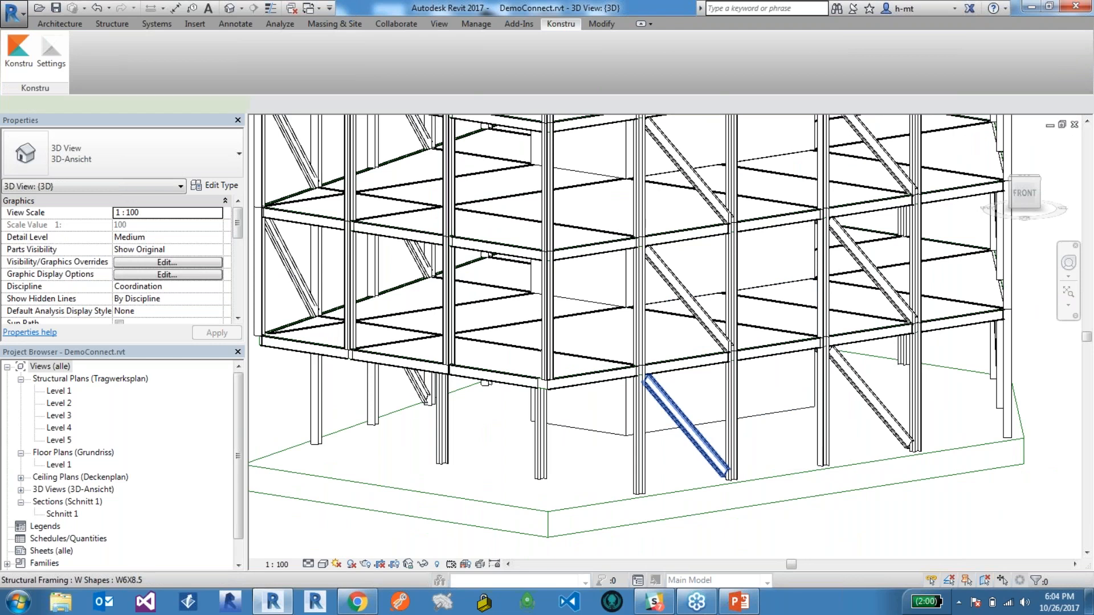
# Inspect the end points of the ground-floor diagonal brace beside the front corner, then clear the selection.
pyautogui.click(683, 424)
pyautogui.scroll(5, 647, 379)
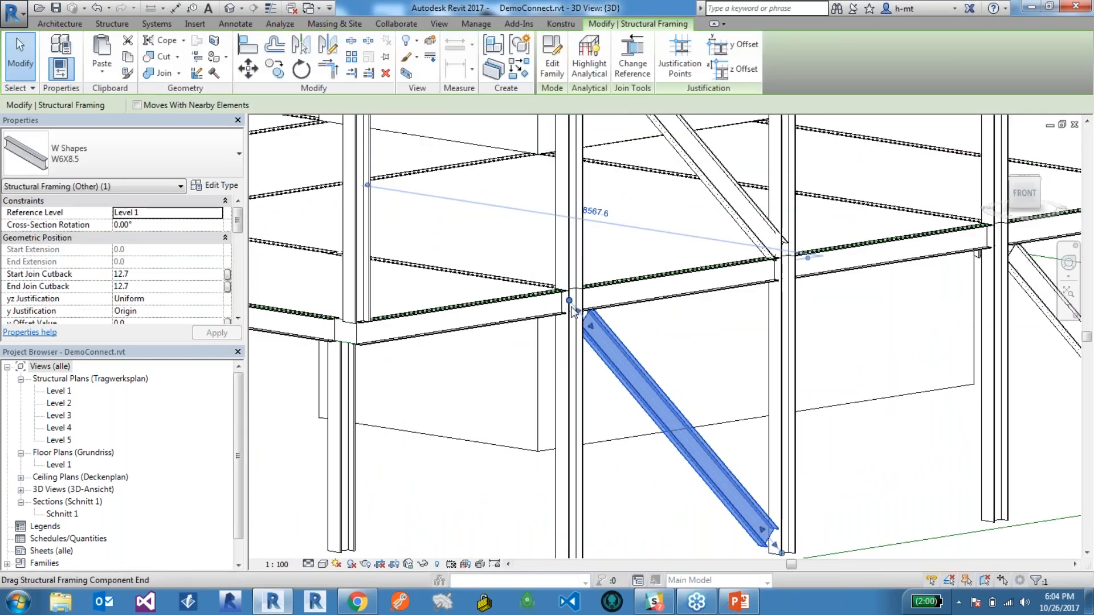
pyautogui.scroll(-5, 573, 311)
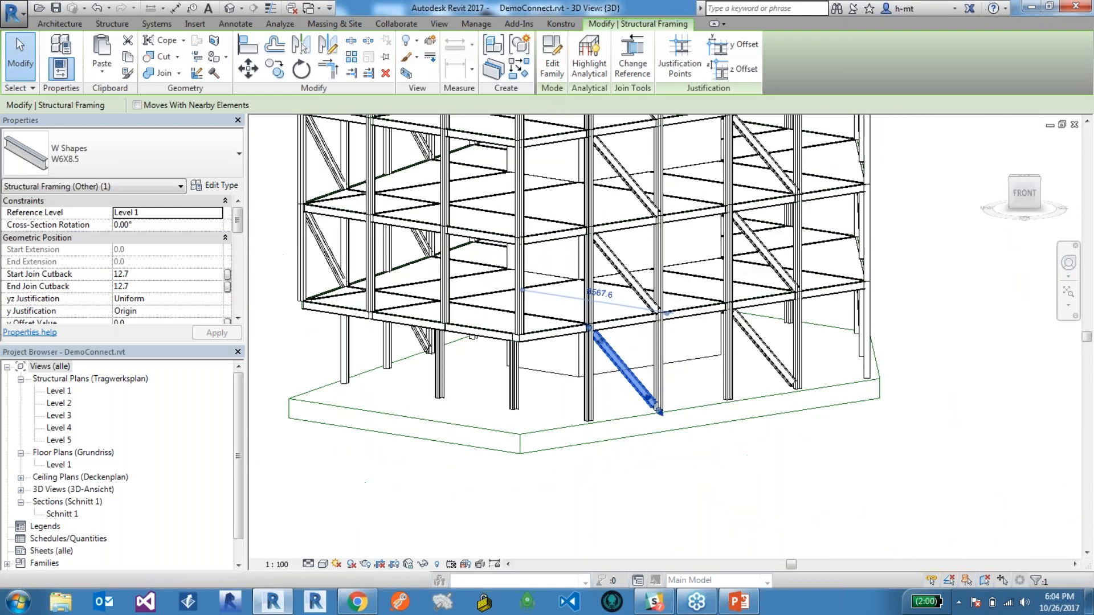
pyautogui.scroll(4, 659, 411)
pyautogui.click(730, 469)
pyautogui.scroll(-2, 678, 455)
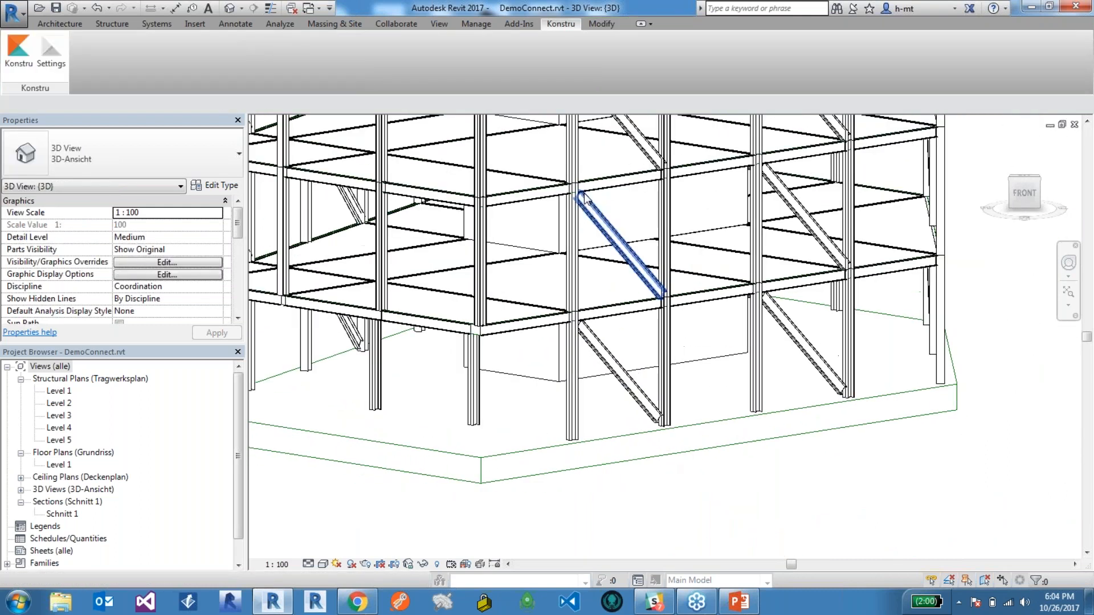
pyautogui.scroll(-4, 797, 382)
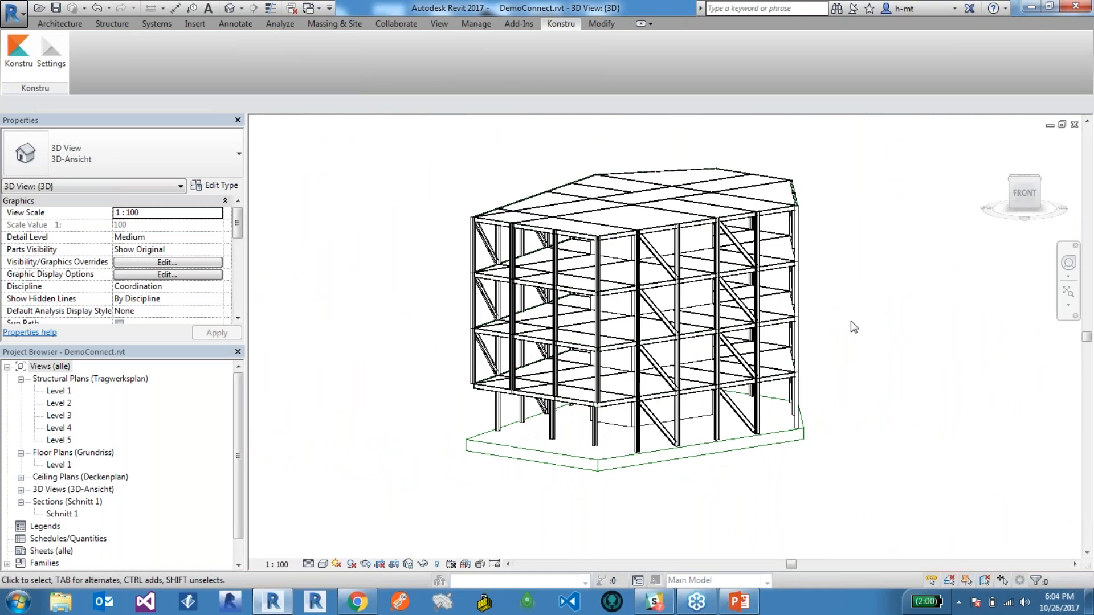
# Launch the Konstru plugin and choose MyRevitModel as the model to update.
pyautogui.click(26, 49)
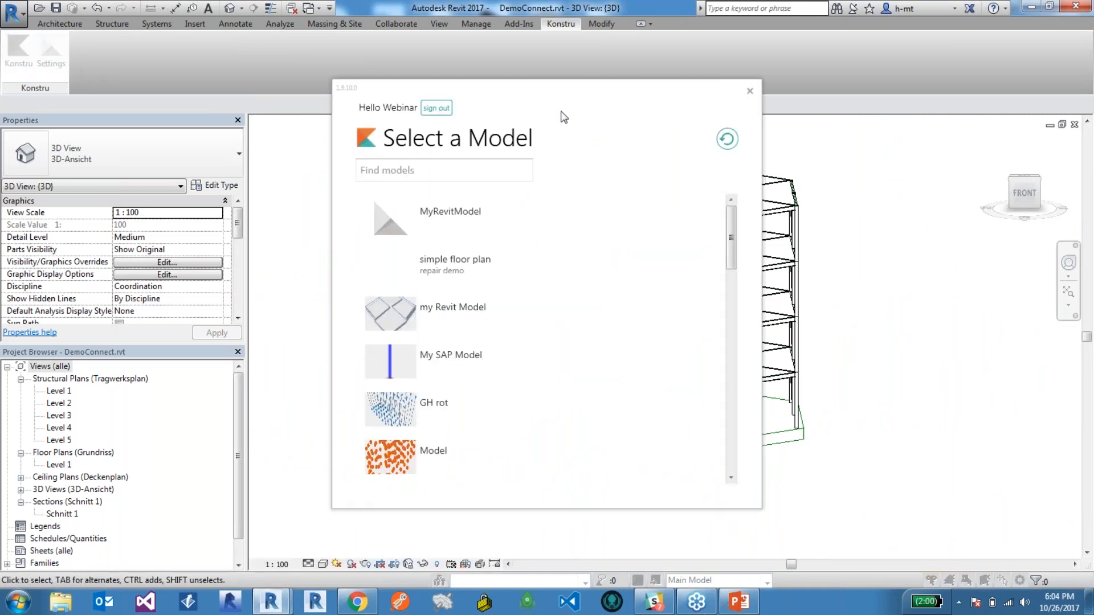
pyautogui.moveTo(553, 106); pyautogui.dragTo(595, 120)
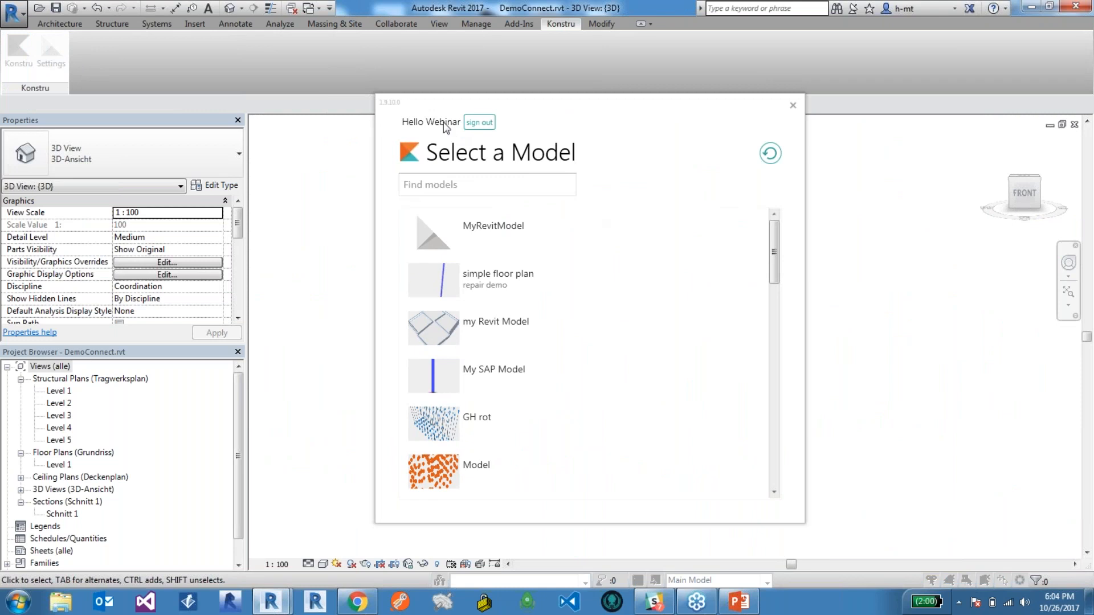
pyautogui.click(490, 235)
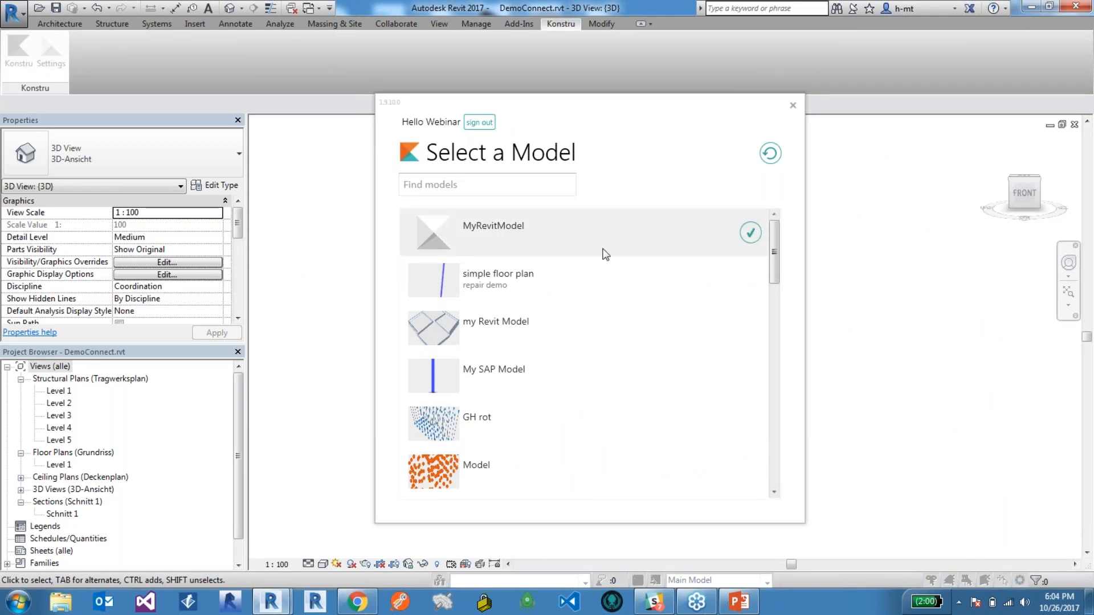
pyautogui.click(752, 231)
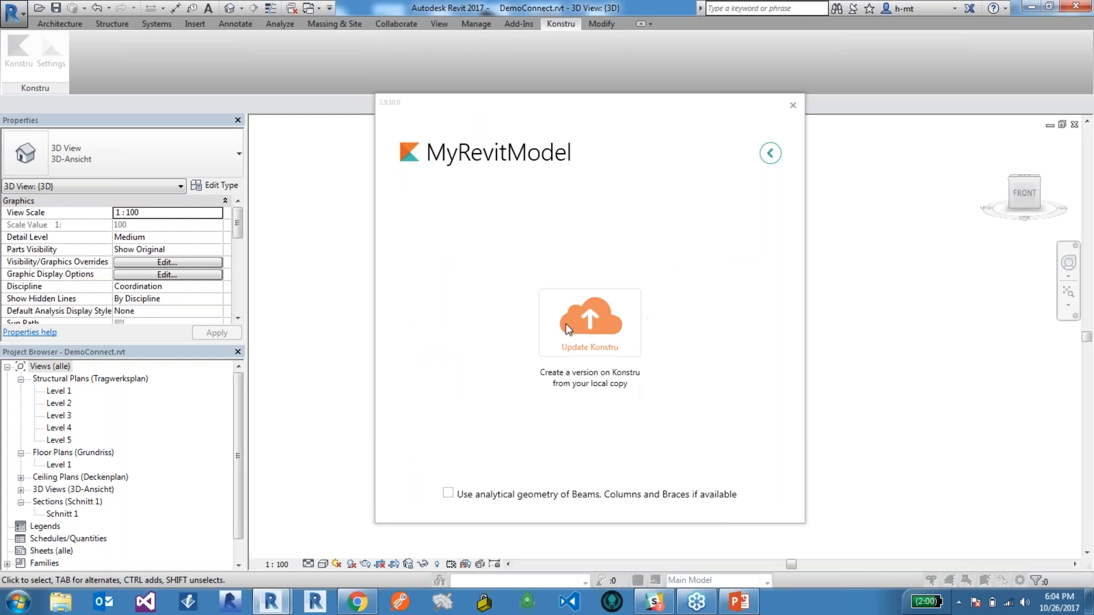
# Upload the Revit model to Konstru as a new version described as First Upload, reviewing the element types before finishing the update.
pyautogui.click(604, 320)
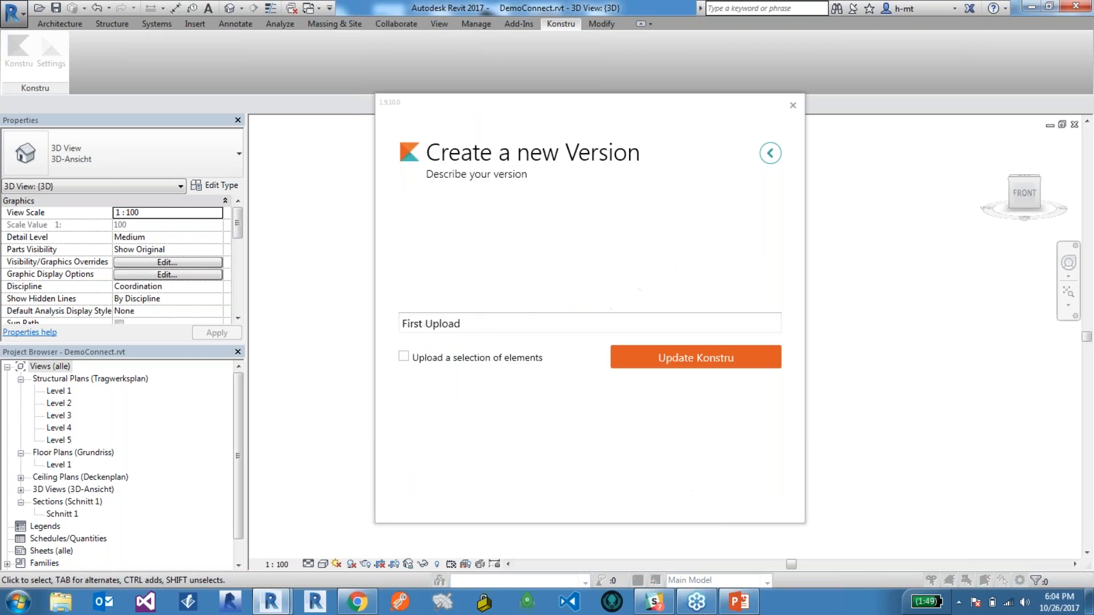
pyautogui.hotkey('ctrl', 'a')
pyautogui.click(481, 326)
pyautogui.click(691, 365)
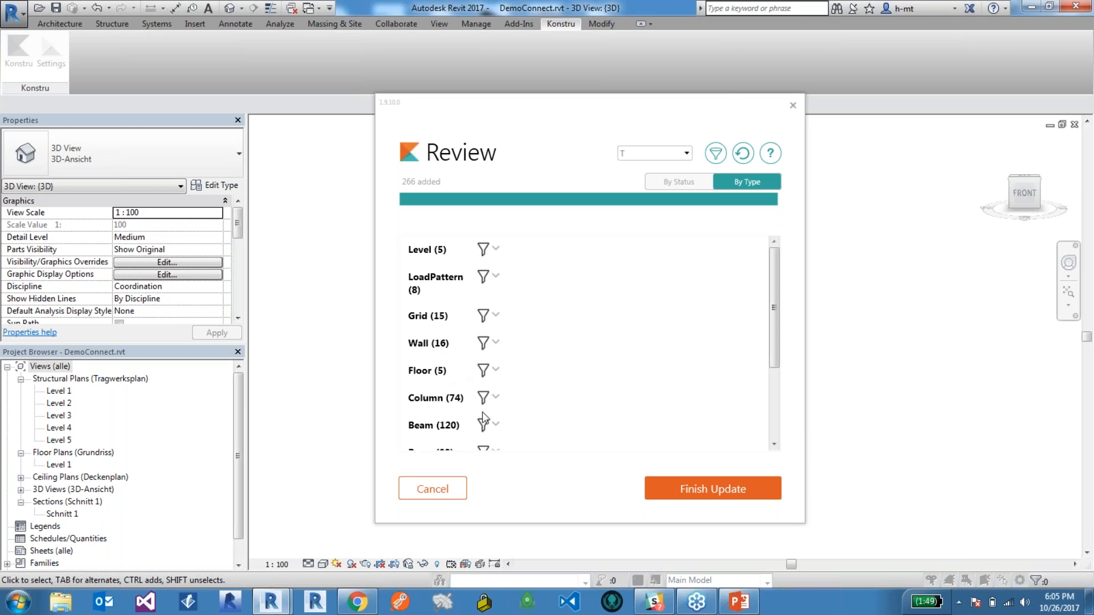
pyautogui.moveTo(776, 338); pyautogui.dragTo(777, 363)
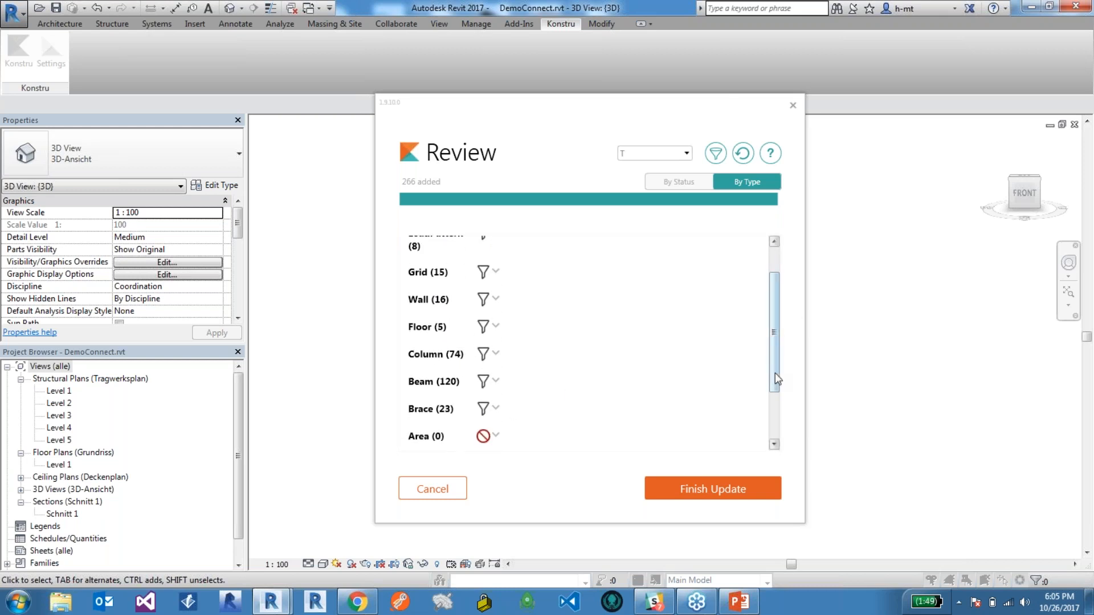
pyautogui.click(711, 487)
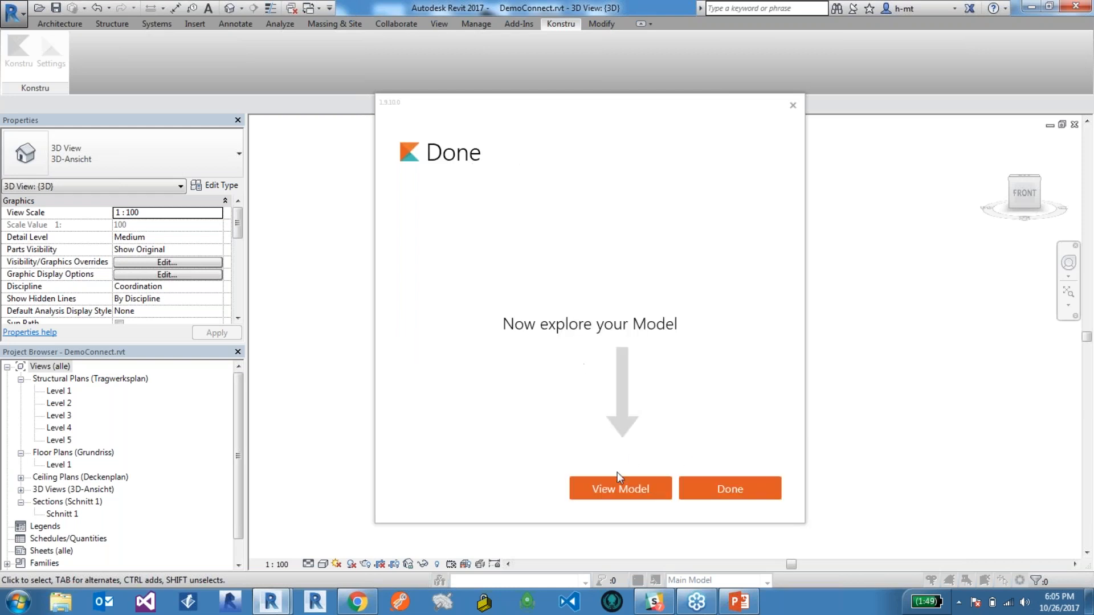
# View the uploaded model in the browser and close the two older tabs.
pyautogui.click(621, 488)
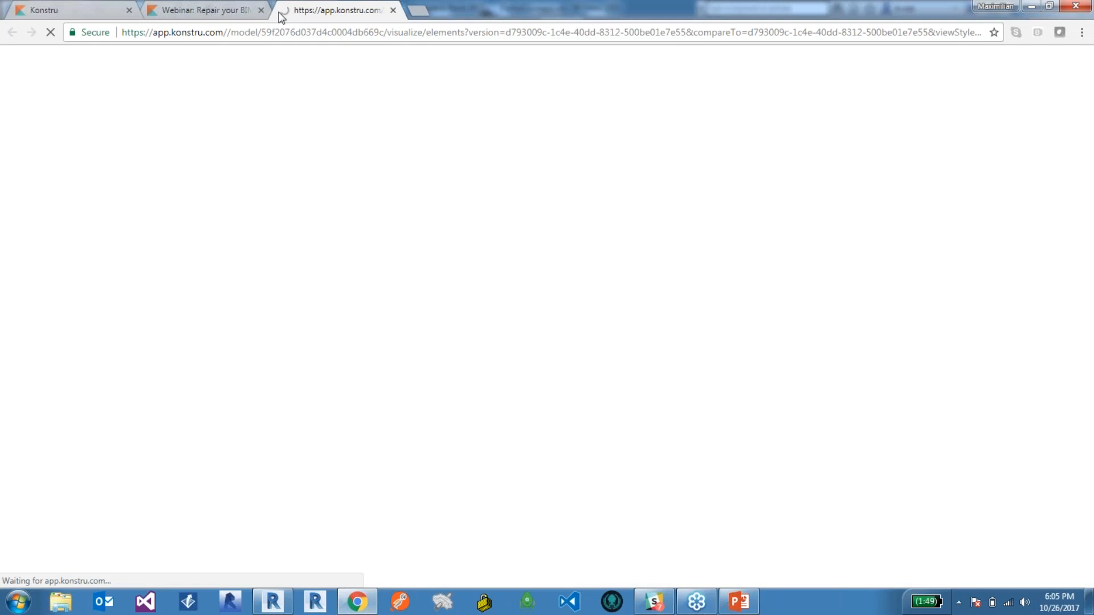
pyautogui.click(261, 10)
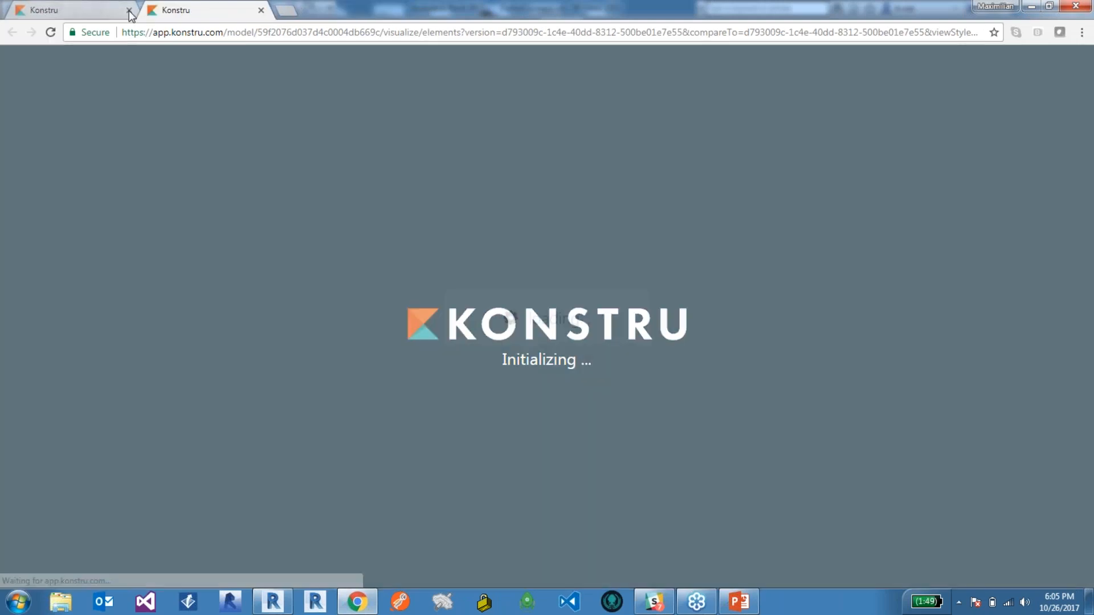
pyautogui.click(129, 10)
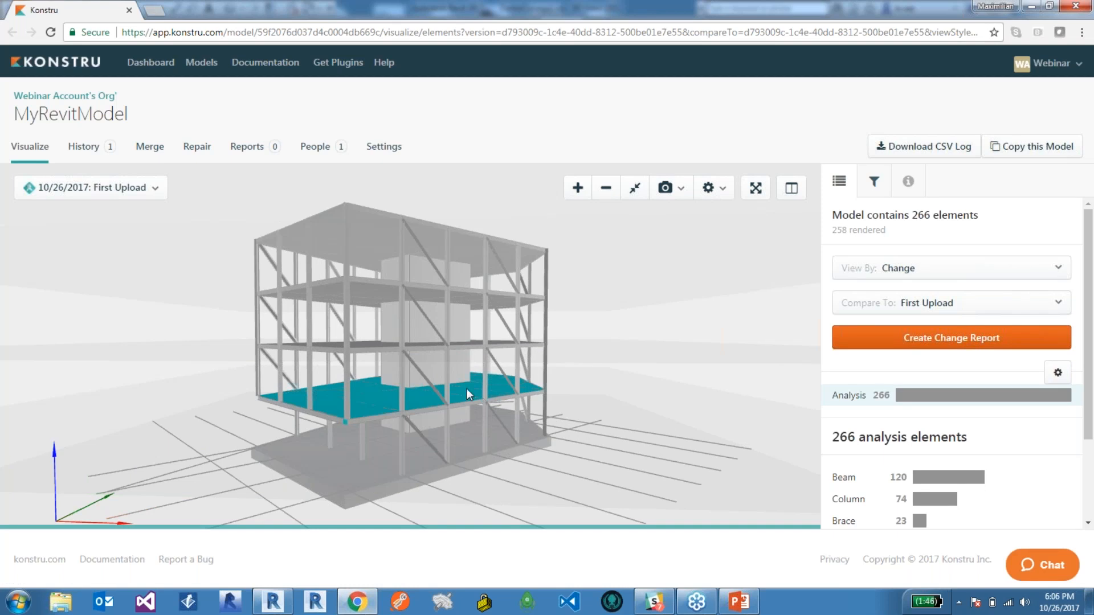
# Open MyRevitModel's connectivity repair view and examine the beam, column and brace nodes by number of connections, especially at the lower levels.
pyautogui.click(196, 147)
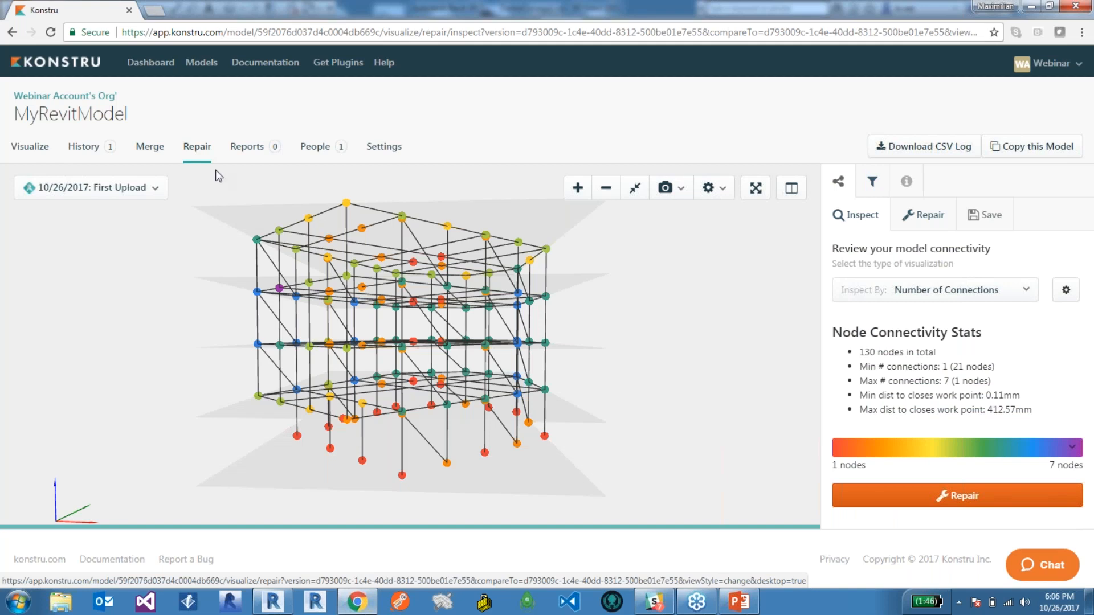
pyautogui.scroll(1, 299, 337)
pyautogui.scroll(1, 347, 334)
pyautogui.moveTo(348, 340); pyautogui.dragTo(300, 231)
pyautogui.scroll(3, 349, 339)
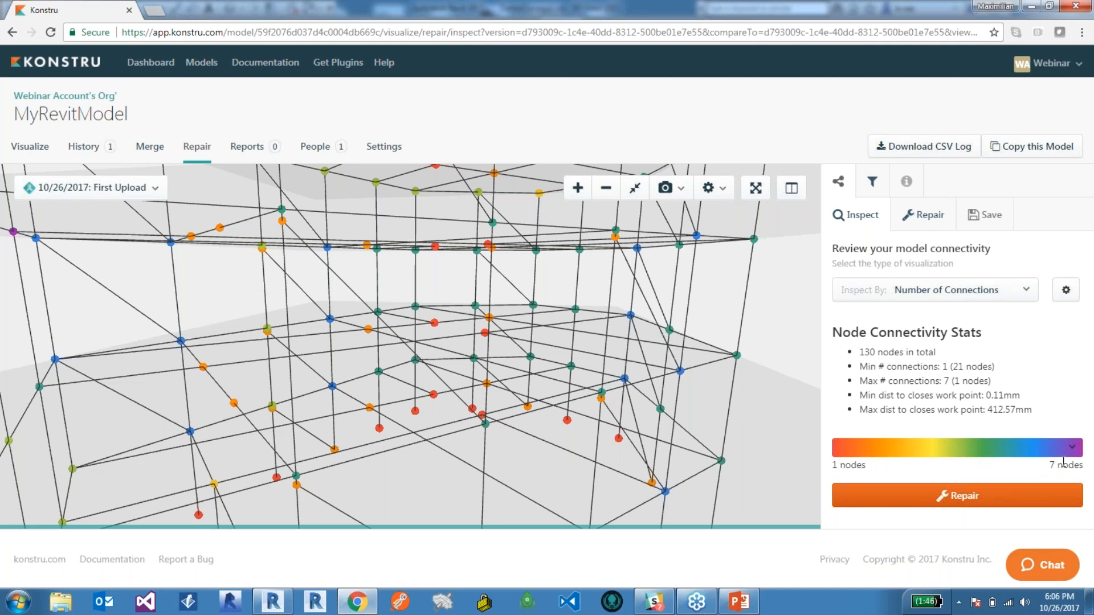
pyautogui.moveTo(361, 305); pyautogui.dragTo(455, 362)
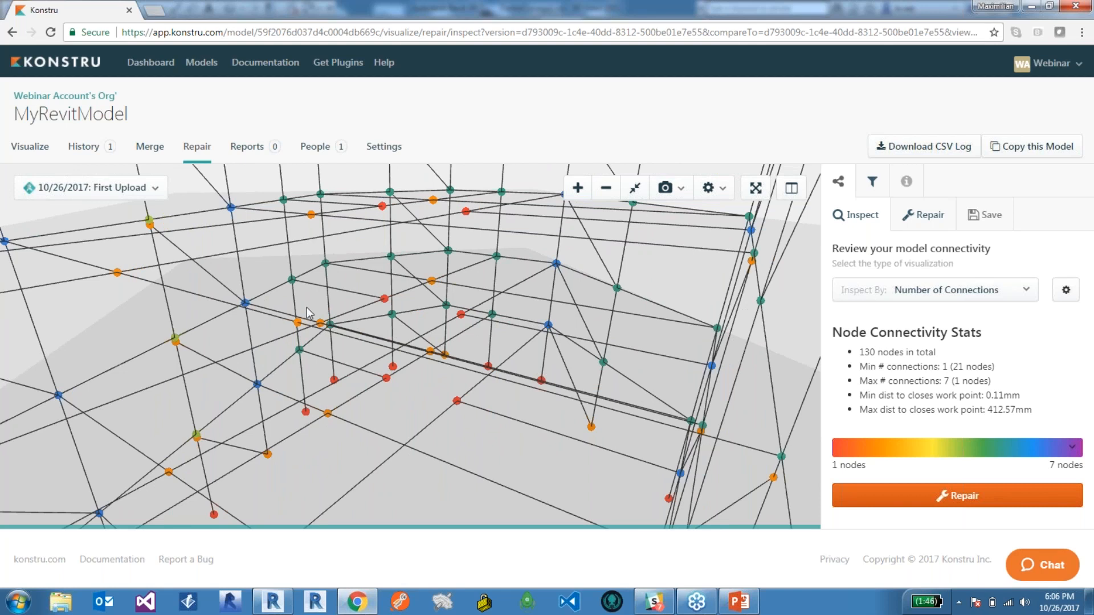
pyautogui.moveTo(417, 365); pyautogui.dragTo(524, 408)
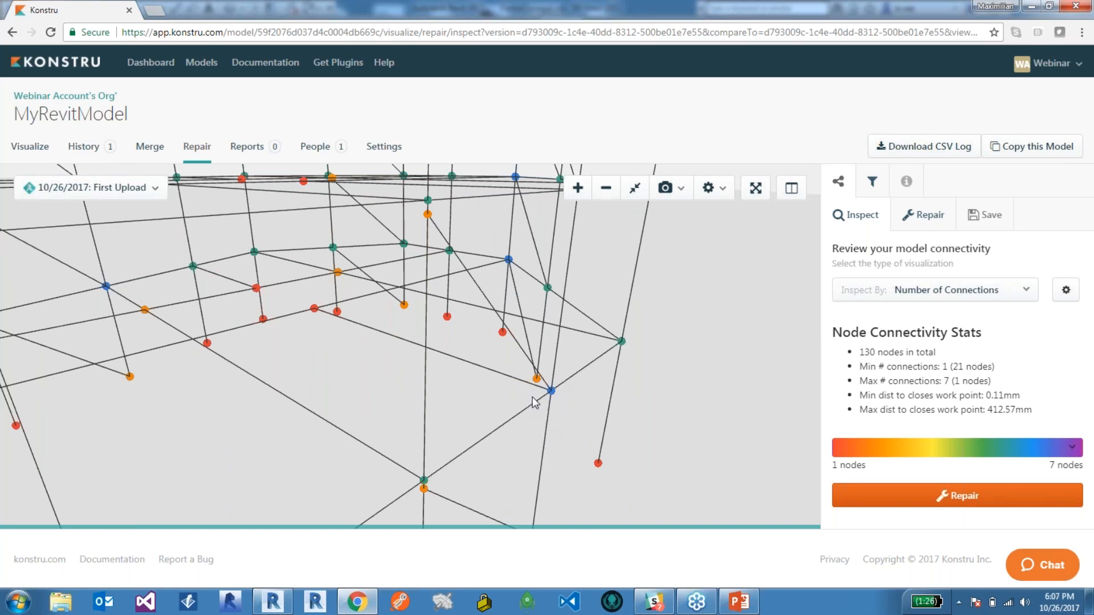
pyautogui.moveTo(546, 405); pyautogui.dragTo(397, 298)
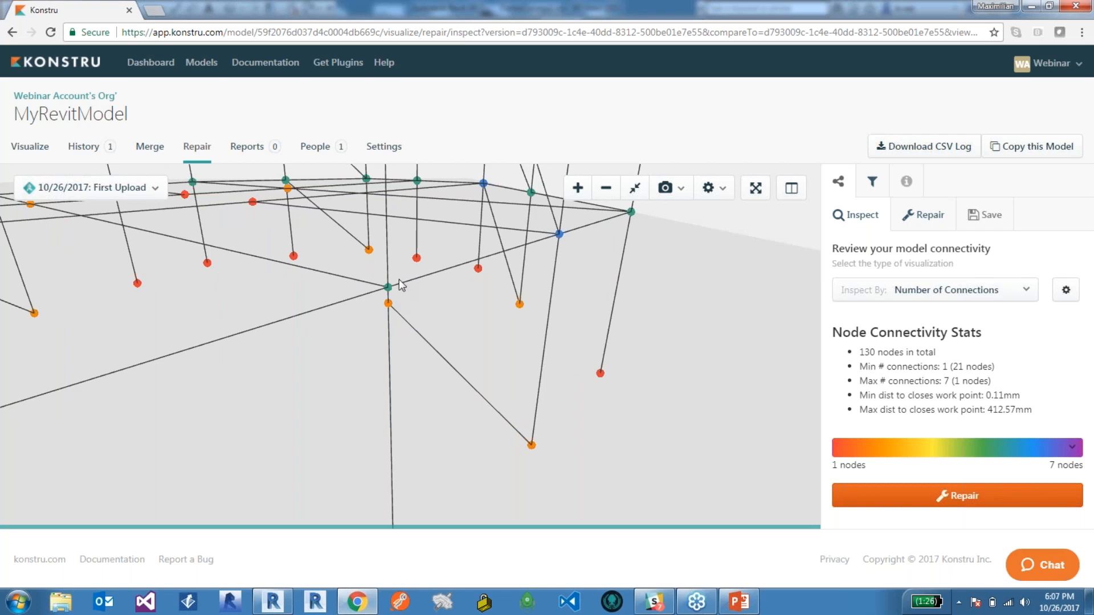
pyautogui.moveTo(406, 295); pyautogui.dragTo(390, 324)
pyautogui.scroll(5, 390, 324)
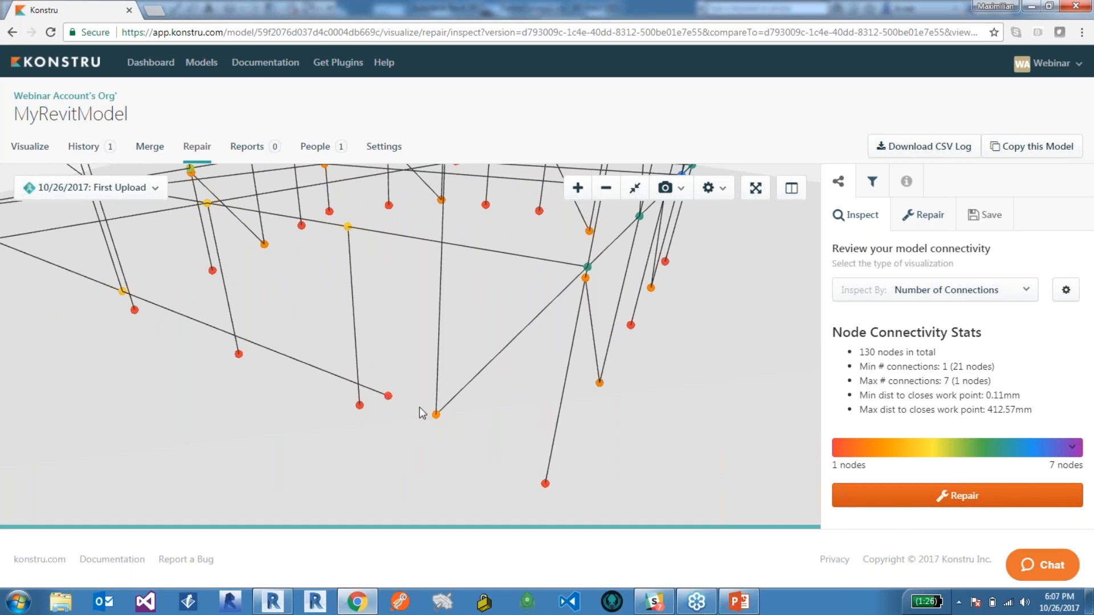
# Inspect the lower-level nodes by Distance to nearest WP instead of number of connections.
pyautogui.moveTo(422, 426); pyautogui.dragTo(506, 371)
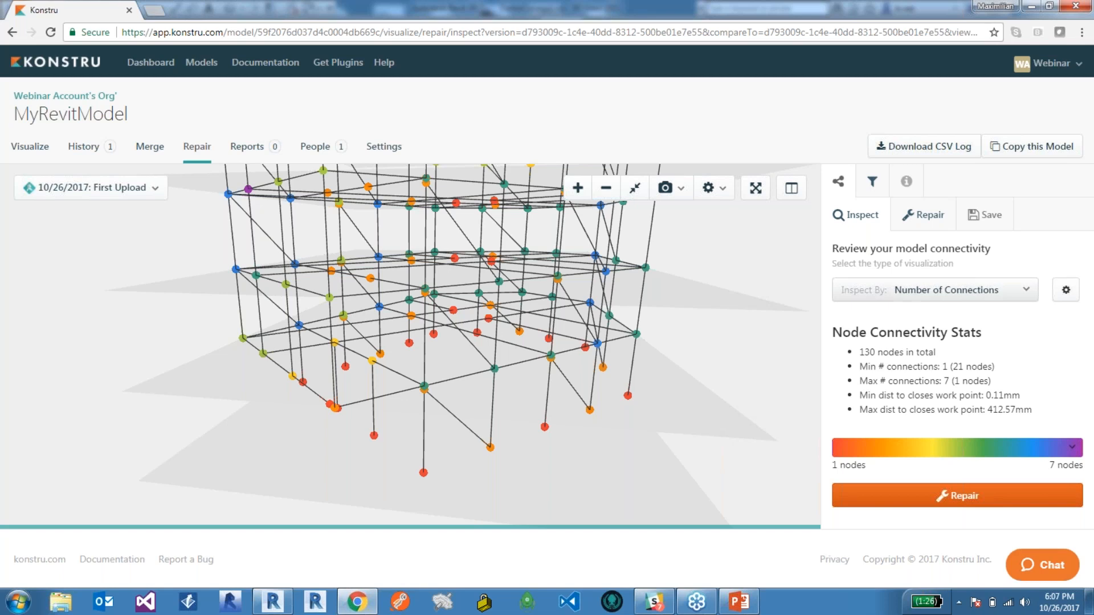
pyautogui.moveTo(484, 383); pyautogui.dragTo(485, 380, button='right')
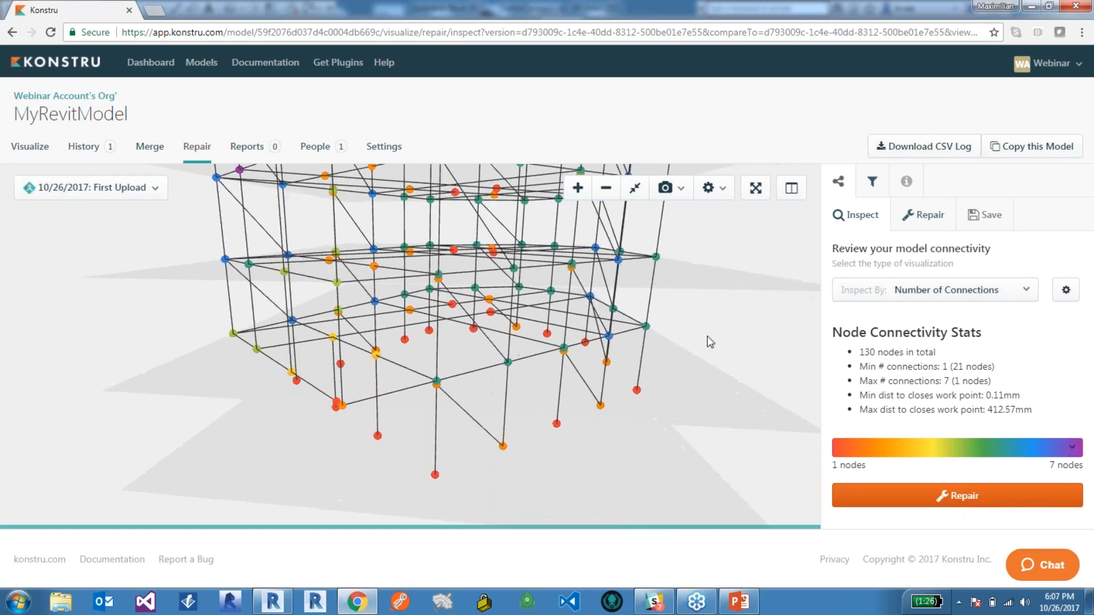
pyautogui.click(956, 296)
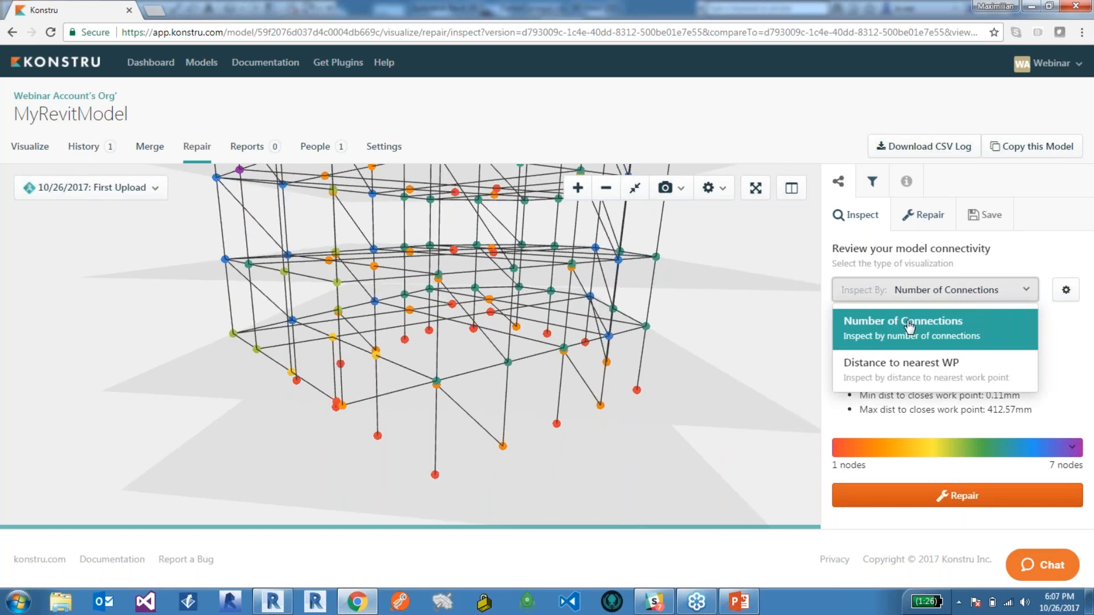
pyautogui.click(946, 367)
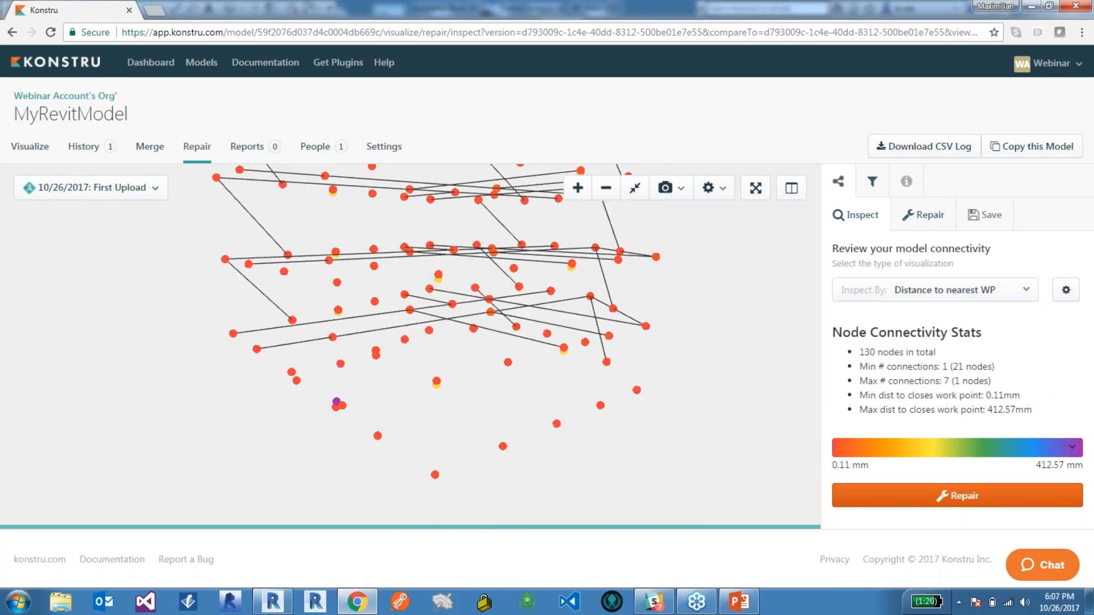
pyautogui.moveTo(466, 494); pyautogui.dragTo(432, 431)
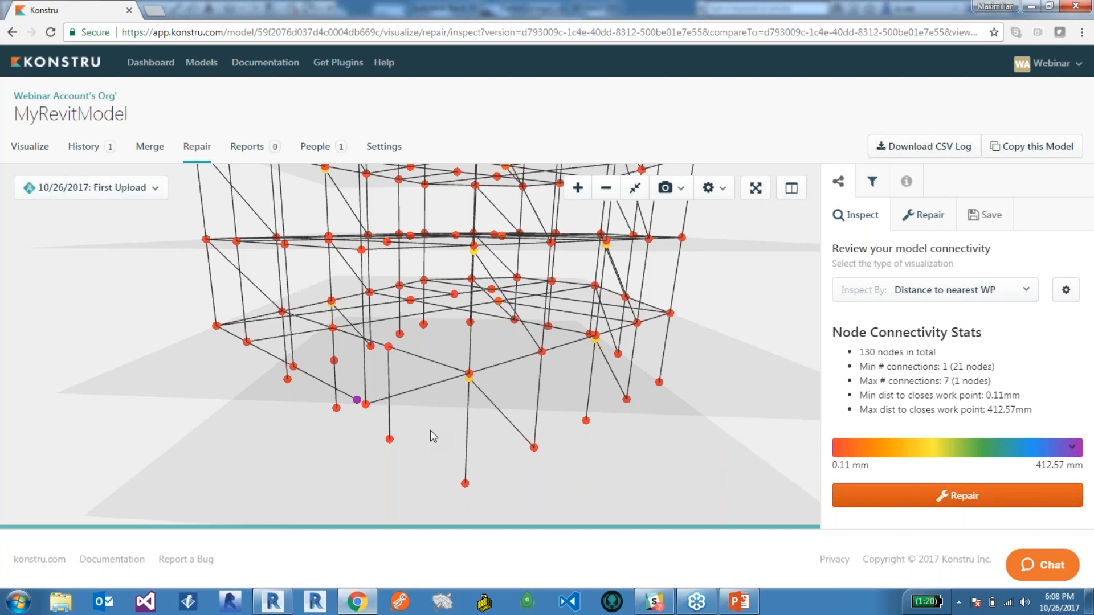
# View the full rendered model, return to its connectivity repair view, and examine the lower-level nodes by number of connections.
pyautogui.click(31, 149)
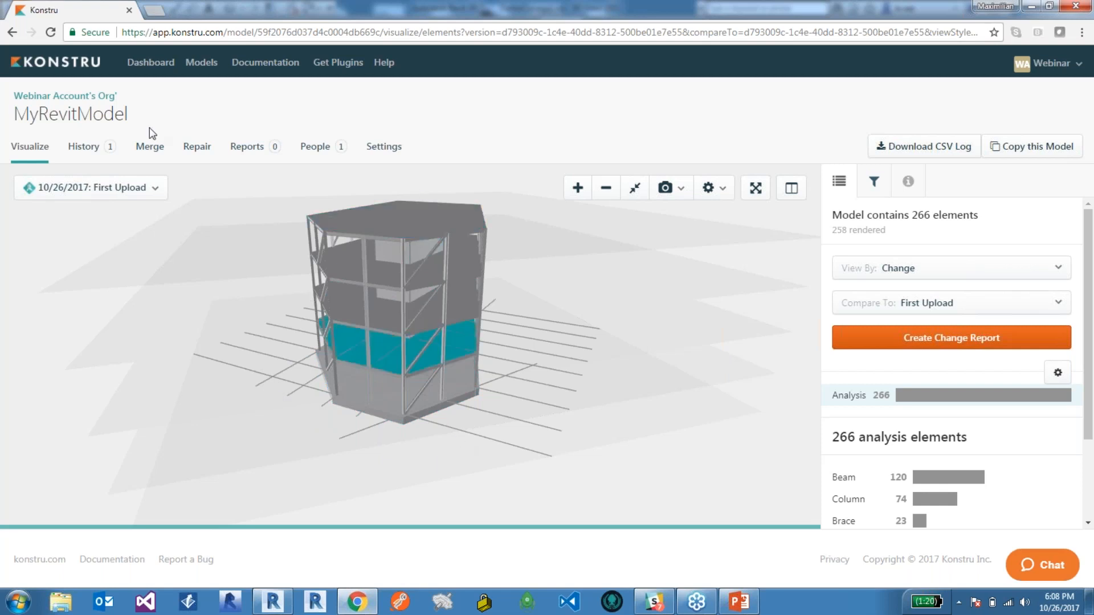
pyautogui.click(196, 150)
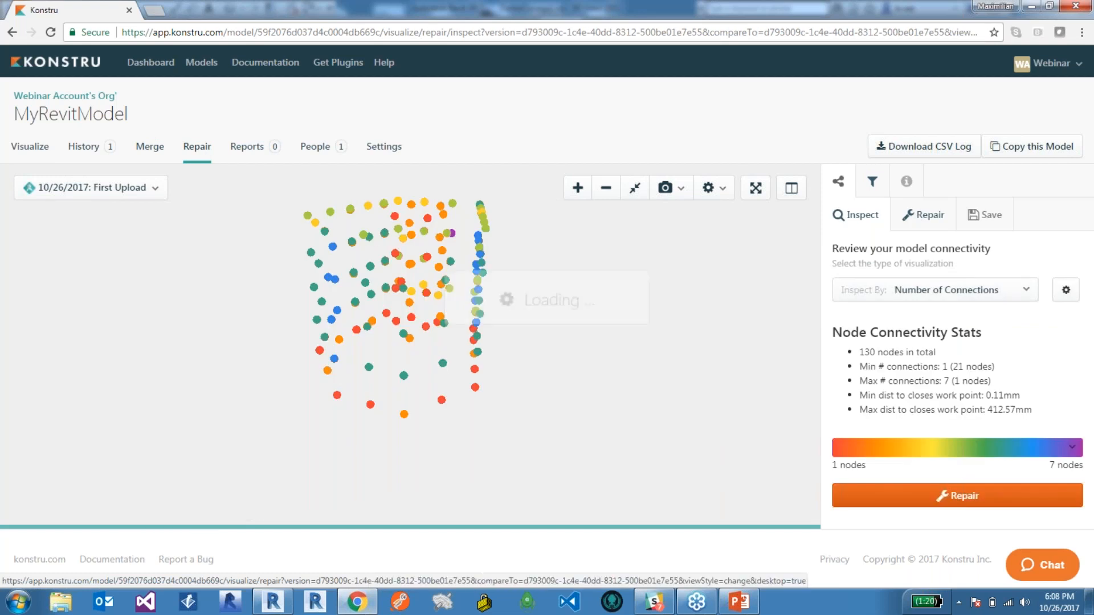
pyautogui.moveTo(342, 468); pyautogui.dragTo(399, 388)
pyautogui.scroll(3, 358, 393)
pyautogui.scroll(3, 325, 396)
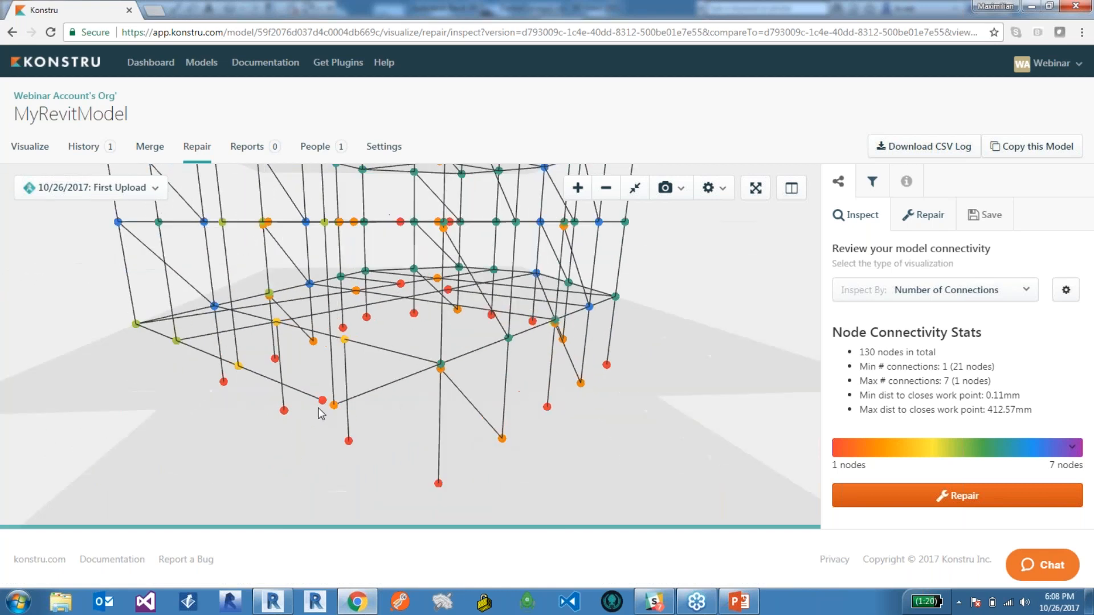
pyautogui.scroll(2, 452, 382)
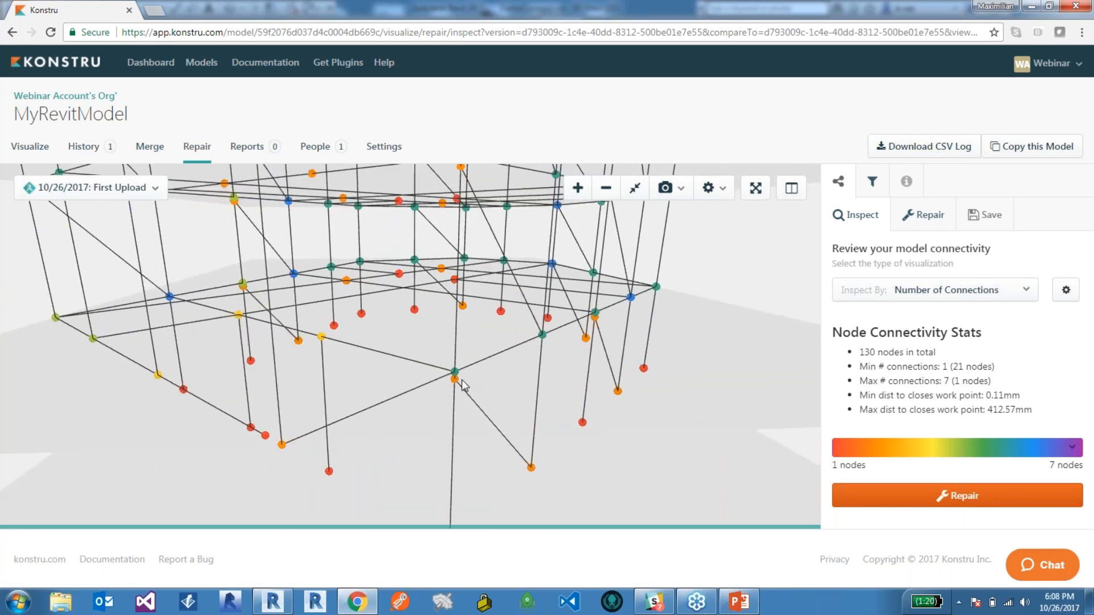
pyautogui.moveTo(488, 396); pyautogui.dragTo(454, 386)
pyautogui.scroll(-3, 443, 384)
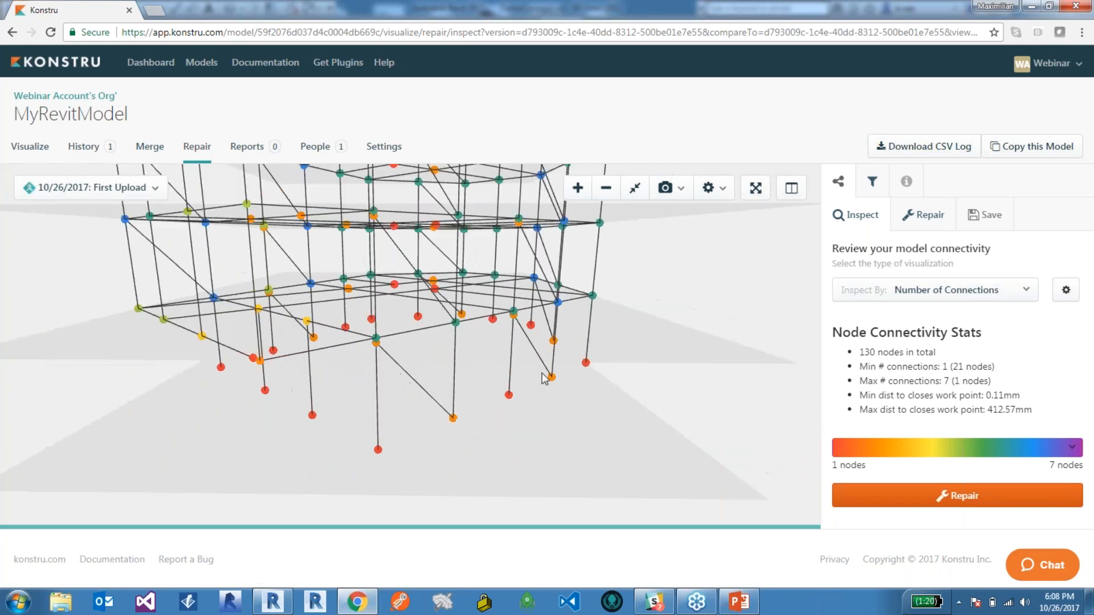
# Switch the inspection to Distance to nearest WP and examine the offset nodes around the building's base and corner columns.
pyautogui.click(965, 295)
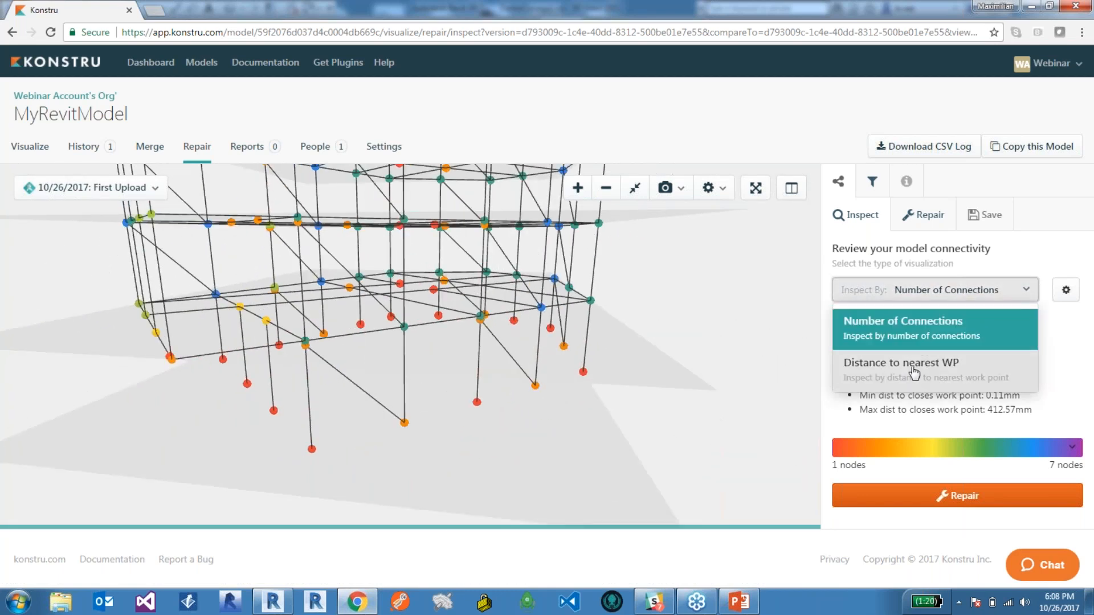
pyautogui.click(914, 371)
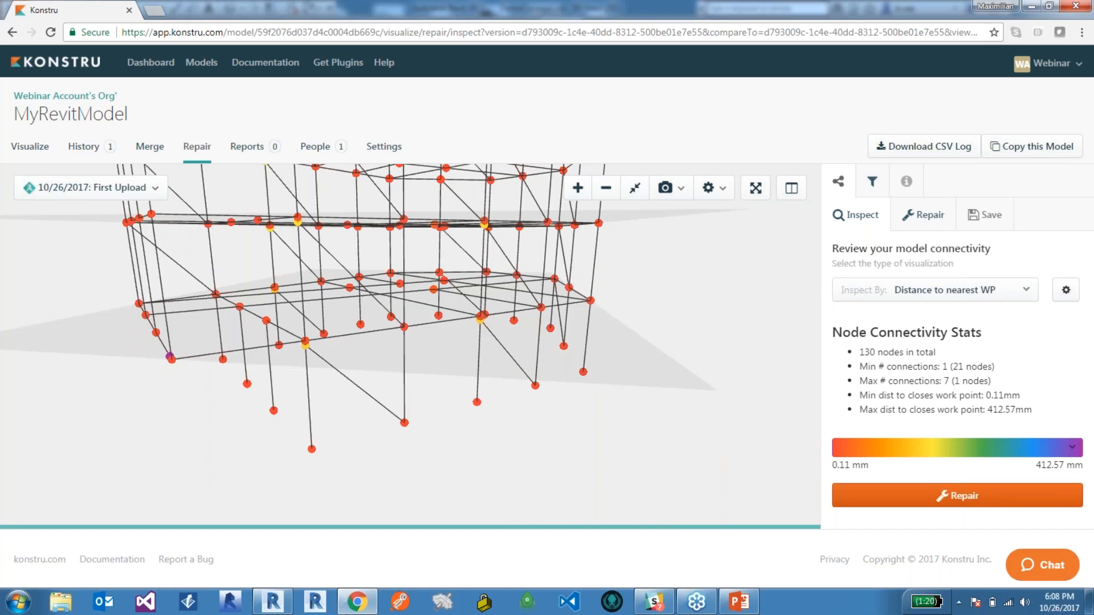
pyautogui.moveTo(419, 370); pyautogui.dragTo(446, 380)
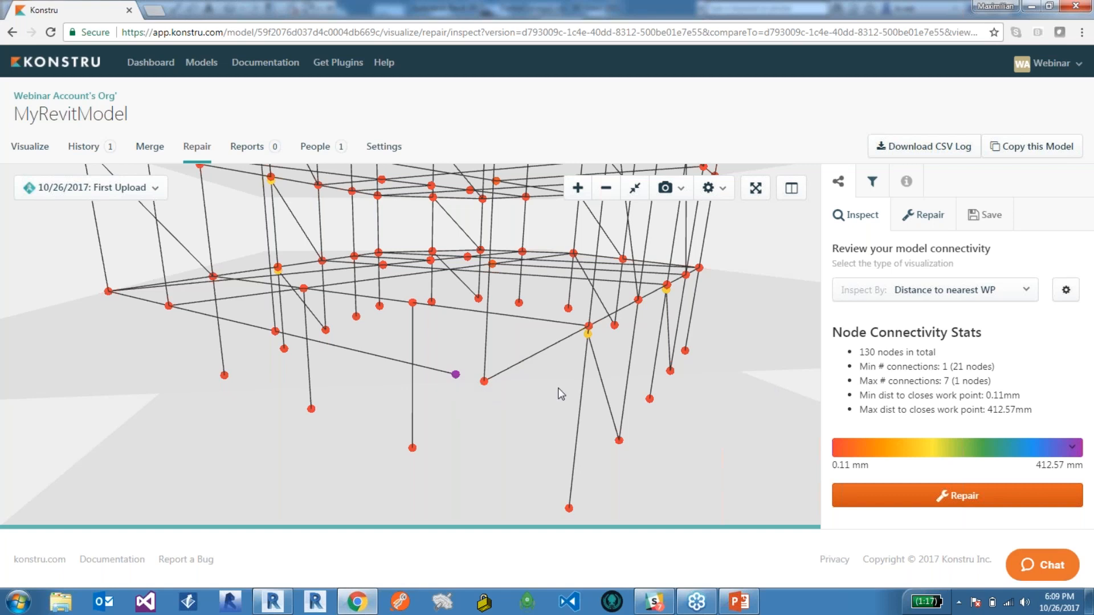
pyautogui.moveTo(535, 392); pyautogui.dragTo(502, 377)
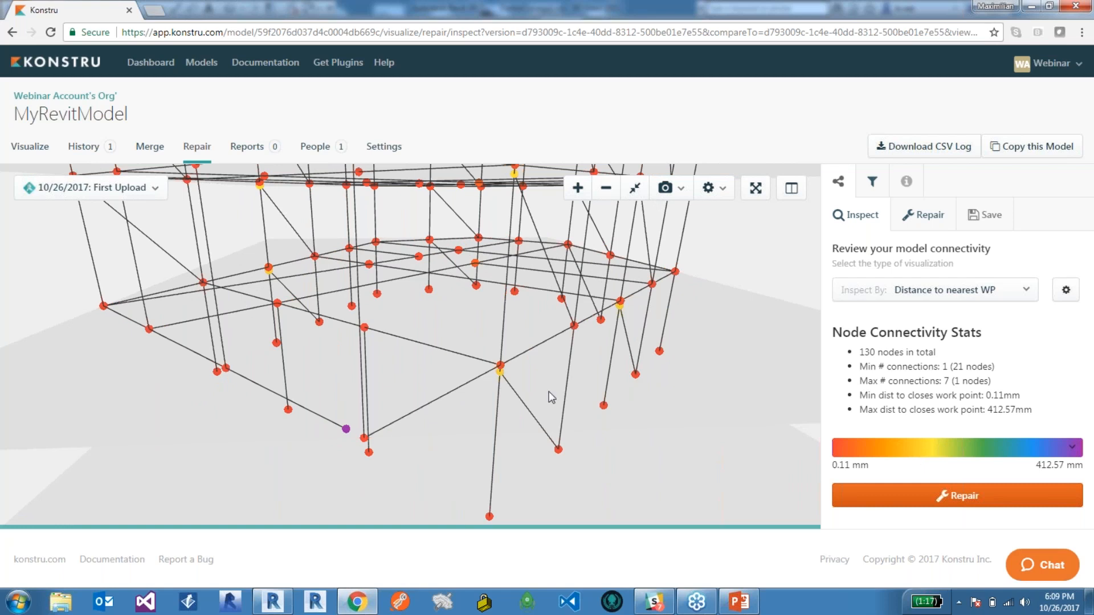
pyautogui.scroll(5, 548, 394)
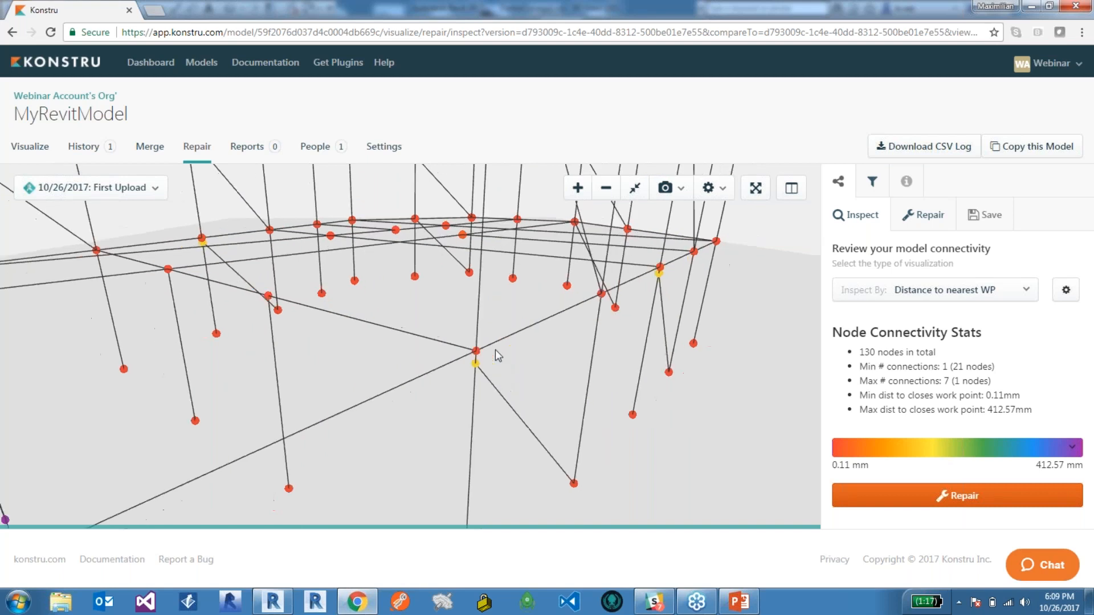
pyautogui.scroll(-5, 494, 351)
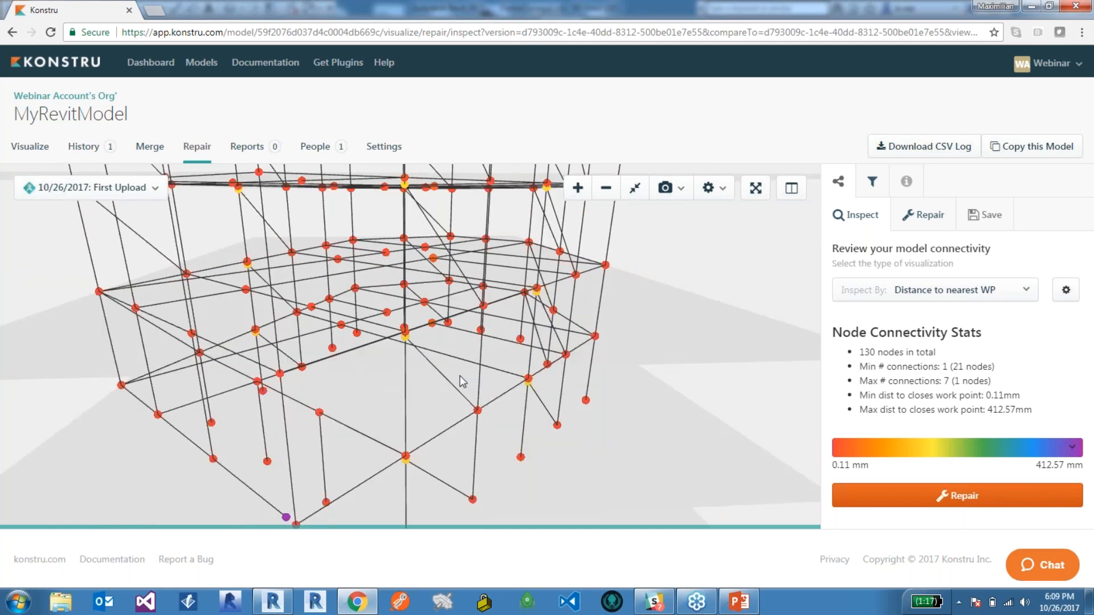
pyautogui.scroll(5, 460, 375)
pyautogui.scroll(-5, 406, 375)
pyautogui.moveTo(406, 375); pyautogui.dragTo(449, 357)
pyautogui.scroll(3, 404, 400)
pyautogui.moveTo(405, 395); pyautogui.dragTo(422, 373)
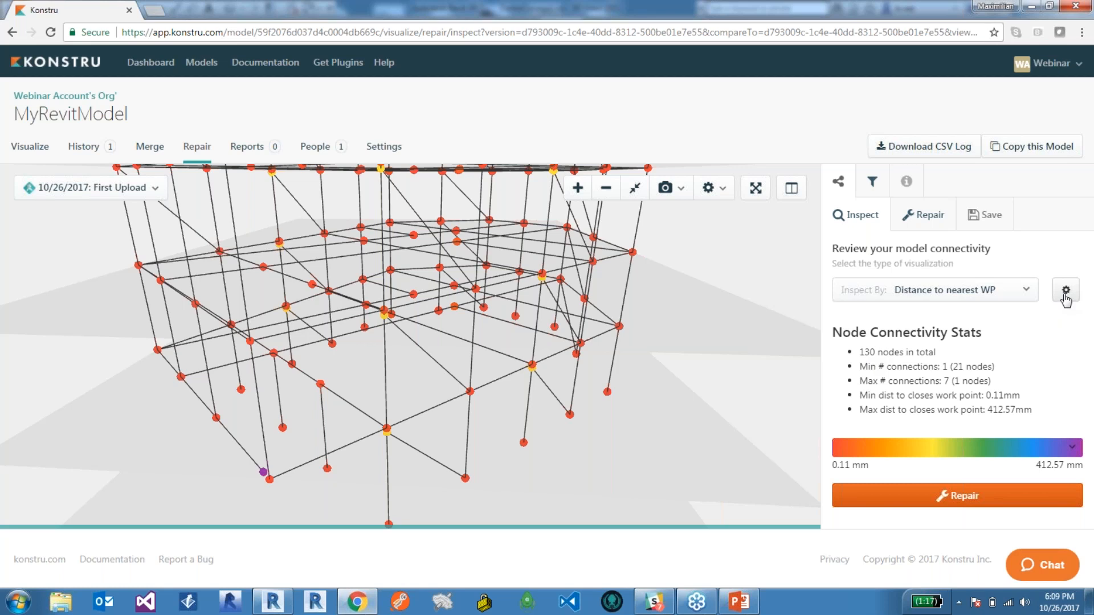
pyautogui.moveTo(452, 404); pyautogui.dragTo(460, 384, button='right')
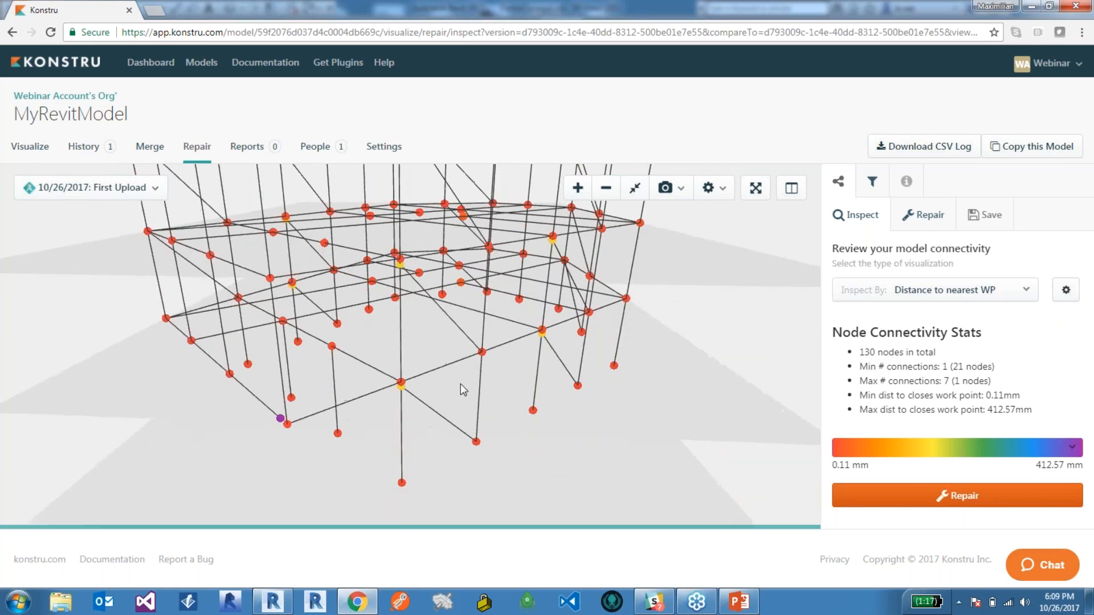
# Open the connectivity repair options, dismiss the notification, and review the lower-level lines and nodes before choosing repair rules.
pyautogui.click(921, 218)
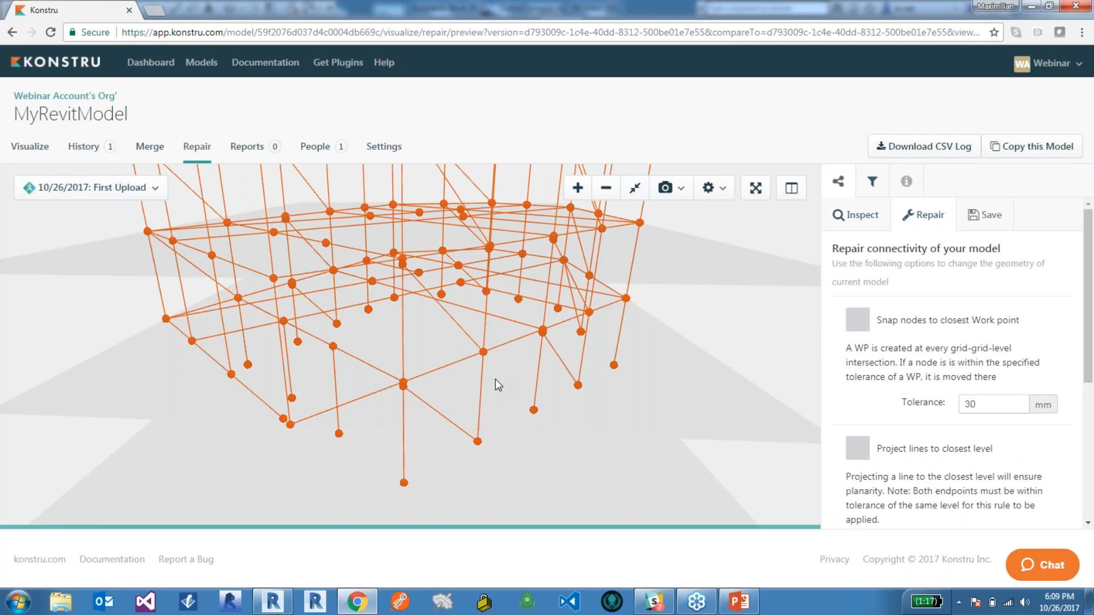
pyautogui.moveTo(469, 357); pyautogui.dragTo(472, 373, button='right')
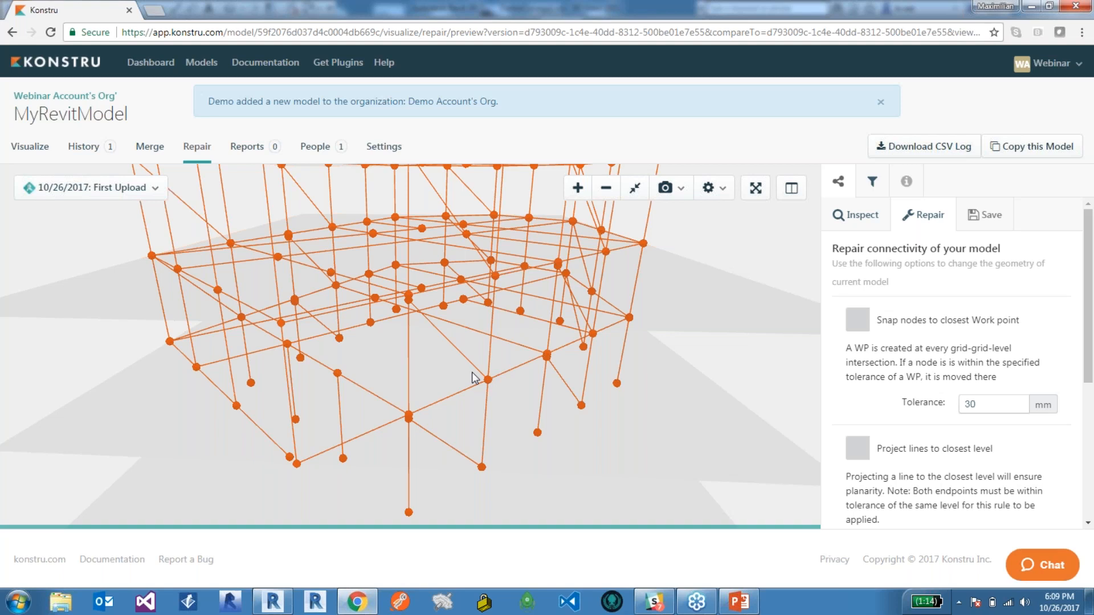
pyautogui.click(880, 102)
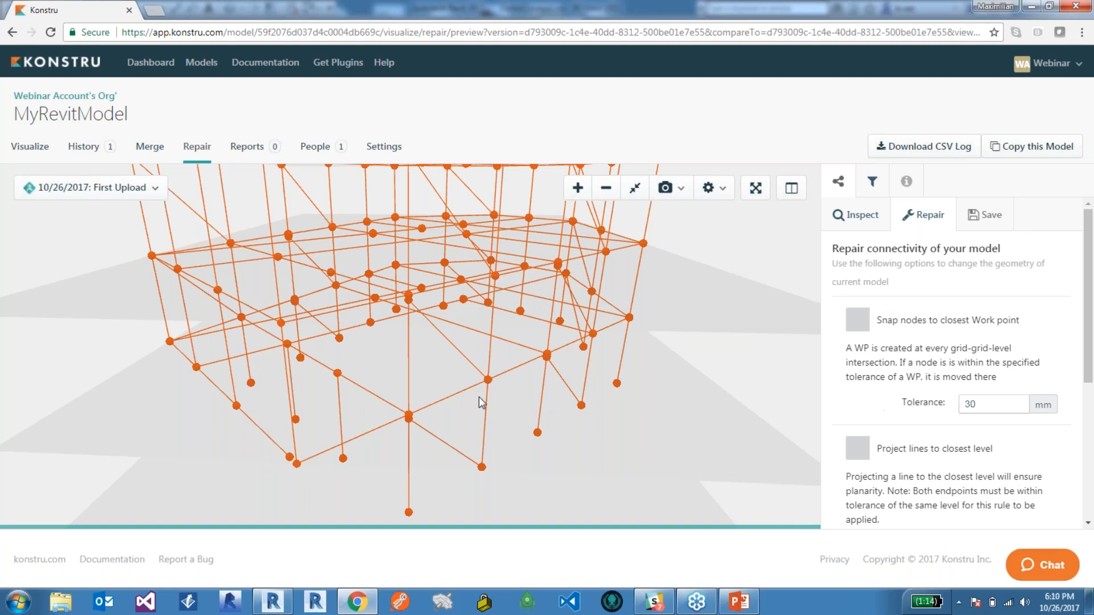
pyautogui.moveTo(384, 457); pyautogui.dragTo(477, 398)
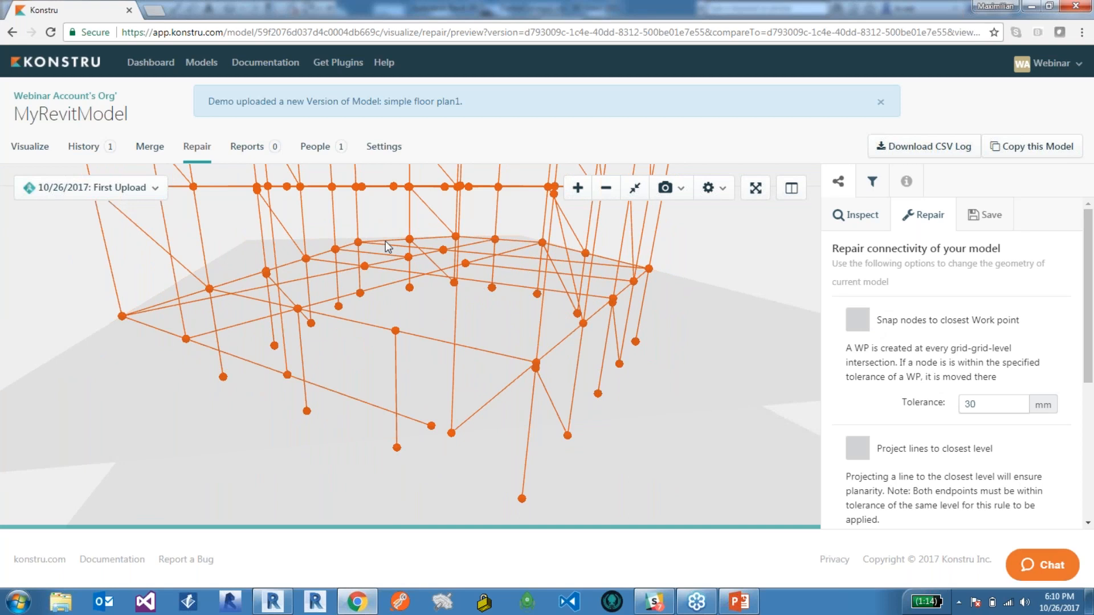
# Enable snapping nodes to the closest work point with a 500 mm tolerance and run the connectivity repair.
pyautogui.click(878, 320)
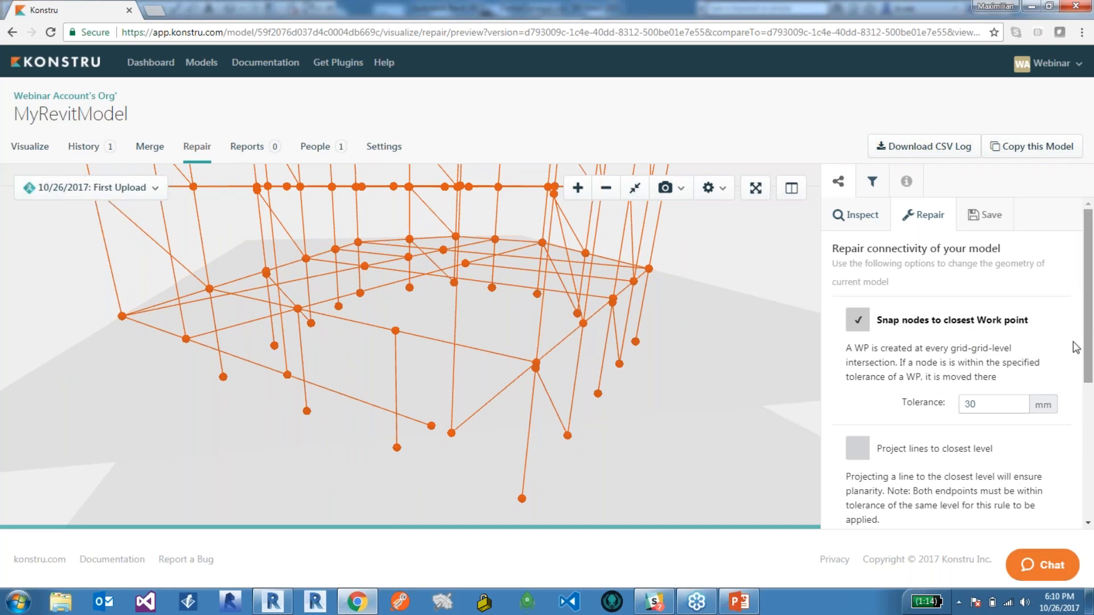
pyautogui.doubleClick(986, 404)
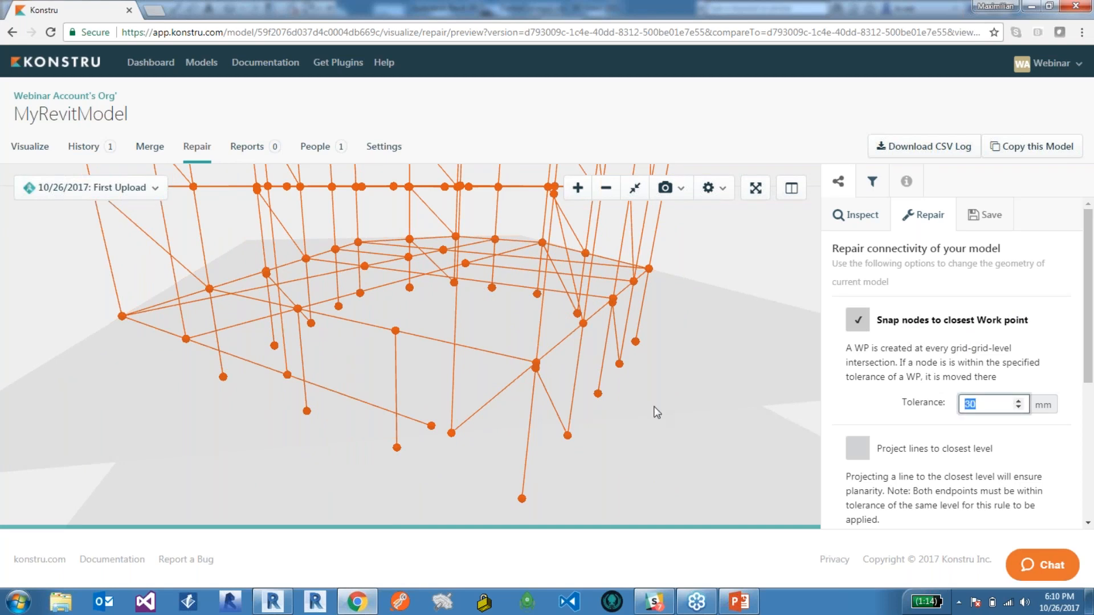
pyautogui.write('500')
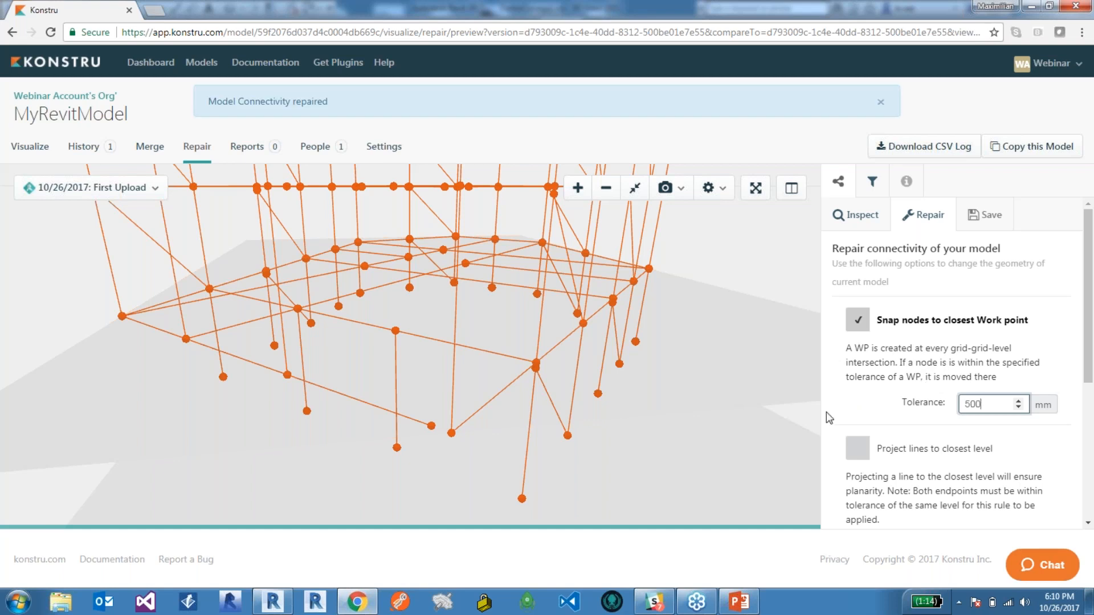
pyautogui.click(879, 102)
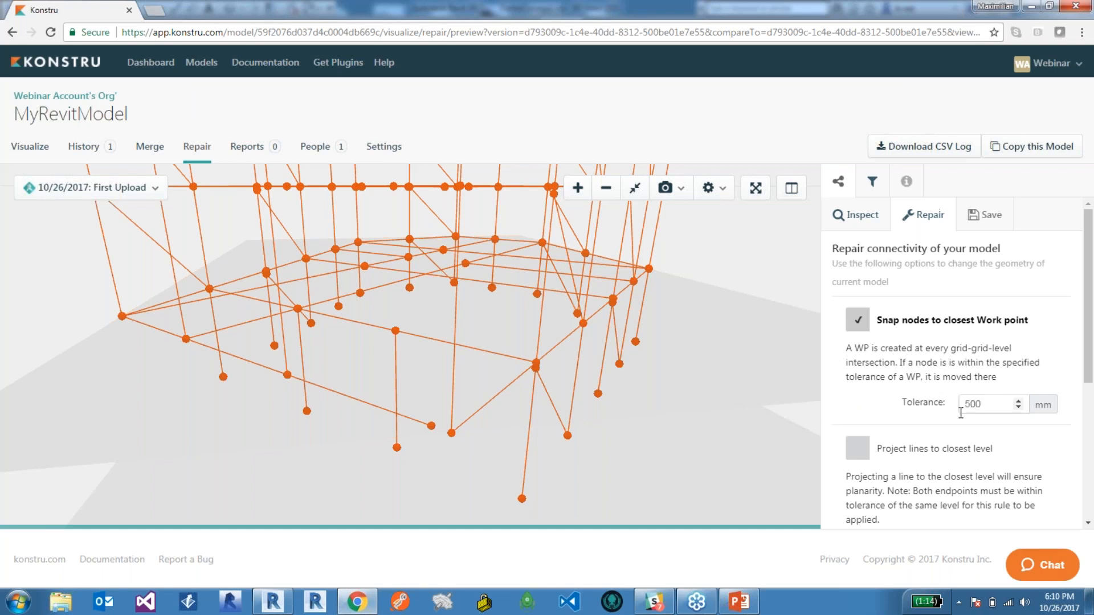
pyautogui.click(988, 407)
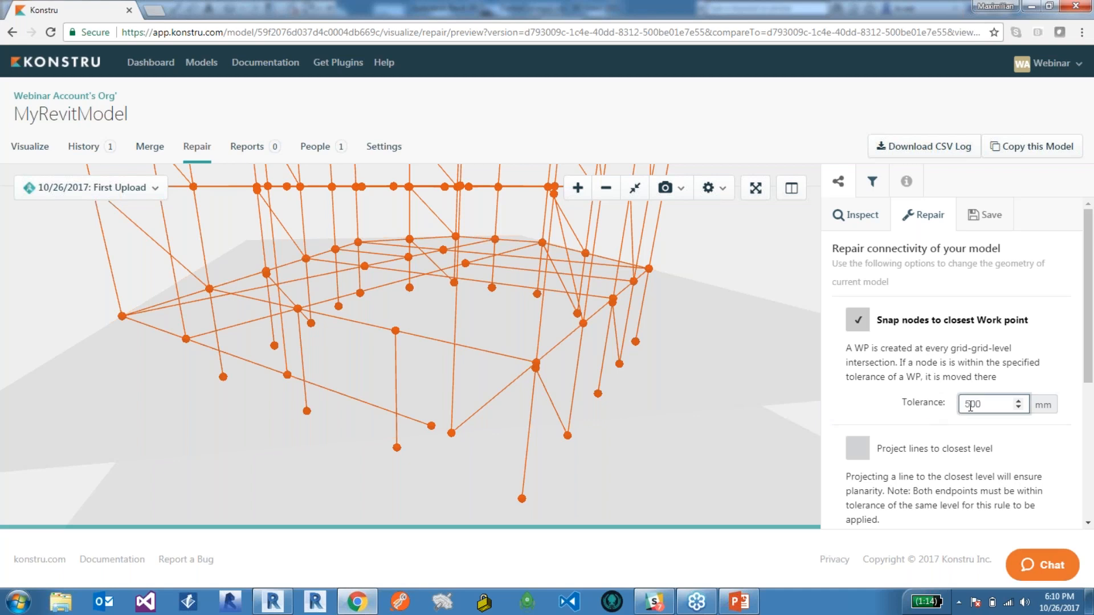
pyautogui.moveTo(1091, 287); pyautogui.dragTo(1091, 428)
pyautogui.click(932, 510)
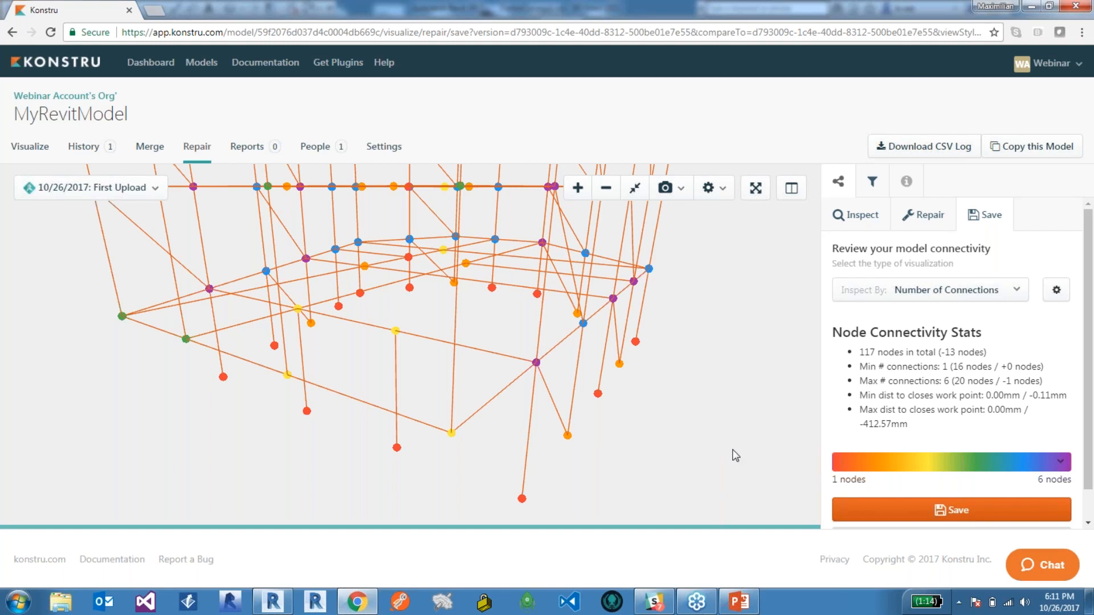
# Examine the repaired model's lower-level nodes by number of connections and review the updated node connectivity stats.
pyautogui.moveTo(631, 427); pyautogui.dragTo(621, 420, button='right')
pyautogui.moveTo(623, 426); pyautogui.dragTo(517, 374)
pyautogui.scroll(1, 498, 388)
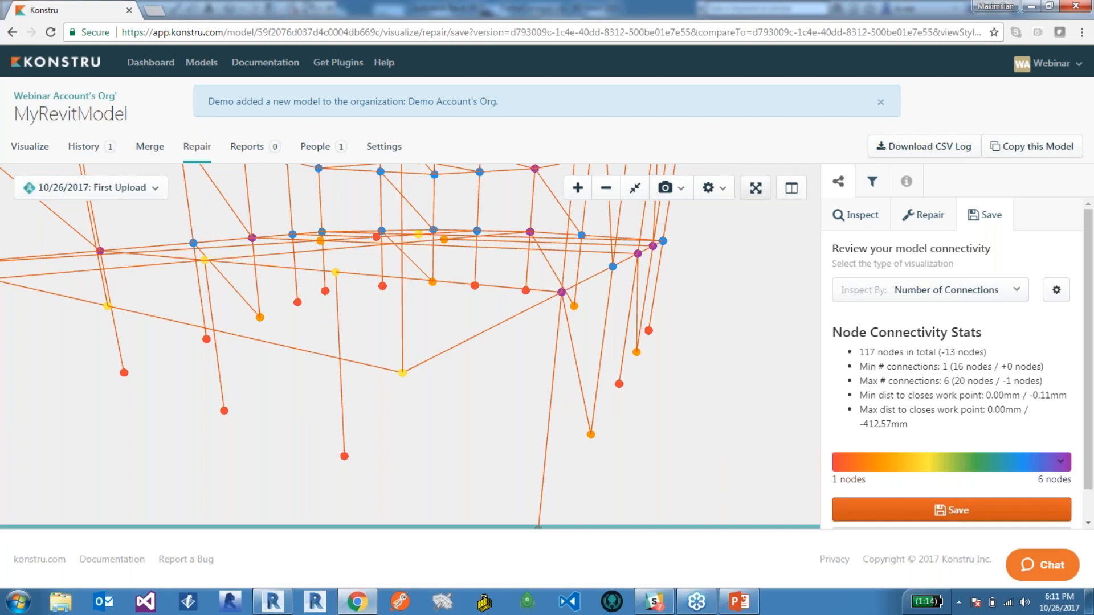
pyautogui.click(880, 102)
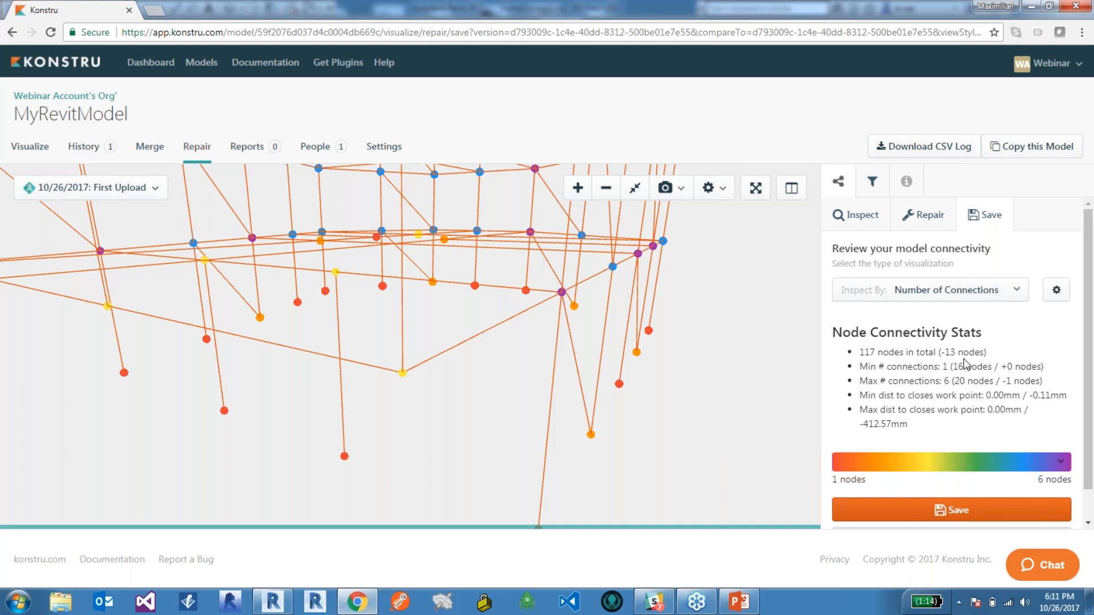
pyautogui.moveTo(374, 464); pyautogui.dragTo(370, 424)
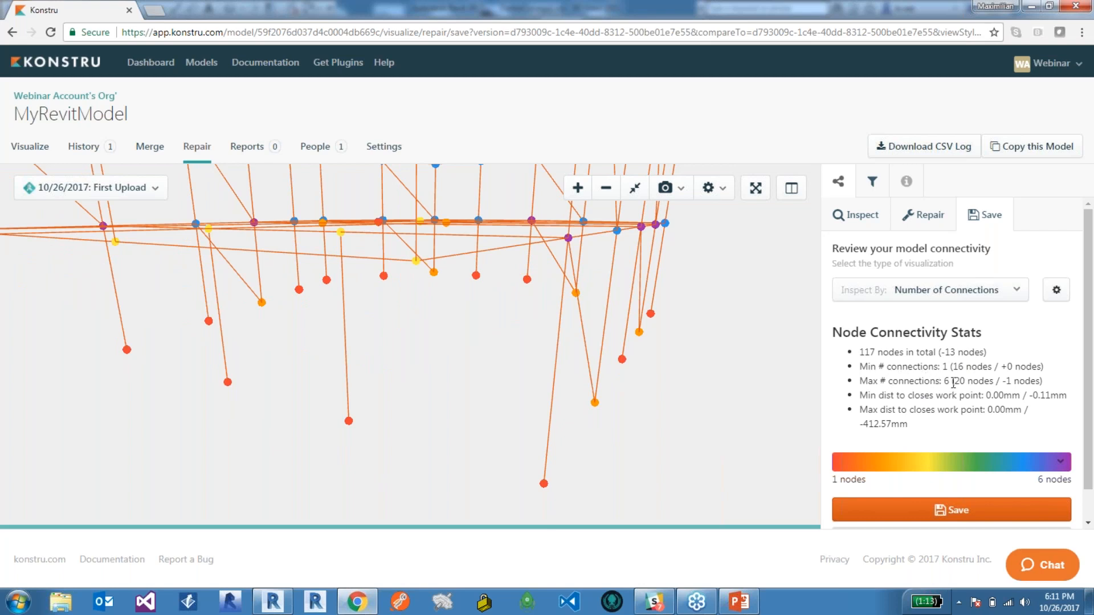
pyautogui.moveTo(660, 340); pyautogui.dragTo(640, 354)
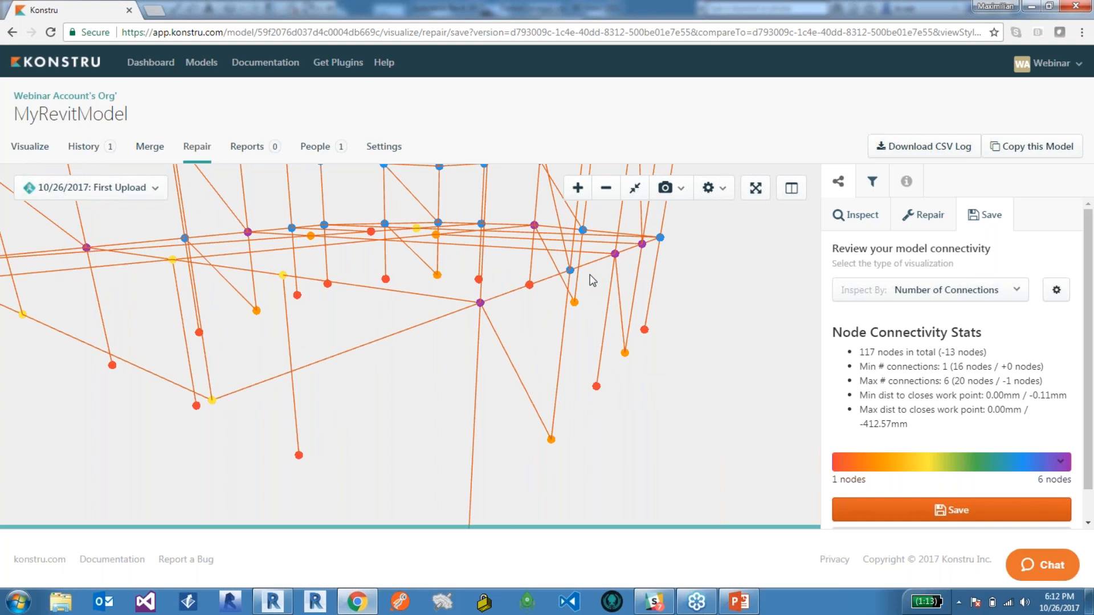
pyautogui.moveTo(444, 319); pyautogui.dragTo(324, 262)
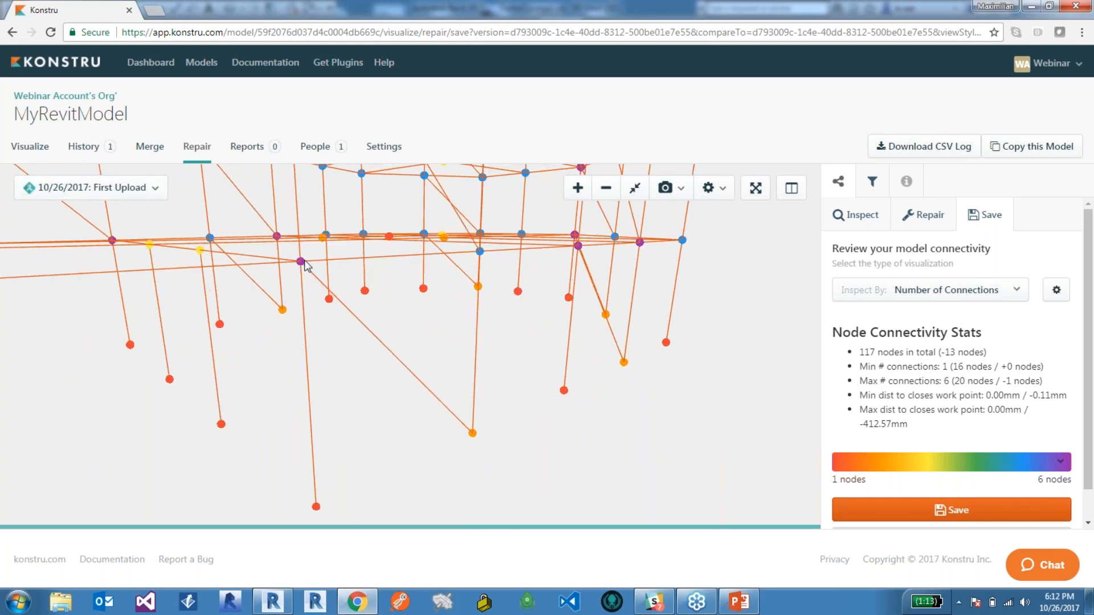
pyautogui.moveTo(354, 337); pyautogui.dragTo(501, 464)
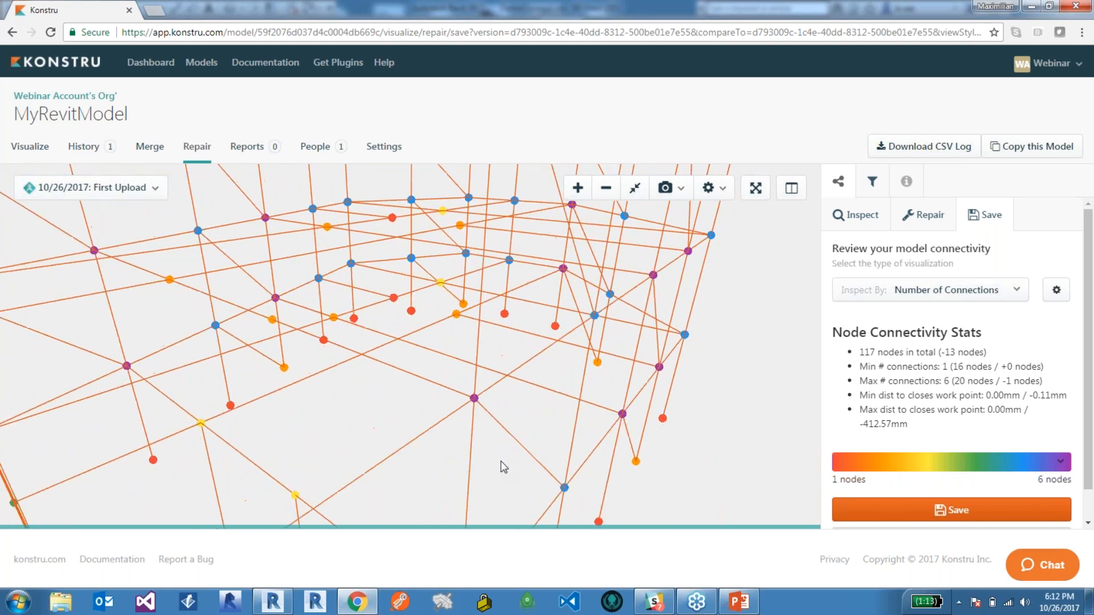
pyautogui.scroll(-1, 1092, 302)
pyautogui.scroll(-1, 1092, 302)
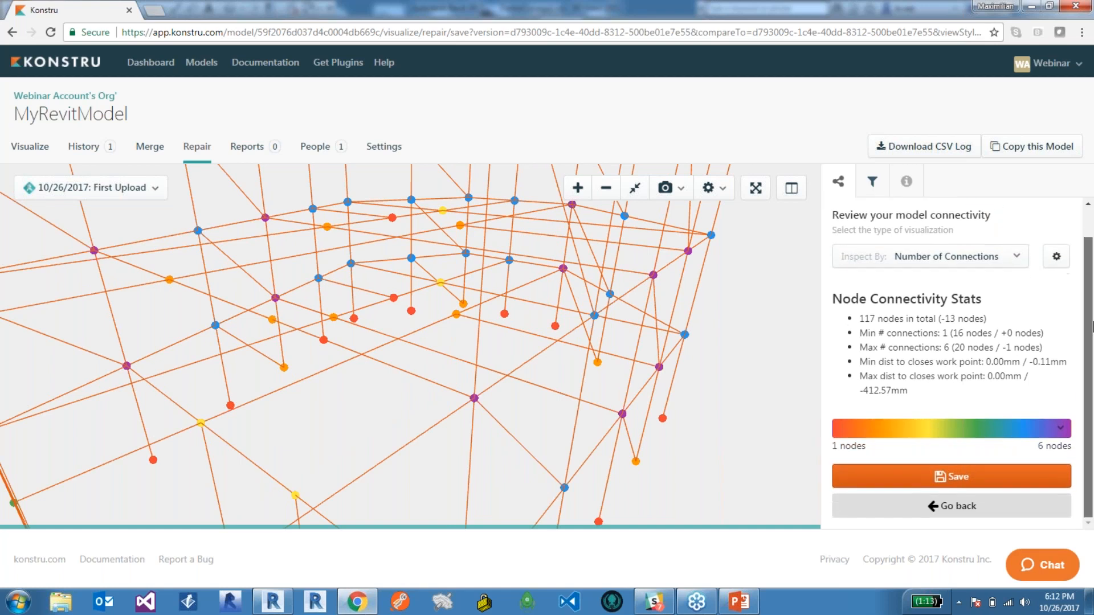
# Save the repaired model as a new version and look over the whole building in 3D.
pyautogui.click(960, 488)
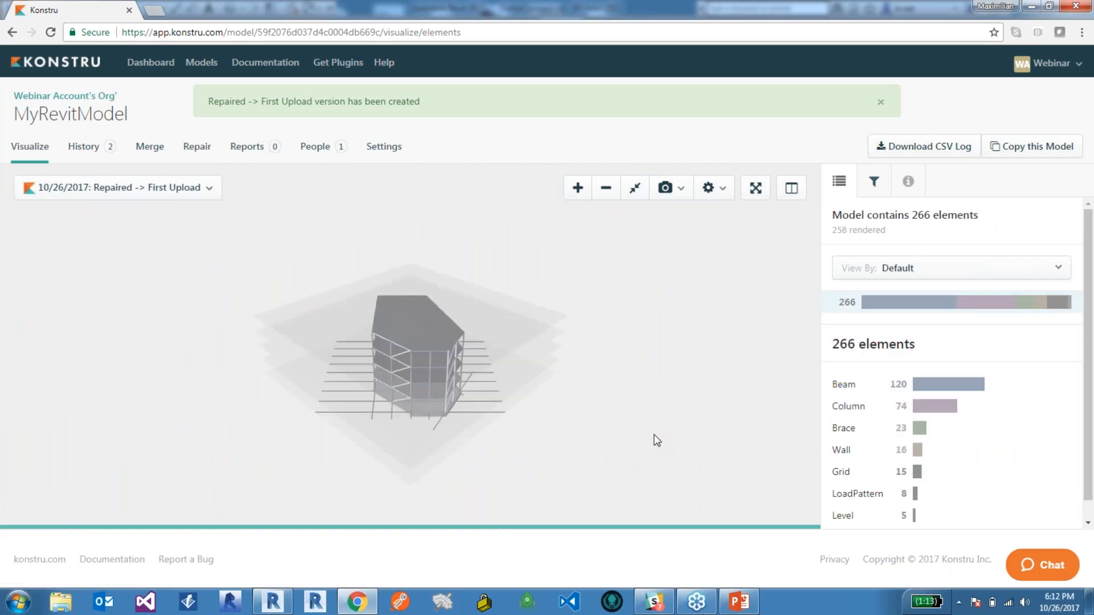
pyautogui.moveTo(317, 413); pyautogui.dragTo(464, 395)
pyautogui.scroll(5, 413, 368)
pyautogui.moveTo(414, 368); pyautogui.dragTo(491, 365)
pyautogui.scroll(5, 491, 364)
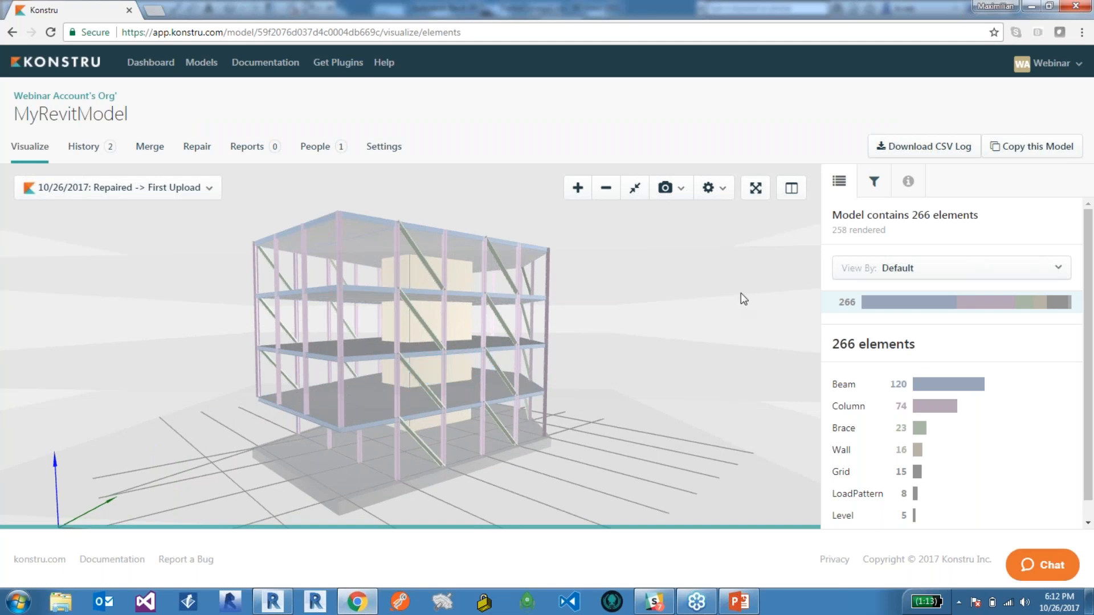
# View the repaired model by Change against First Upload and examine the updated braces on the facade.
pyautogui.click(849, 268)
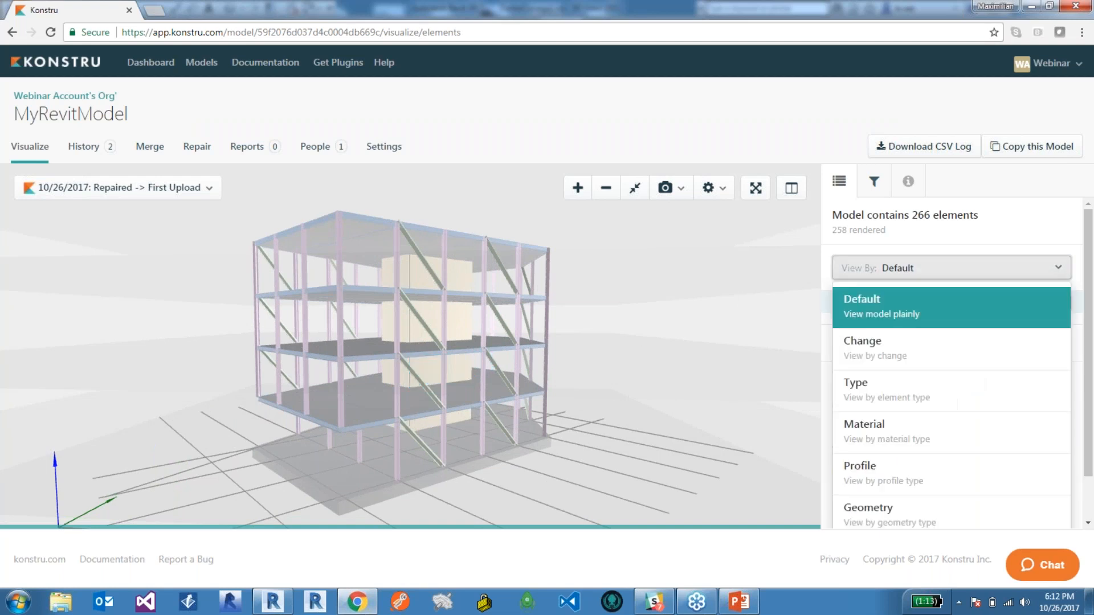
pyautogui.click(876, 353)
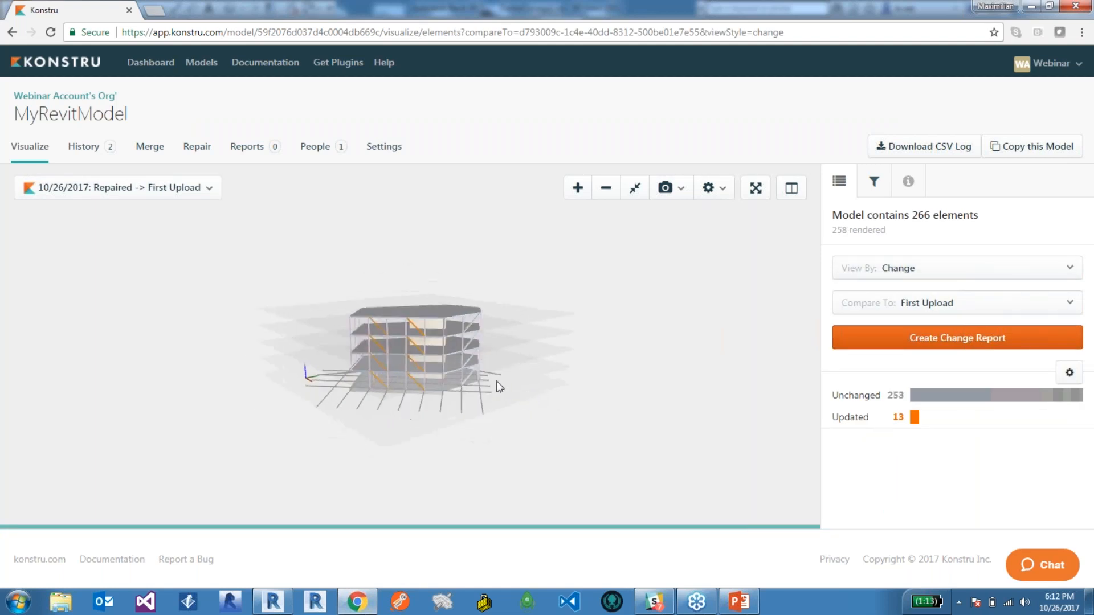
pyautogui.scroll(5, 367, 351)
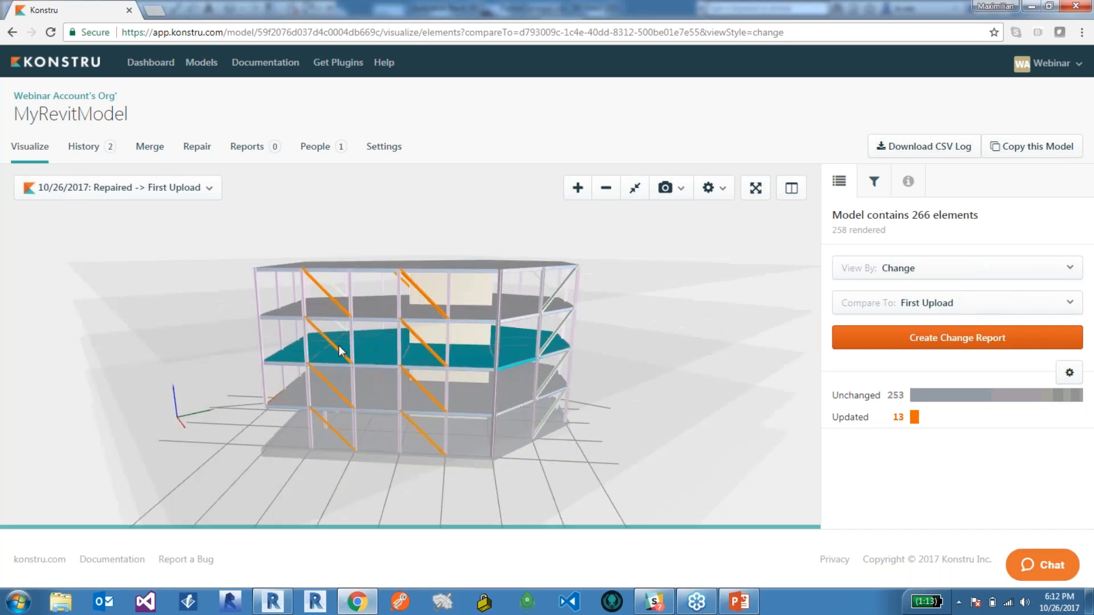
pyautogui.scroll(5, 412, 341)
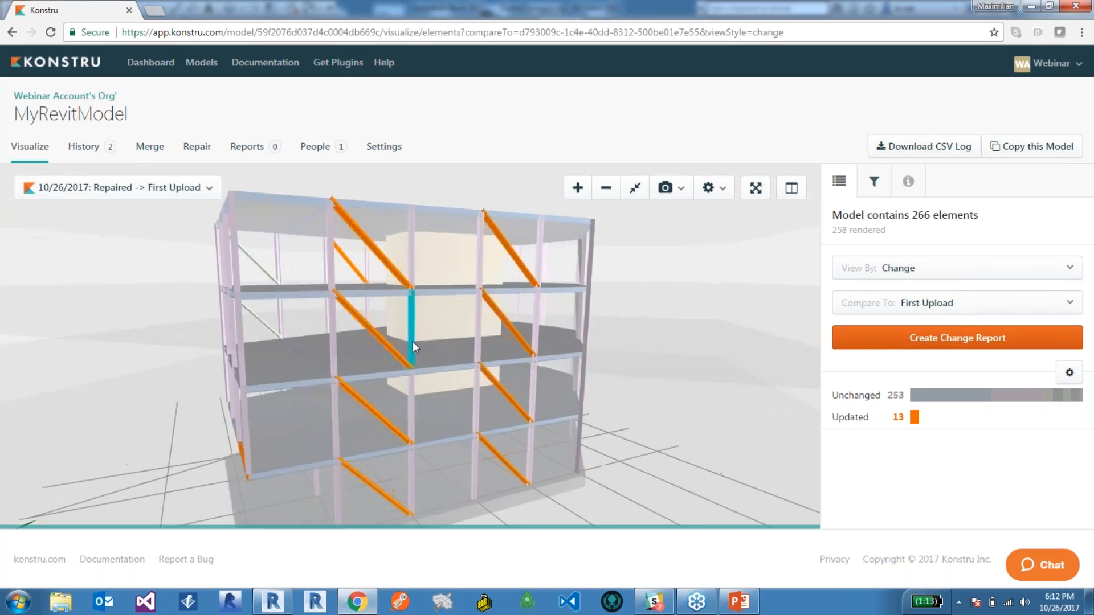
# Inspect the attribute changes of an updated top-storey brace and examine the updated braces from the building's other sides.
pyautogui.click(389, 252)
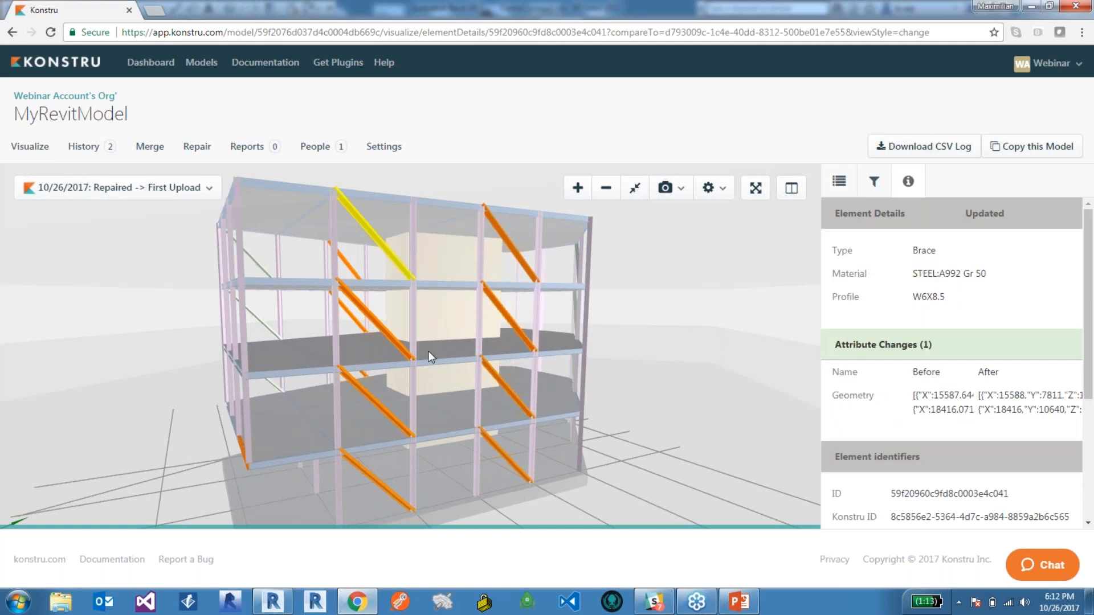
pyautogui.moveTo(396, 356); pyautogui.dragTo(505, 351)
pyautogui.scroll(3, 452, 396)
pyautogui.moveTo(452, 395); pyautogui.dragTo(357, 302)
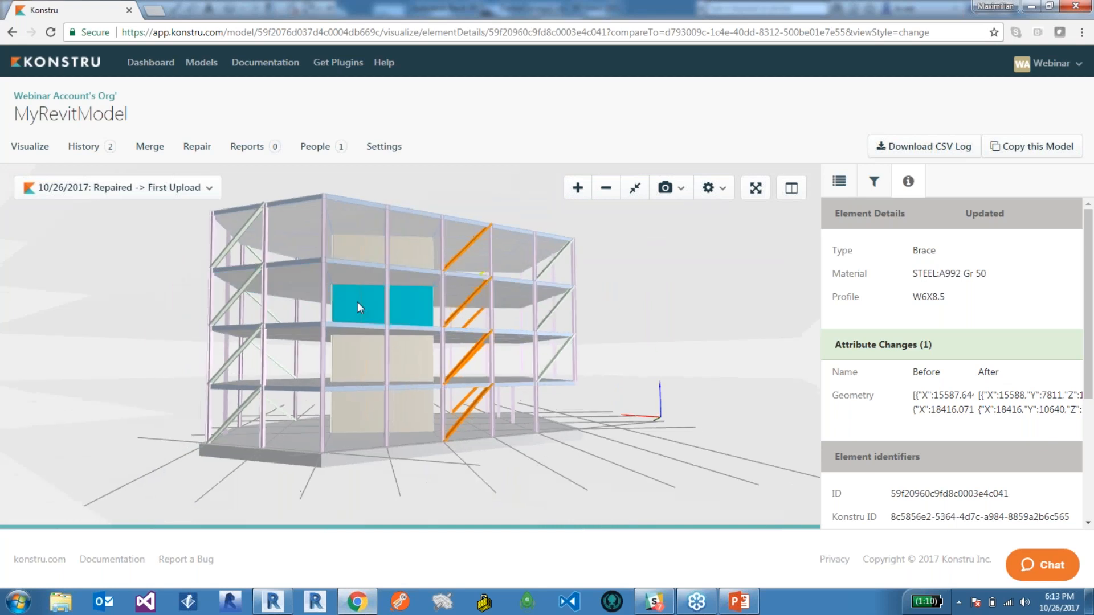
# Show the model elements as lines and examine how the updated braces connect to the columns and beams.
pyautogui.click(715, 188)
pyautogui.click(752, 221)
pyautogui.moveTo(577, 292); pyautogui.dragTo(262, 303)
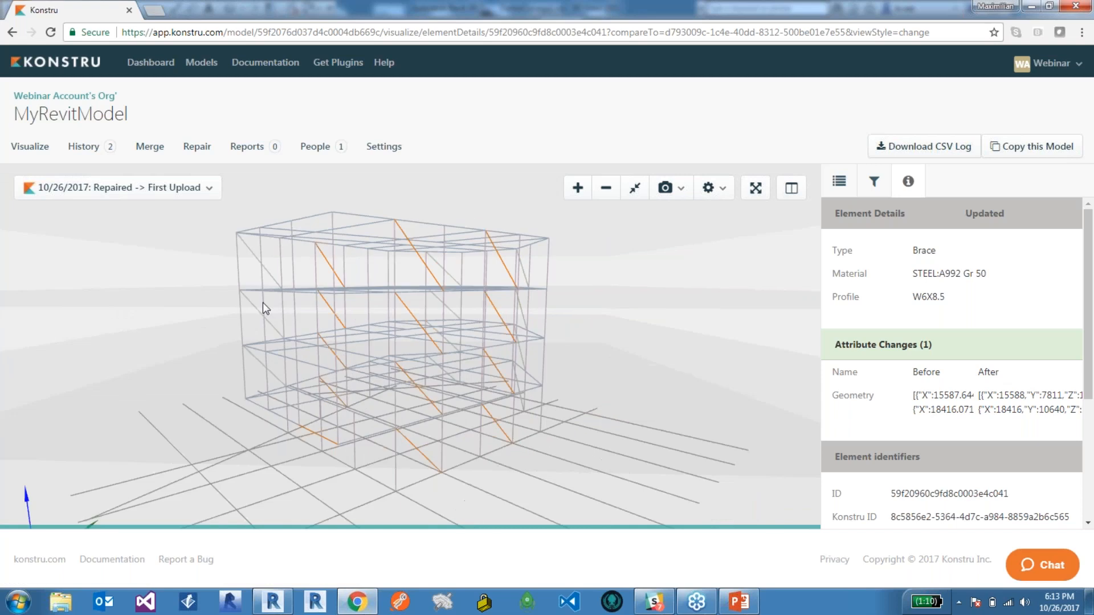
pyautogui.scroll(6, 385, 257)
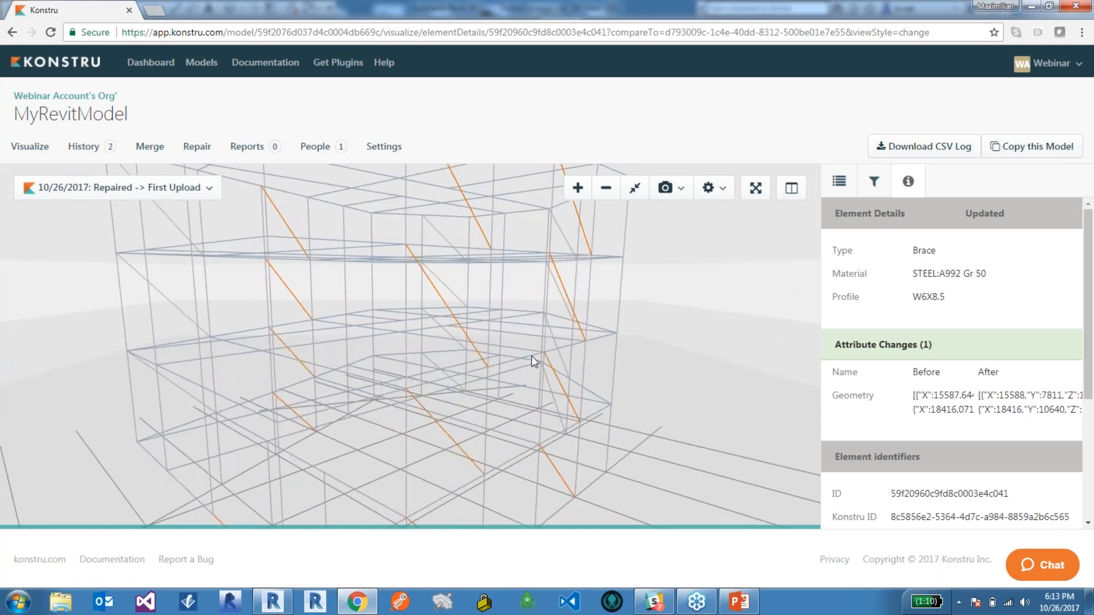
# Switch to Revit and start downloading MyRevitModel through the Konstru plugin.
pyautogui.click(280, 602)
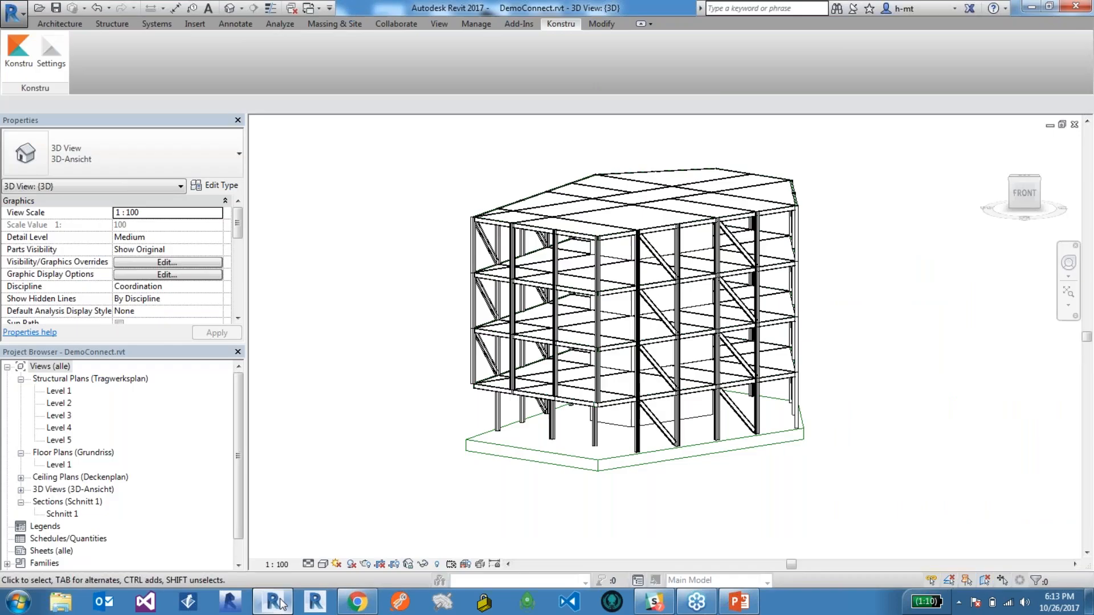
pyautogui.click(19, 52)
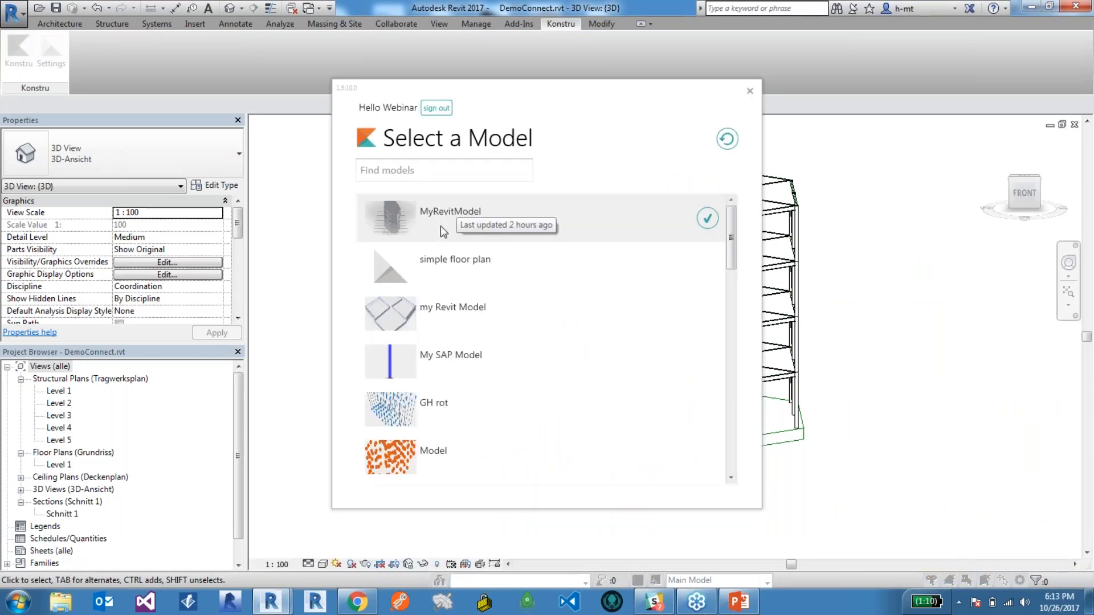
pyautogui.click(707, 218)
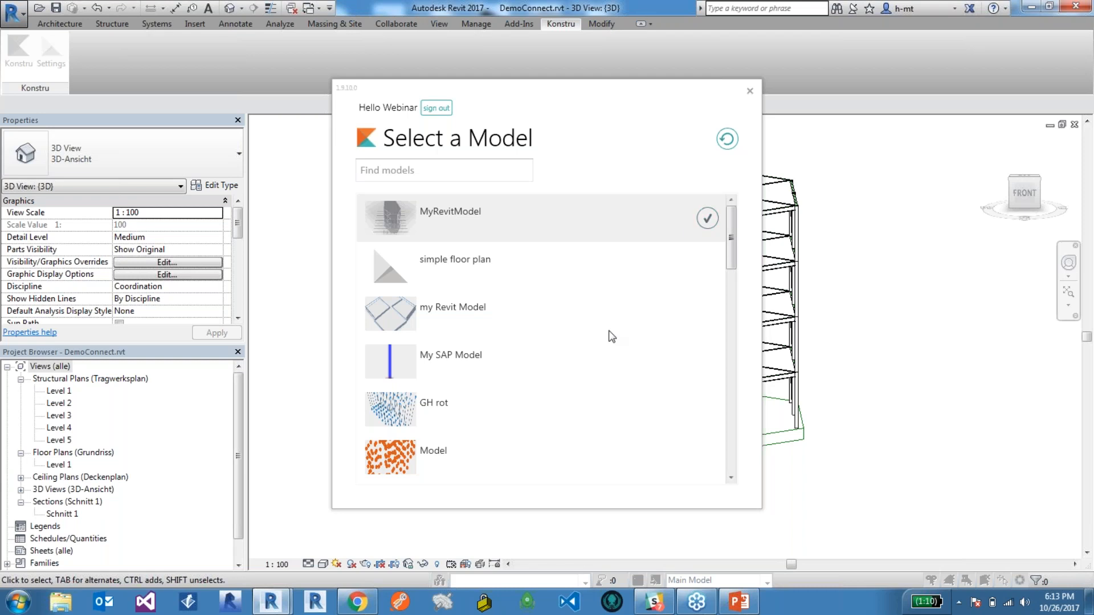
pyautogui.click(468, 307)
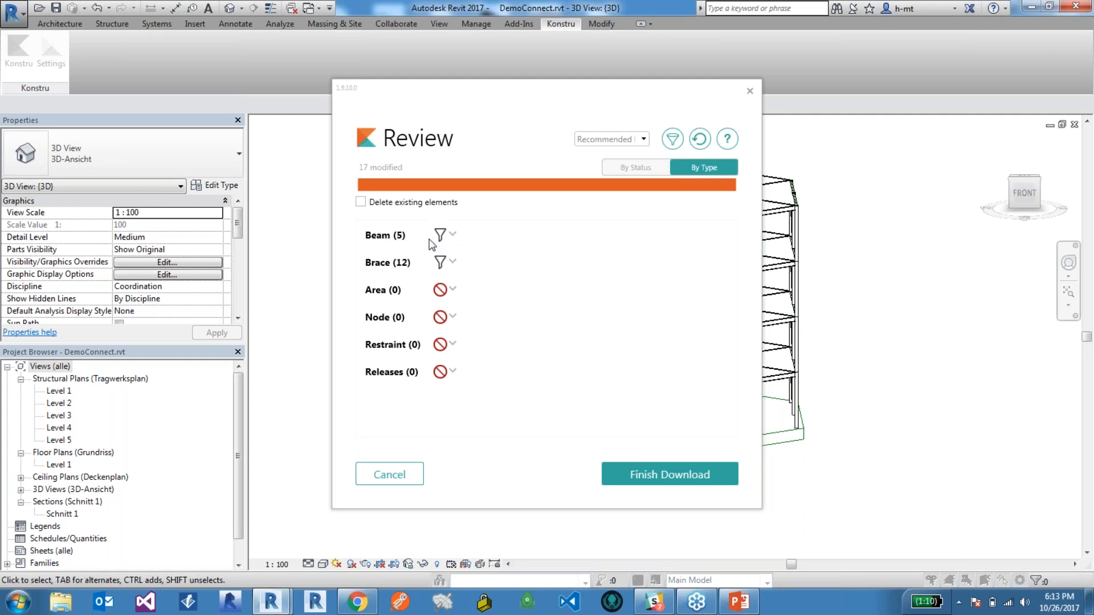
# Review the Brace changes and finish the download, keeping Create new for both materials and the W6X8.5 and W18X40 profile targets.
pyautogui.click(454, 263)
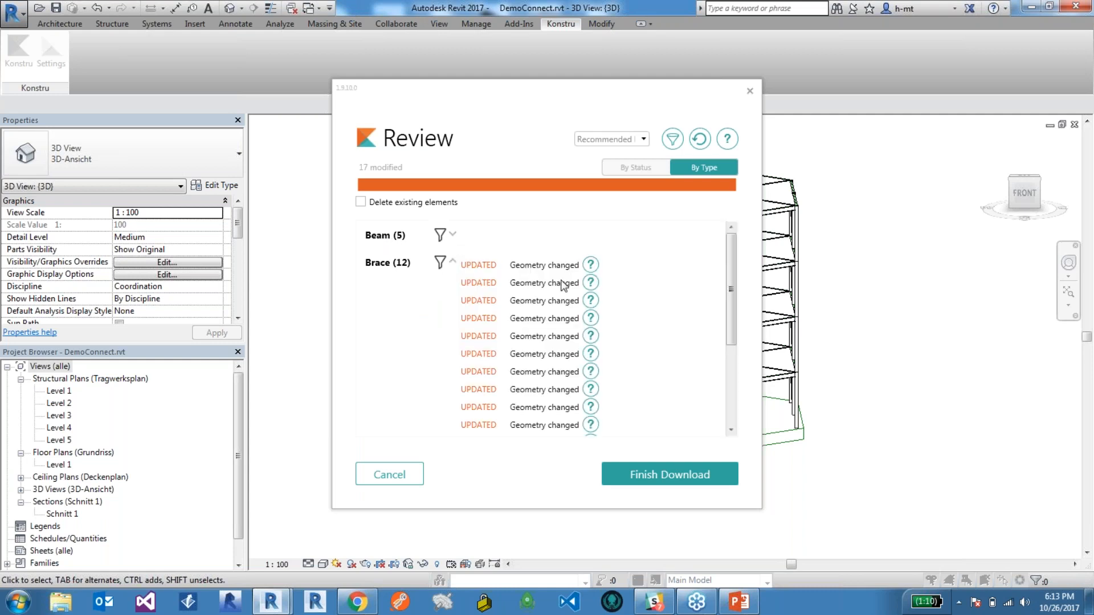
pyautogui.scroll(-3, 563, 285)
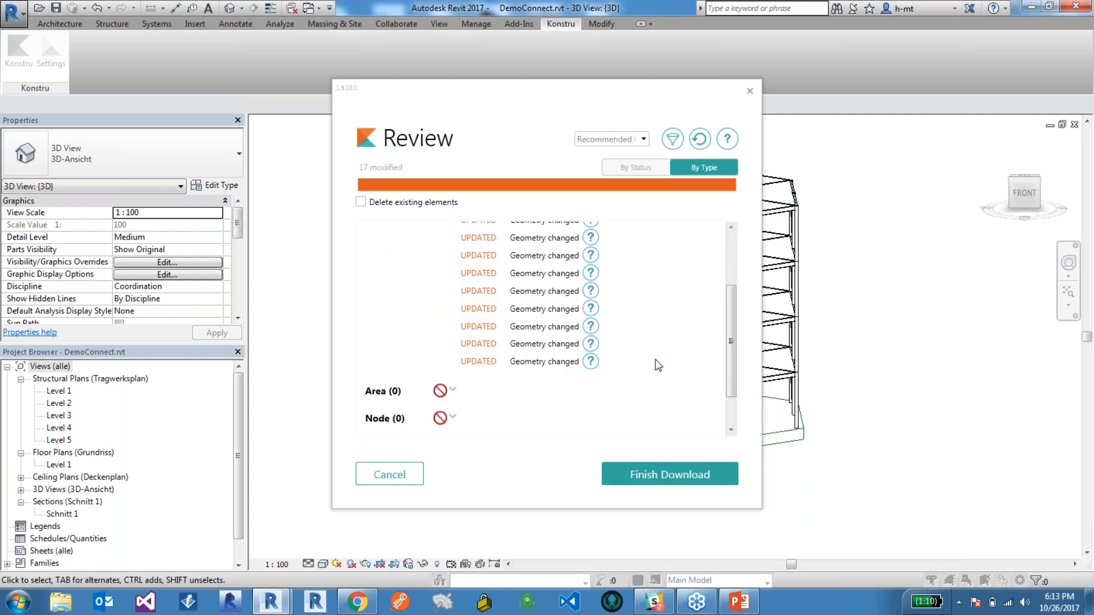
pyautogui.click(671, 473)
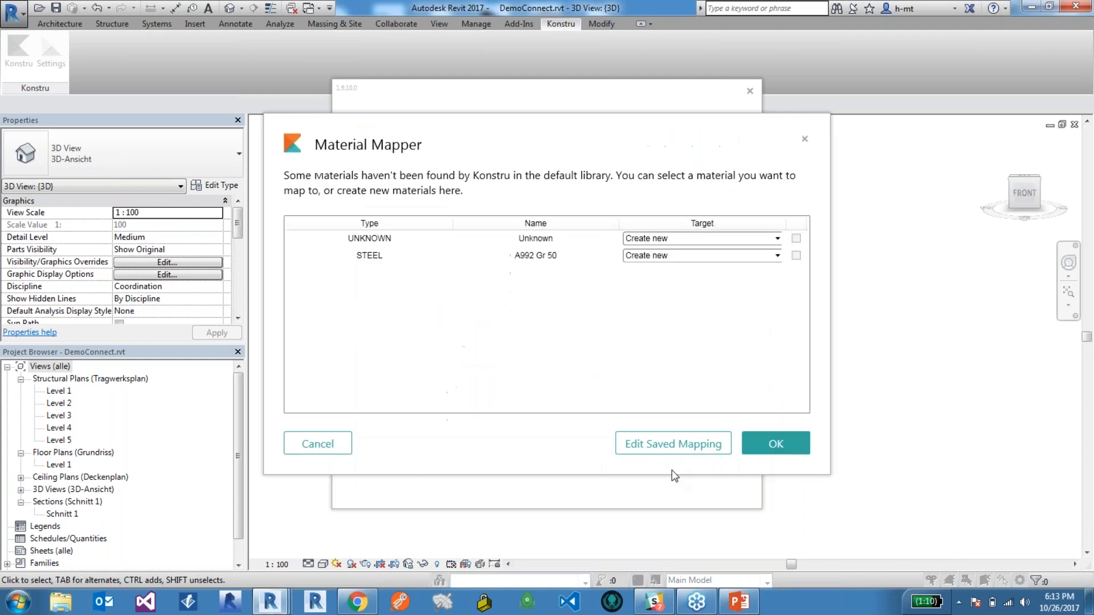
pyautogui.click(760, 444)
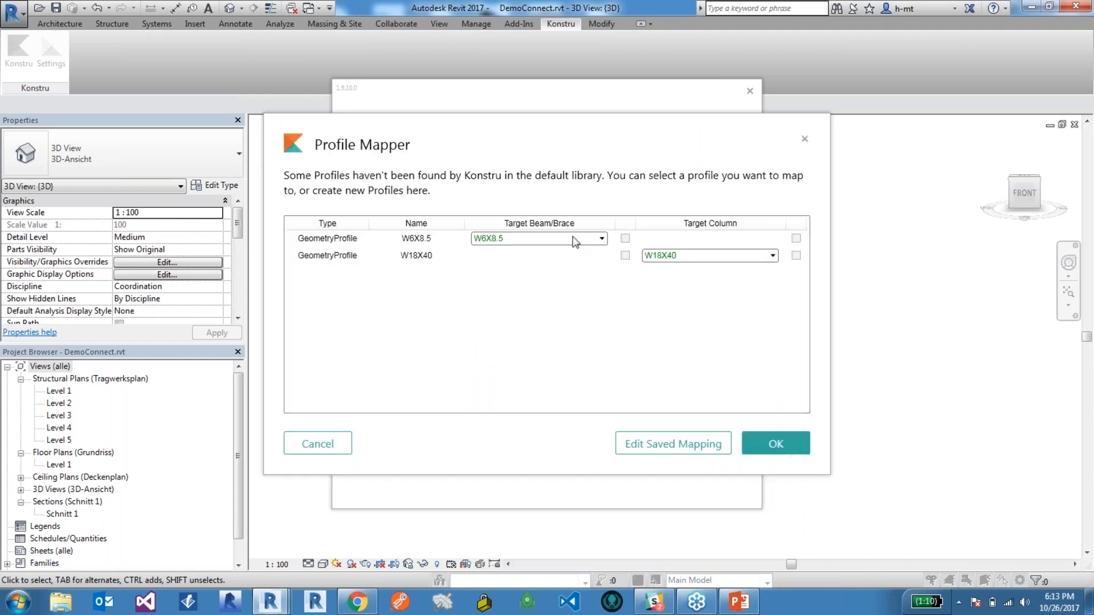
pyautogui.click(792, 443)
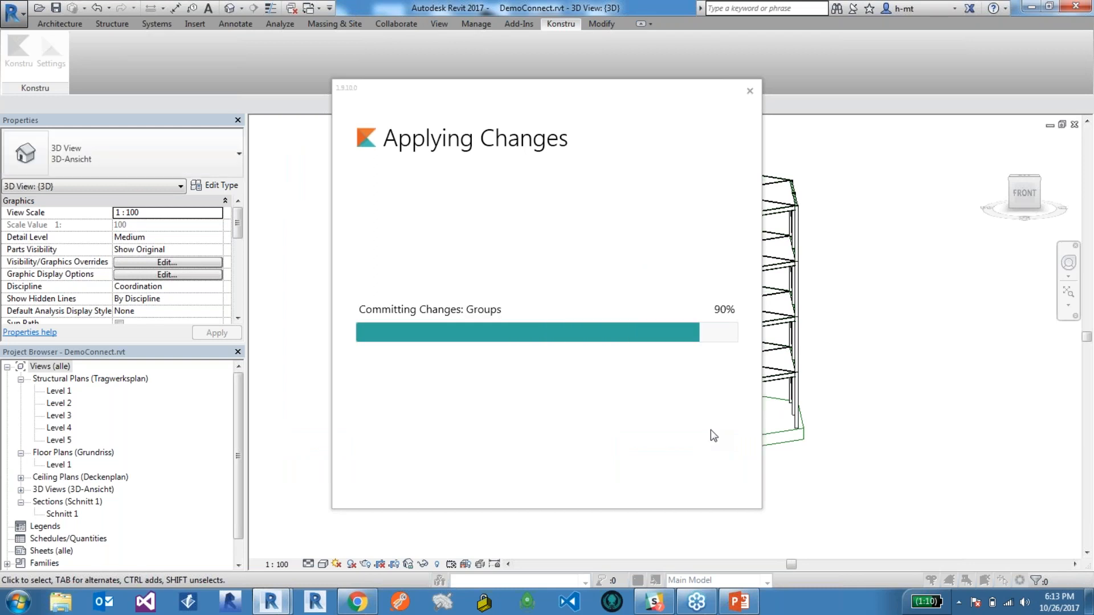
pyautogui.click(690, 473)
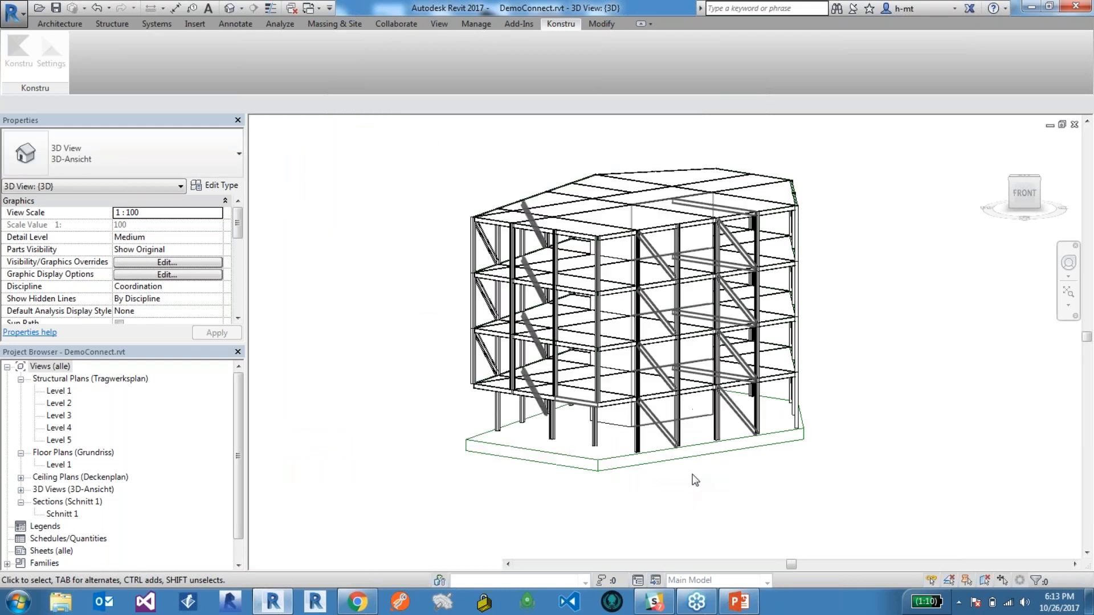
# Inspect the Level 2 girder at the building's front corner and its connection to the column.
pyautogui.scroll(5, 567, 438)
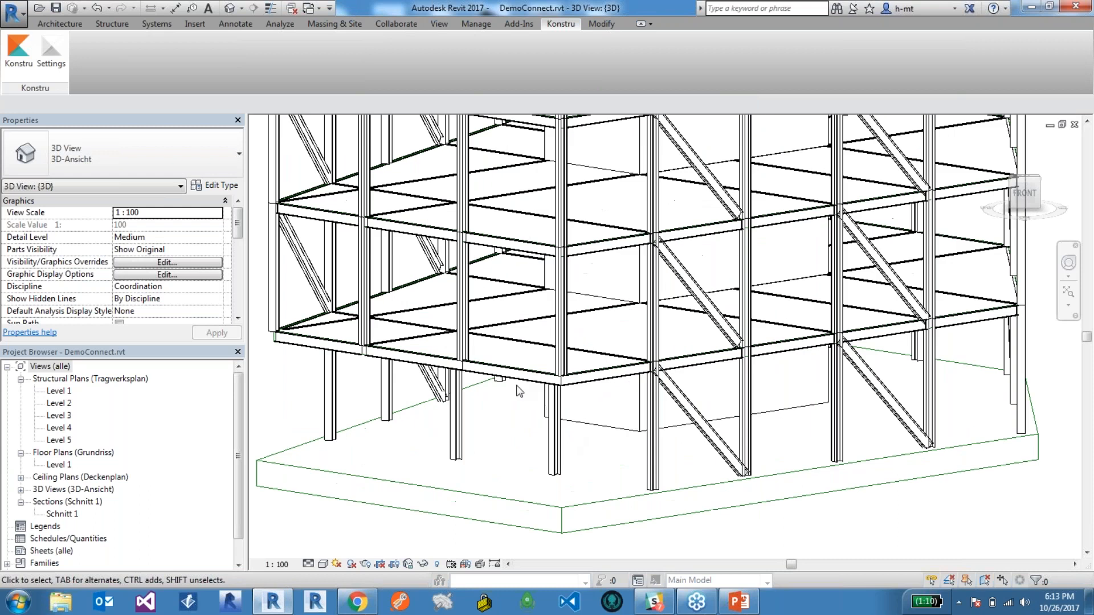
pyautogui.click(569, 352)
pyautogui.scroll(3, 570, 350)
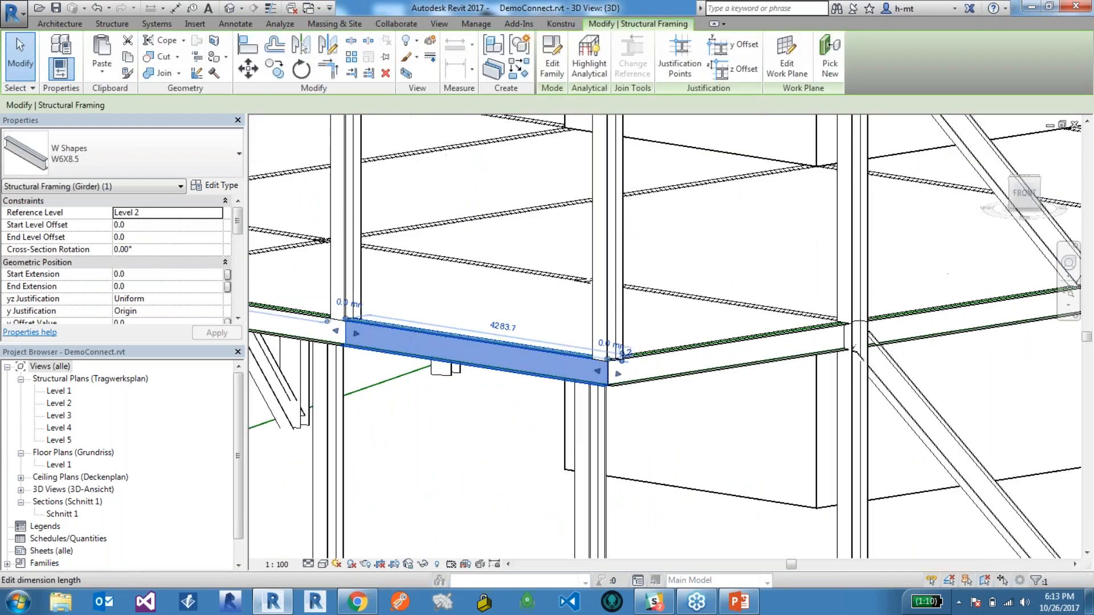
pyautogui.scroll(-5, 607, 353)
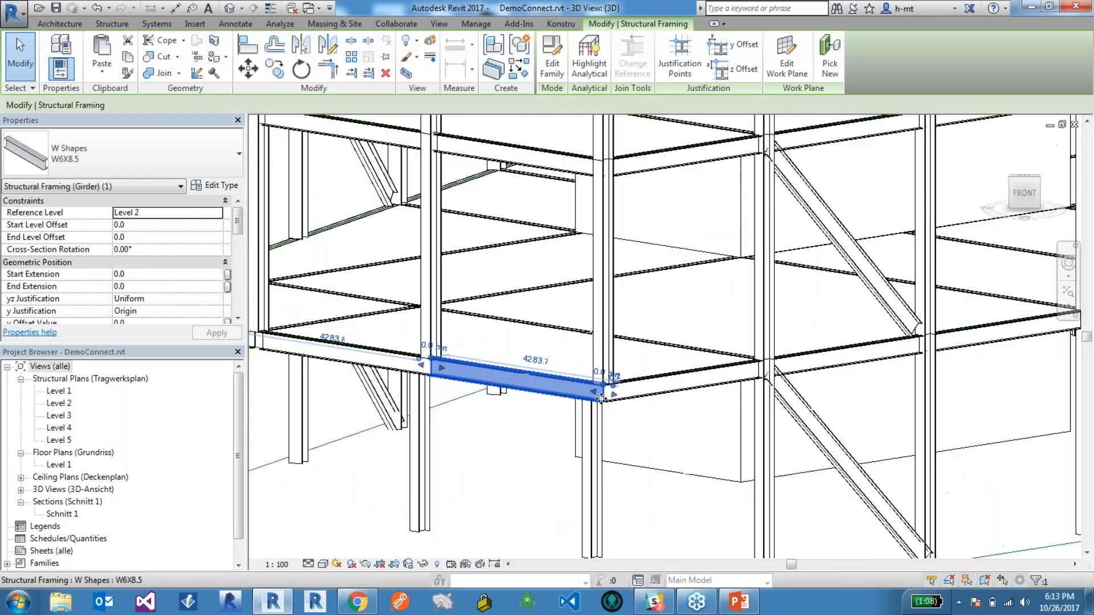
pyautogui.click(302, 332)
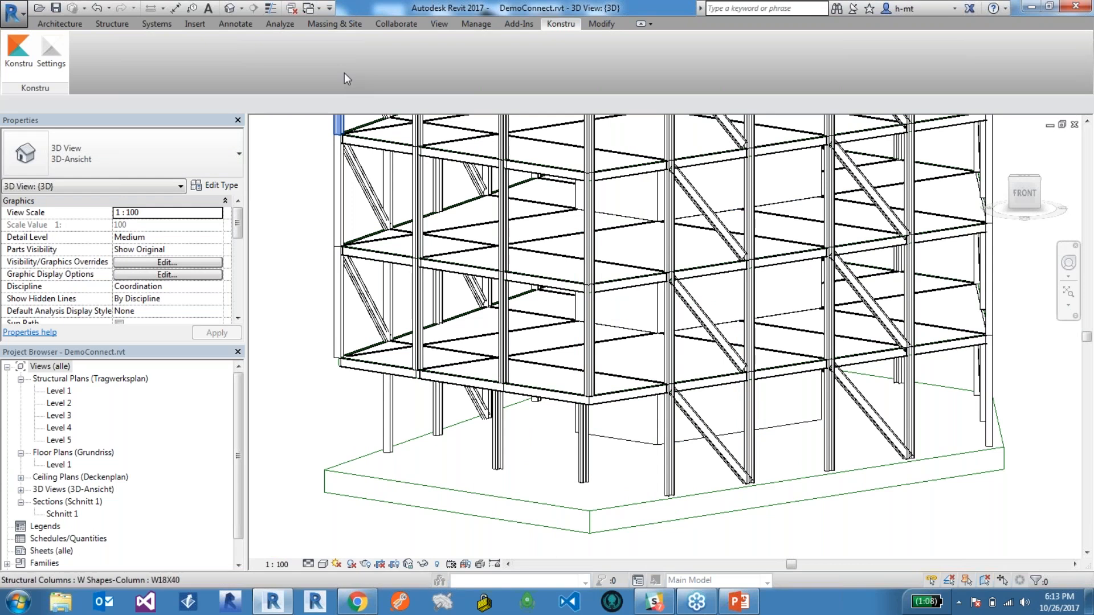
# Turn on the analytical model categories in the 3D view.
pyautogui.click(282, 23)
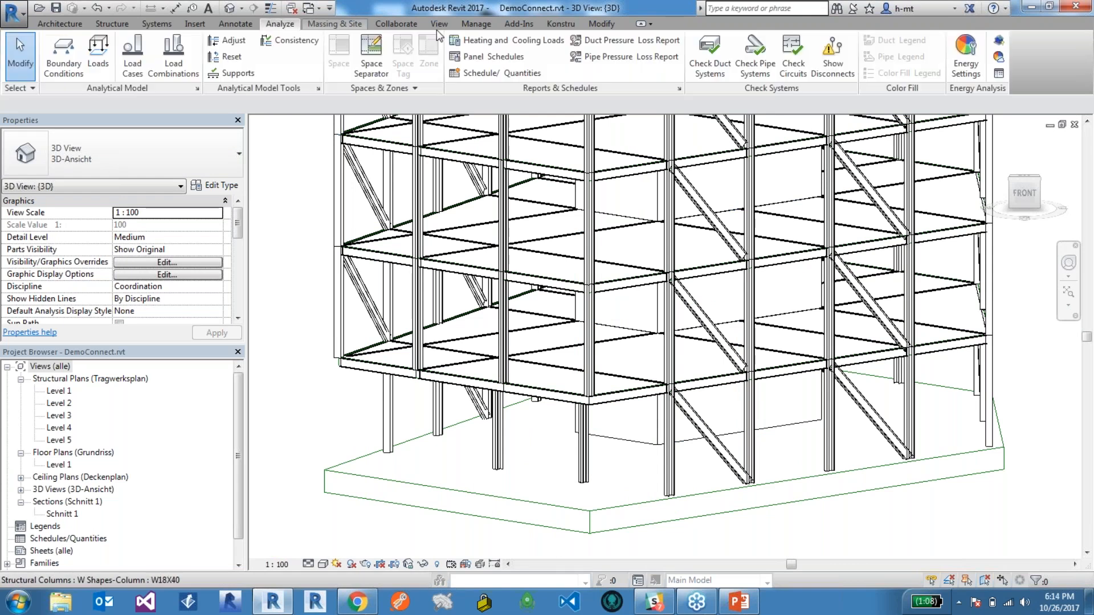
pyautogui.click(438, 25)
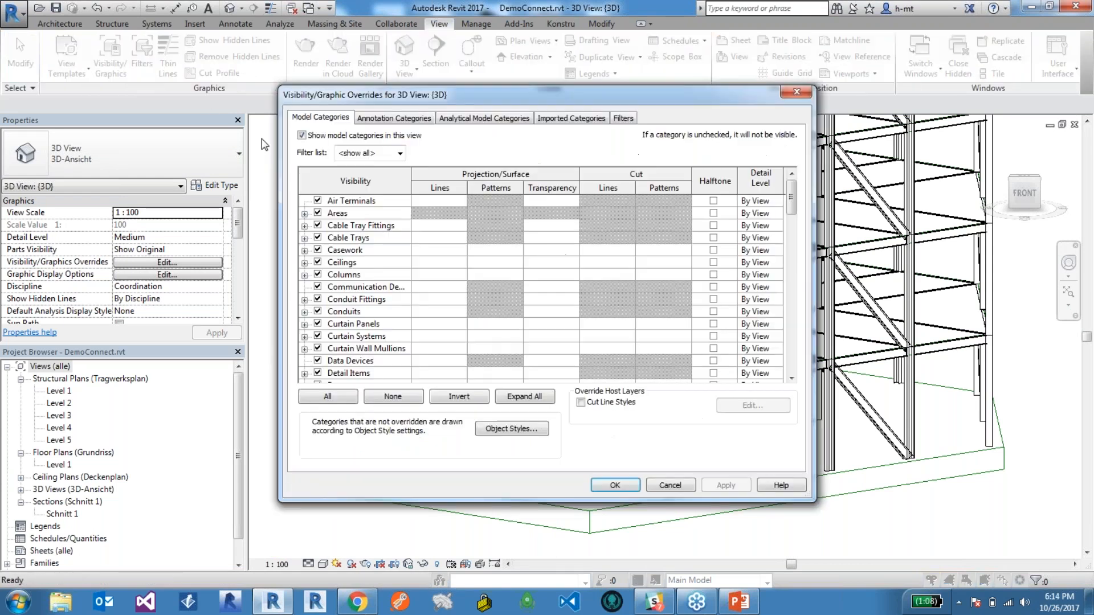
pyautogui.click(485, 117)
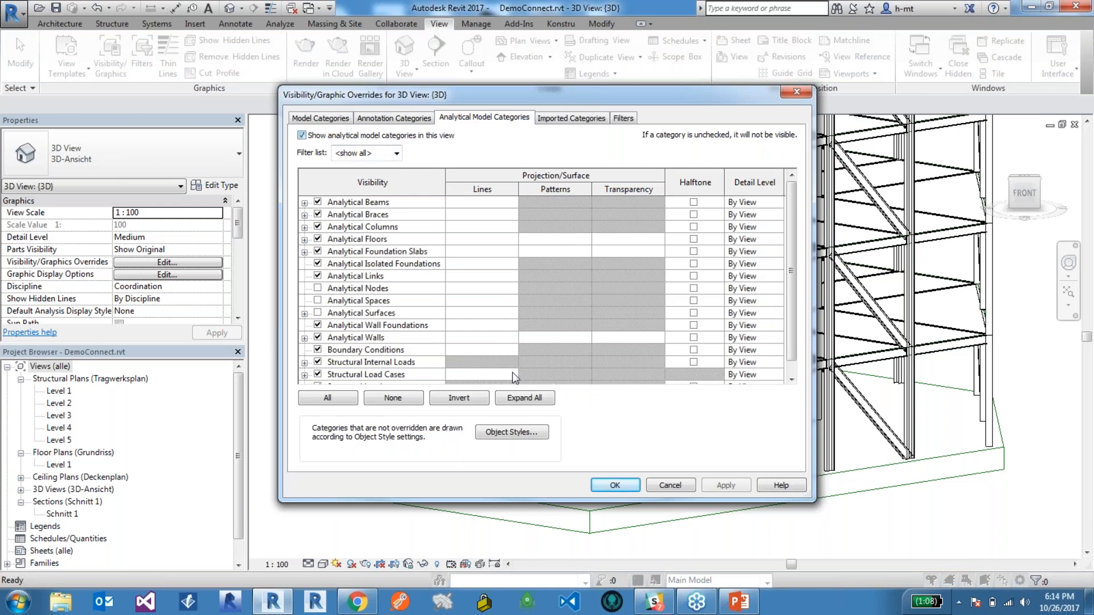
pyautogui.click(616, 485)
pyautogui.scroll(5, 627, 422)
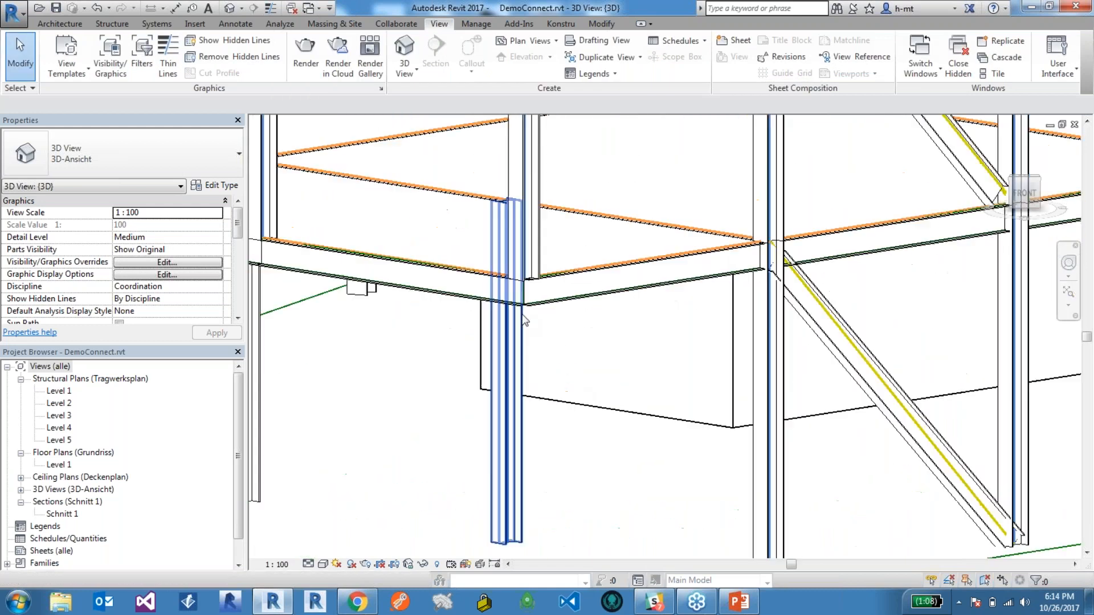
# Set the 3D view to wireframe, cancel the save reminder, and examine the analytical lines at the corner joints.
pyautogui.click(323, 564)
pyautogui.click(344, 484)
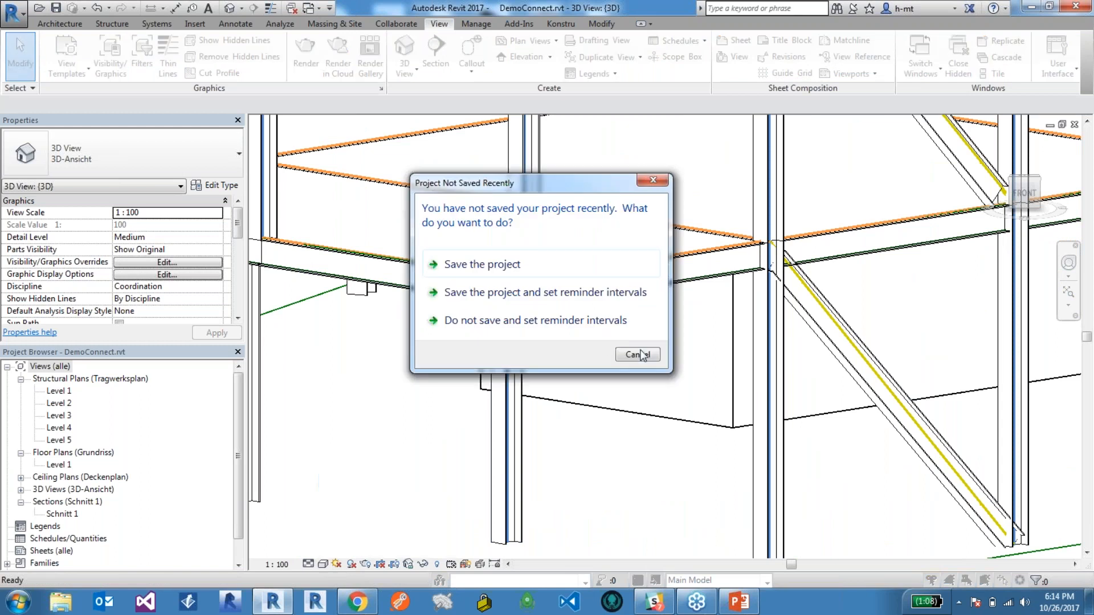
pyautogui.click(639, 354)
pyautogui.scroll(3, 641, 363)
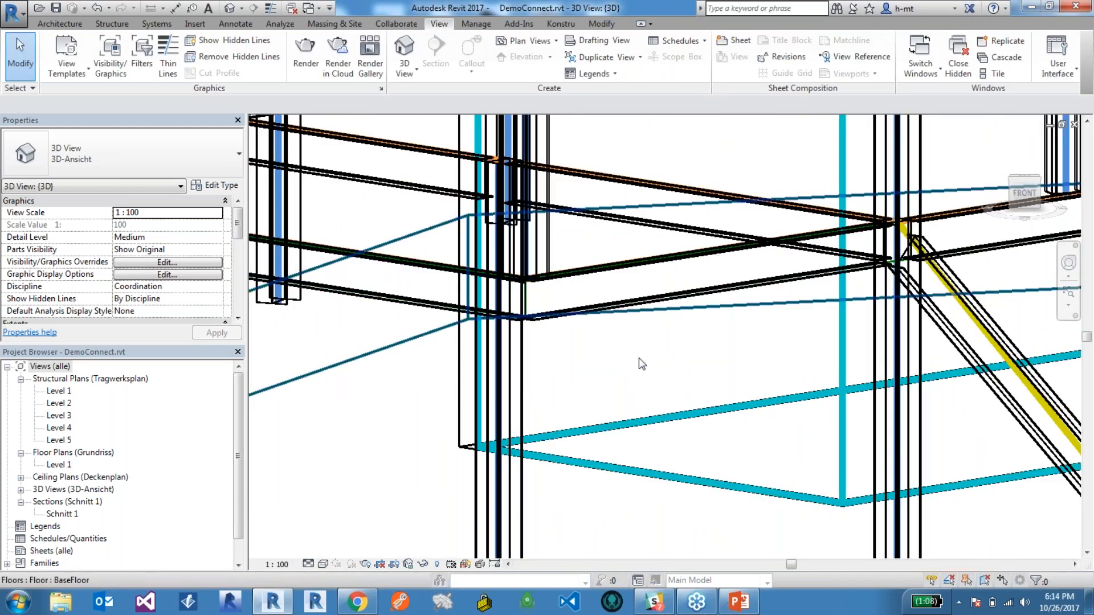
pyautogui.scroll(-2, 639, 360)
# Switch back to the Konstru web app in Chrome and look over the repaired model.
pyautogui.click(357, 601)
pyautogui.moveTo(549, 423); pyautogui.dragTo(530, 365)
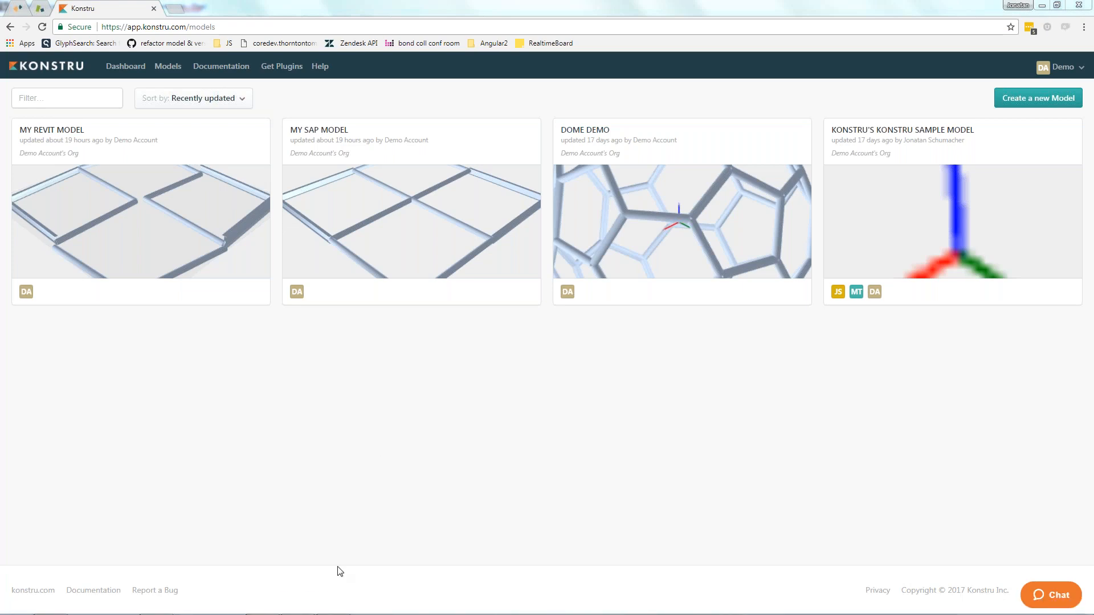
# Switch to Rhino, restore the four-viewport layout, and examine the framing lines in the Front view.
pyautogui.click(298, 604)
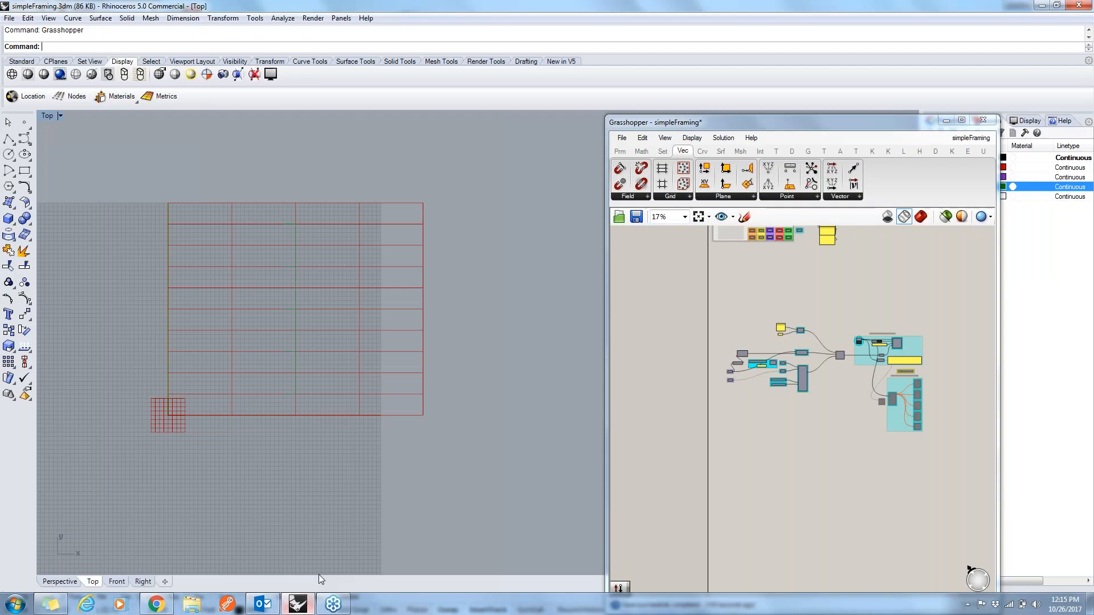
pyautogui.doubleClick(45, 117)
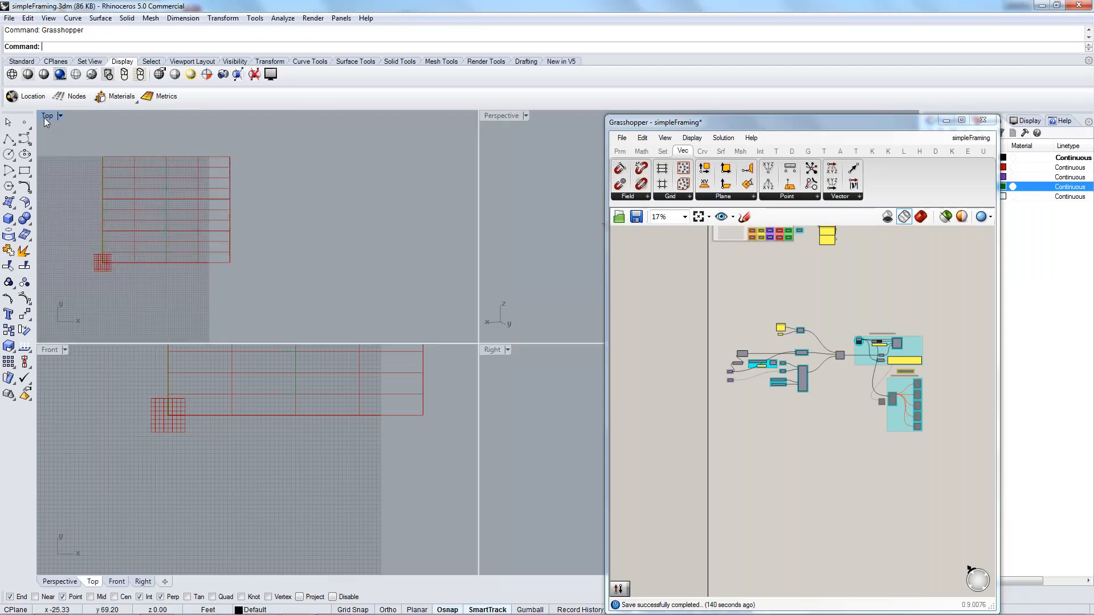
pyautogui.scroll(-4, 421, 457)
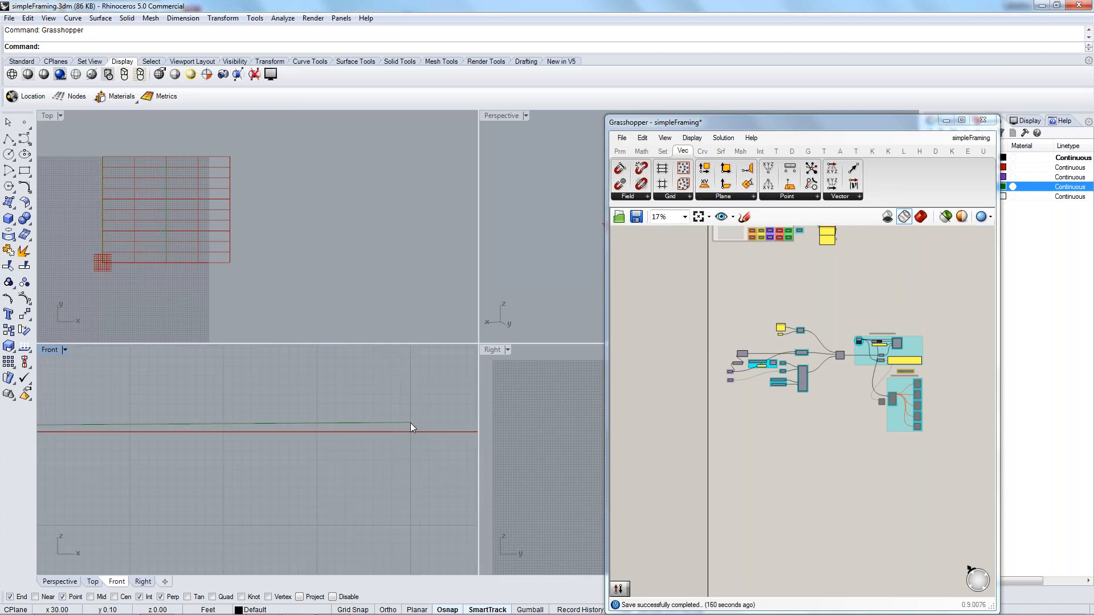
pyautogui.scroll(5, 410, 422)
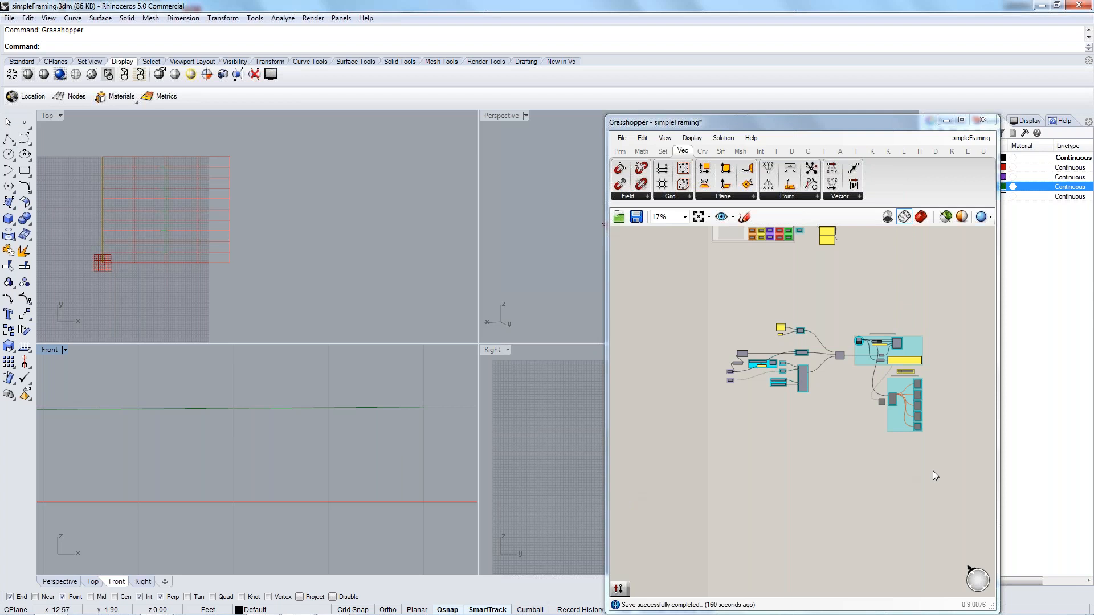
# Examine the Create Konstru Version group in the Grasshopper definition.
pyautogui.moveTo(806, 501); pyautogui.dragTo(761, 525, button='right')
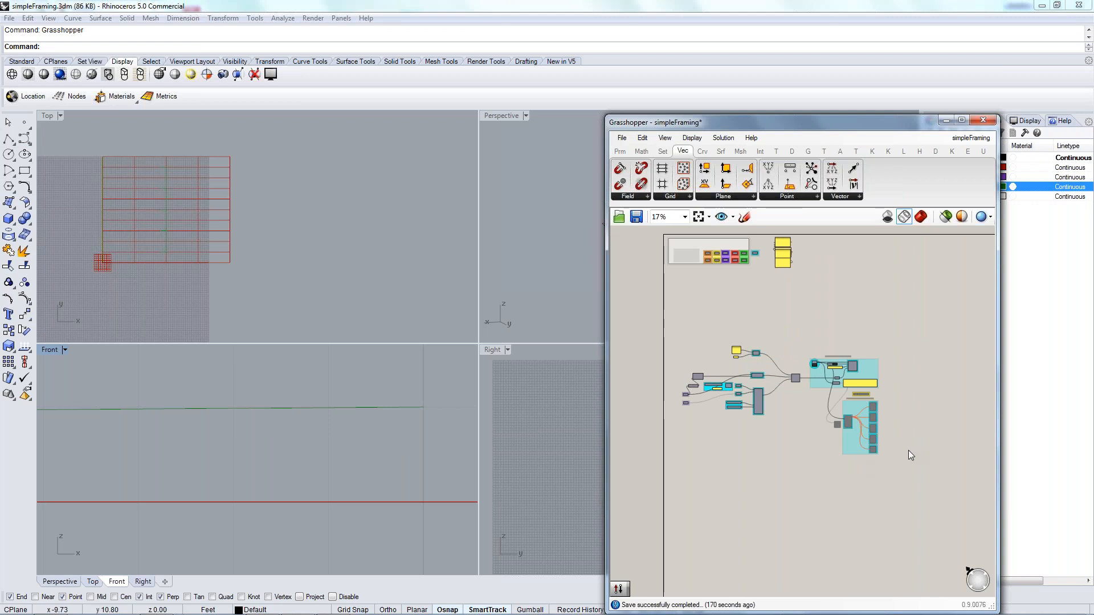
pyautogui.moveTo(818, 426); pyautogui.dragTo(785, 446, button='right')
pyautogui.scroll(5, 810, 381)
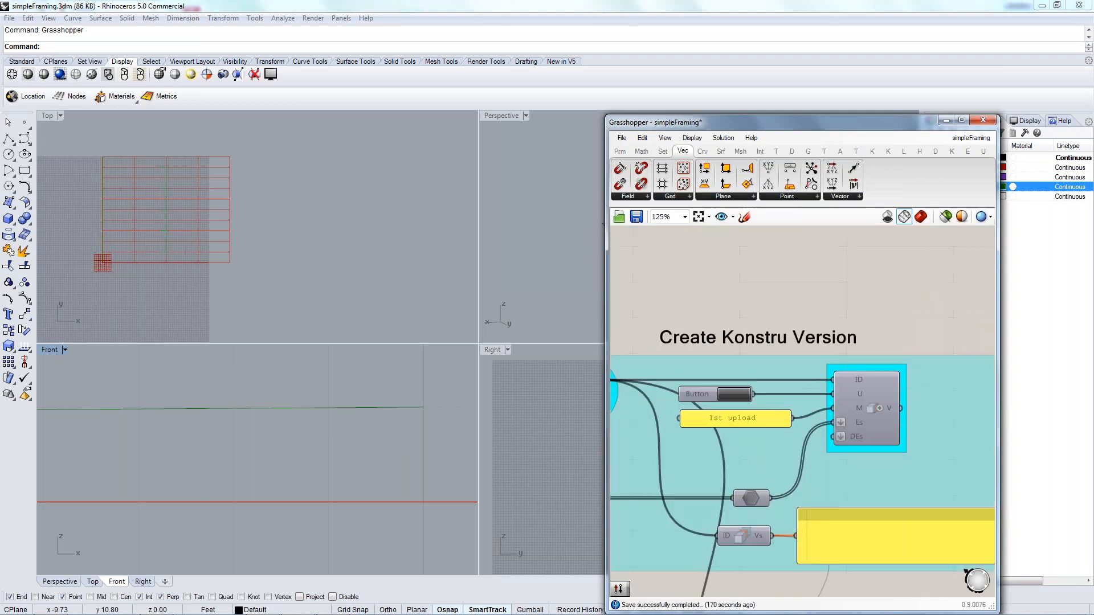
# Switch to the Konstru web app in Chrome and create a new model named "simple floor plan".
pyautogui.hotkey('alt', 'Tab')
pyautogui.click(416, 322)
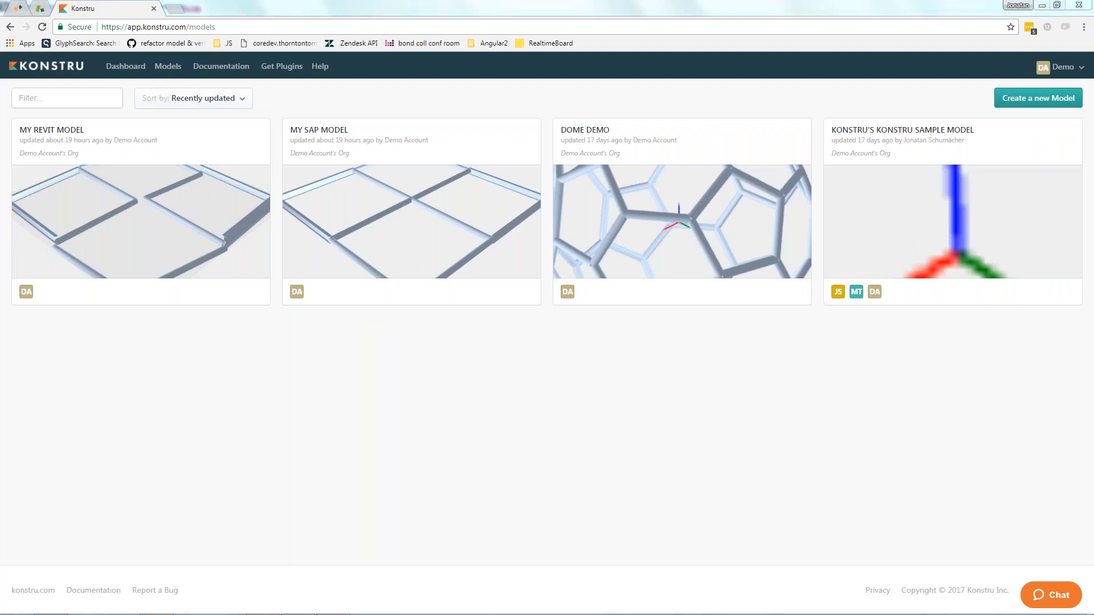
pyautogui.click(1014, 97)
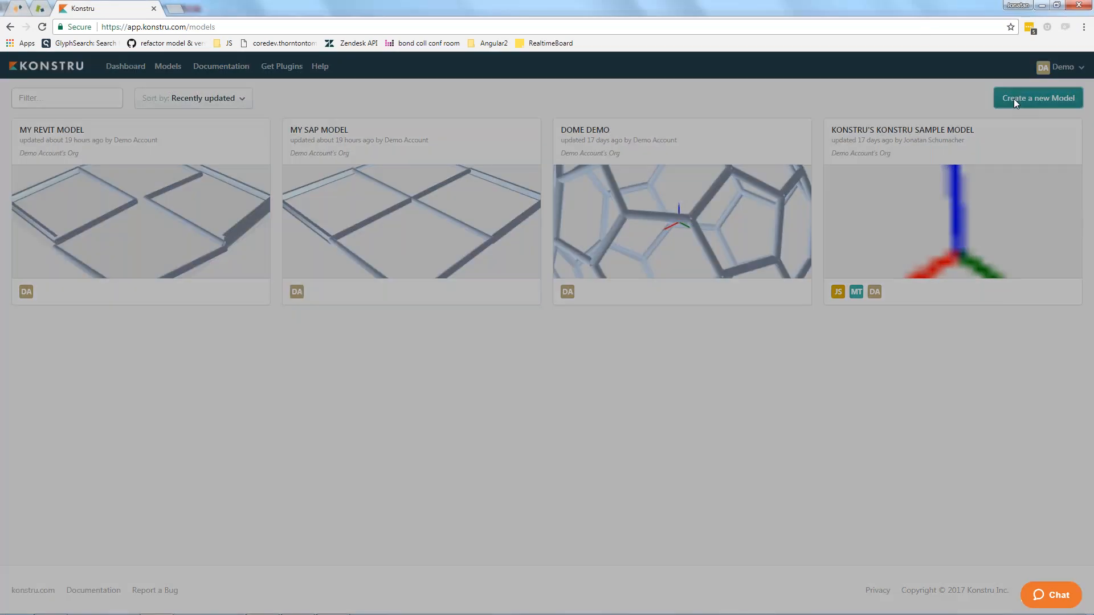
pyautogui.write('DS')
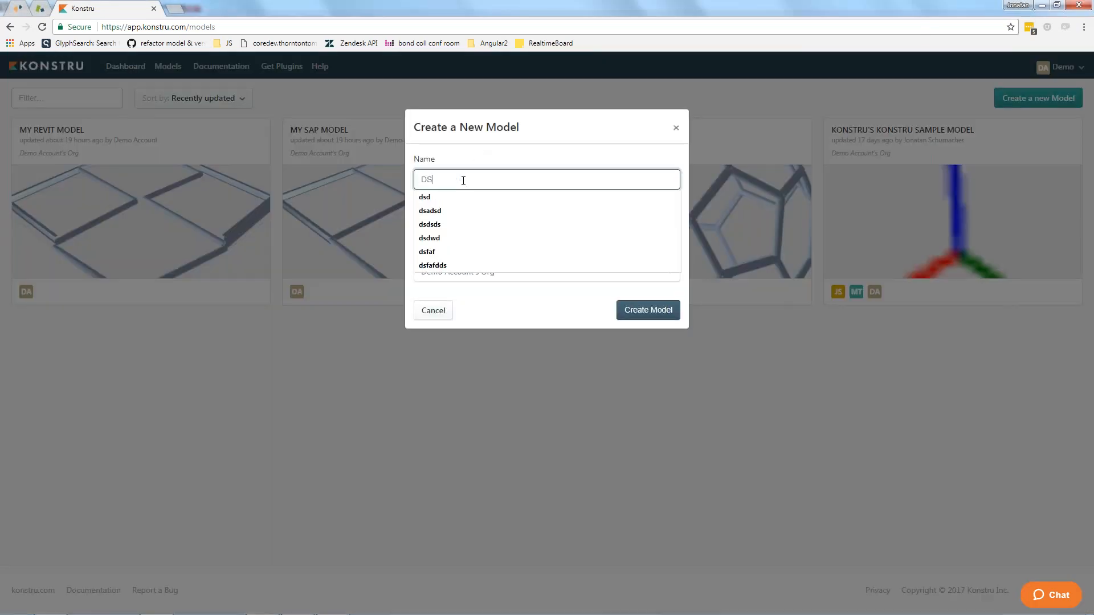
pyautogui.press('BackSpace')
pyautogui.press('BackSpace')
pyautogui.write('s')
pyautogui.press('Down')
pyautogui.press('Return')
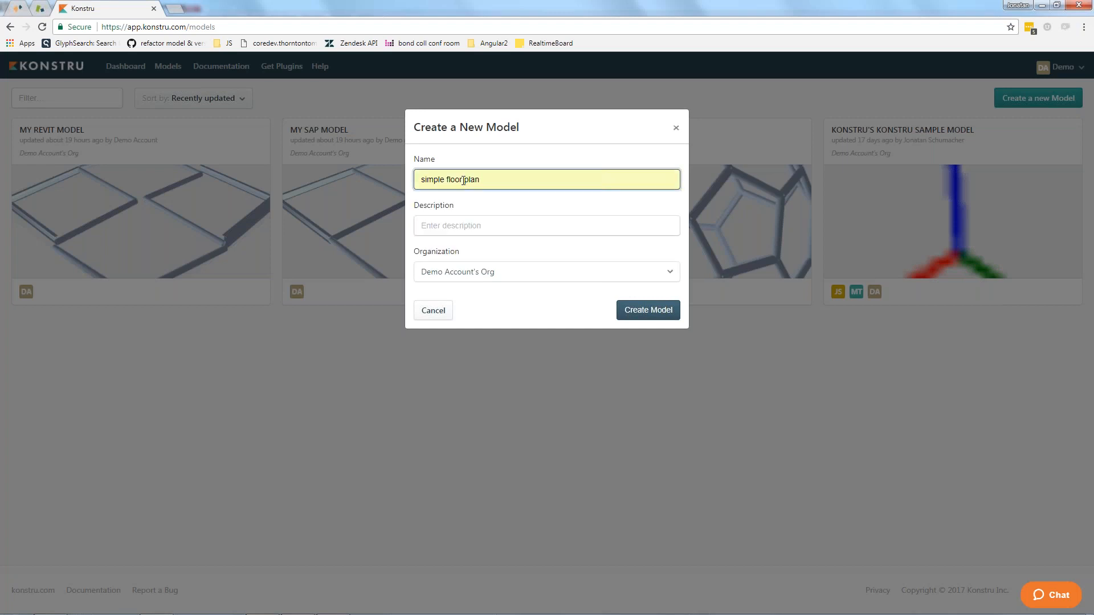
pyautogui.click(651, 307)
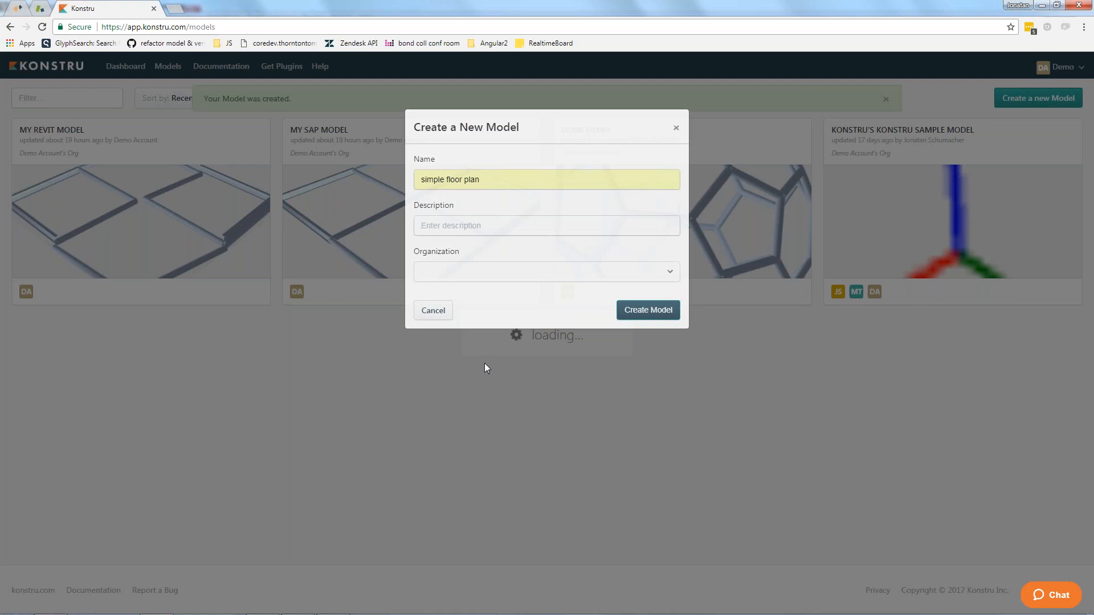
# Switch back to Grasshopper and choose "simple floor plan" as the target Konstru model.
pyautogui.hotkey('alt', 'Tab')
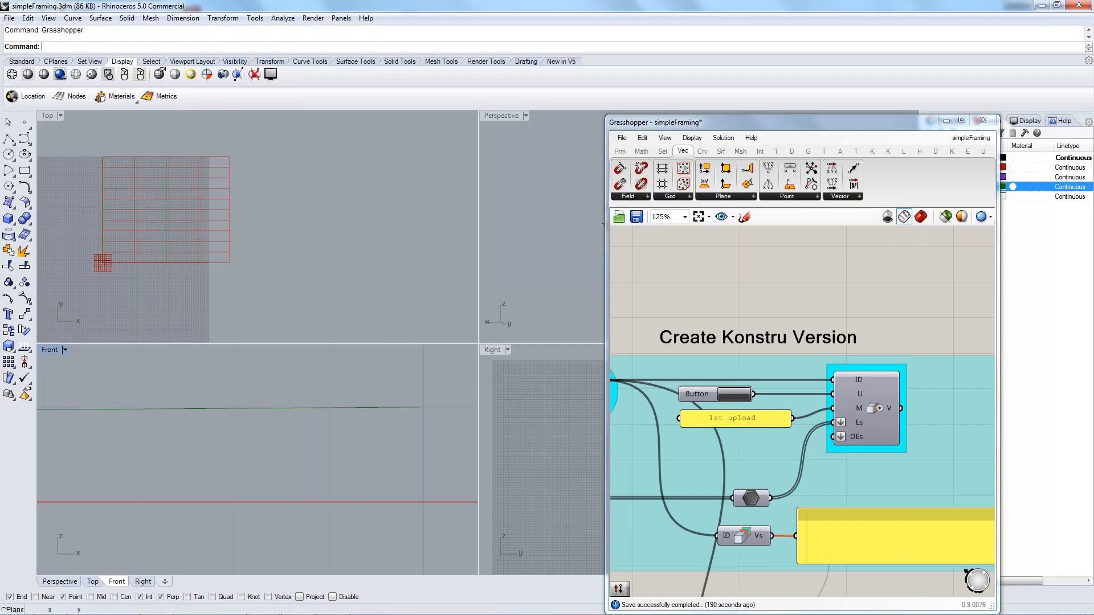
pyautogui.moveTo(731, 312); pyautogui.dragTo(857, 293, button='right')
pyautogui.click(712, 385)
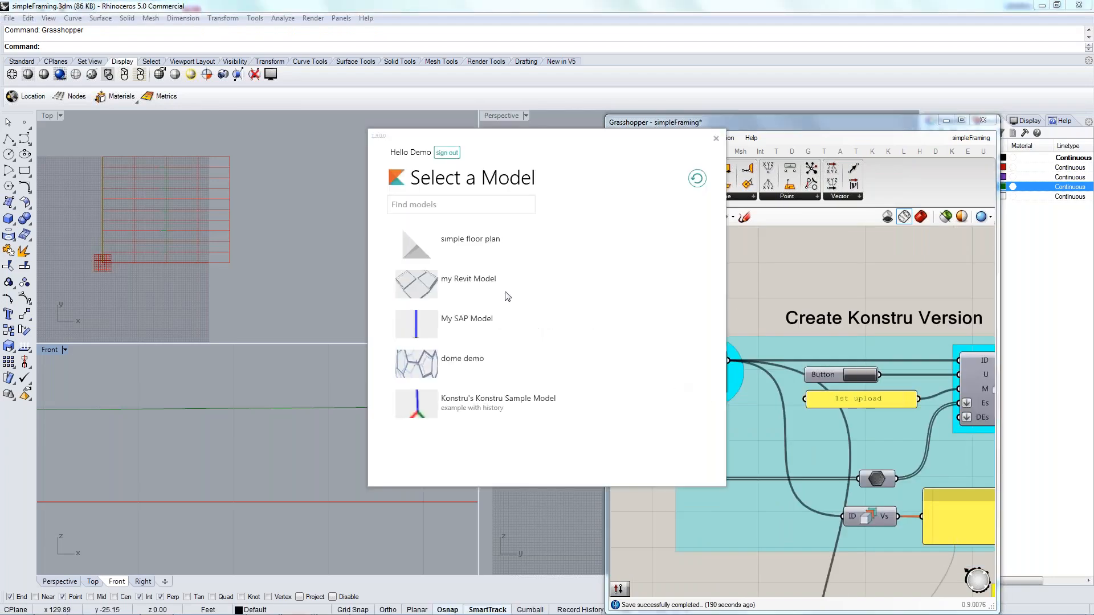
pyautogui.click(450, 241)
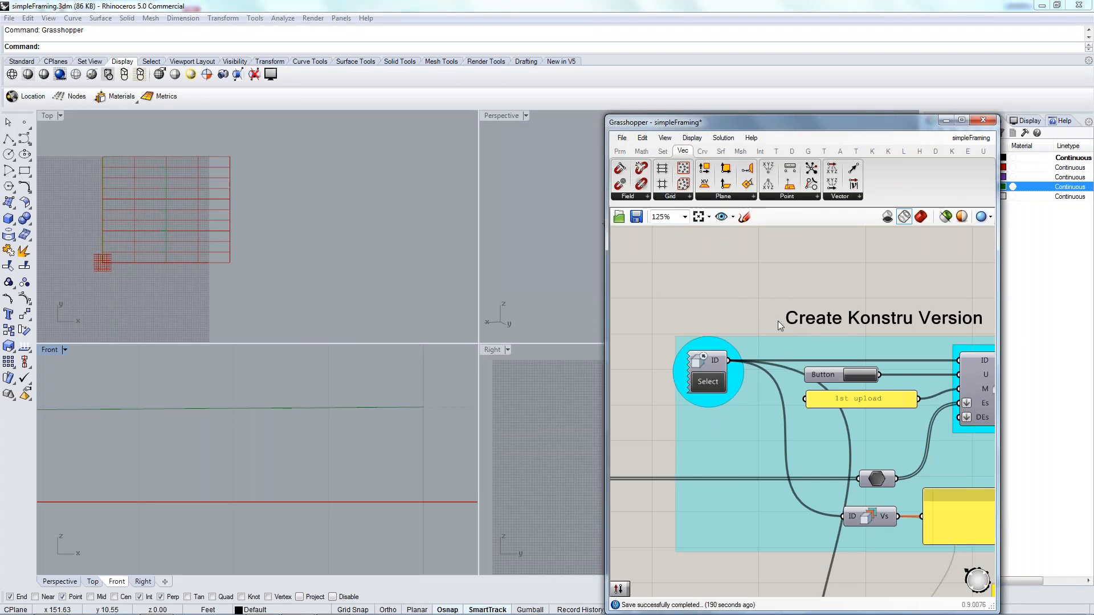
# Upload the framing as a new Konstru version with the message "1st upload" and open it in the browser.
pyautogui.moveTo(768, 293); pyautogui.dragTo(724, 292, button='right')
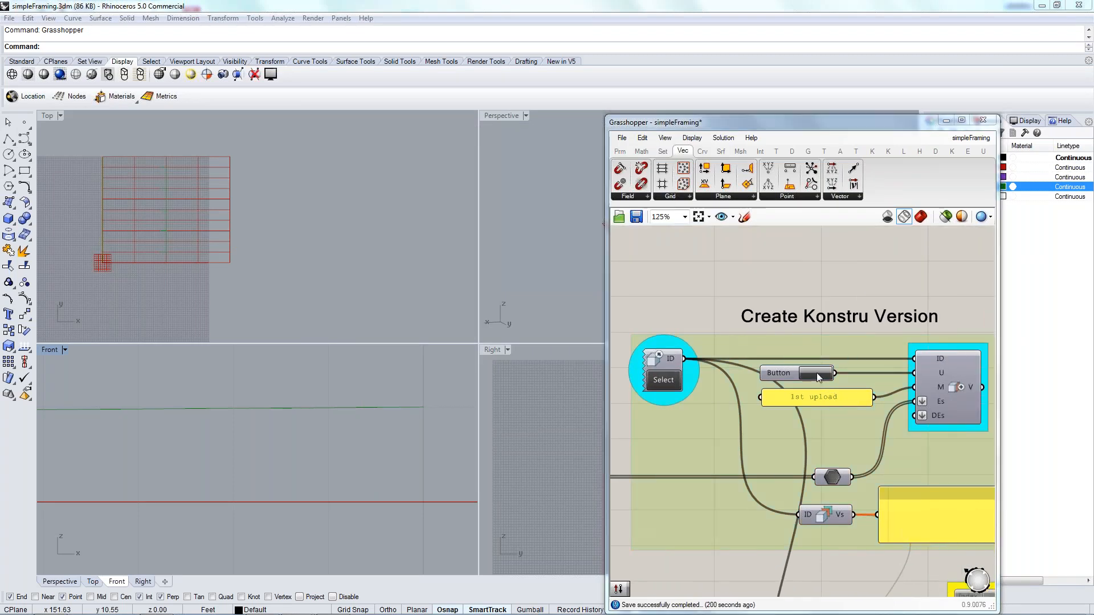
pyautogui.click(816, 373)
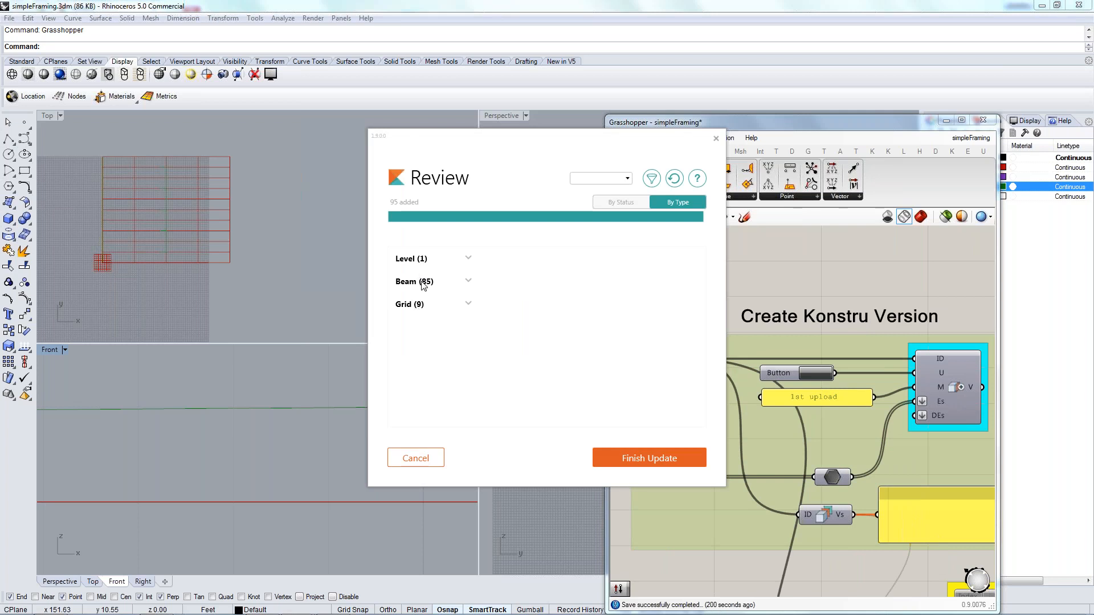
pyautogui.click(662, 454)
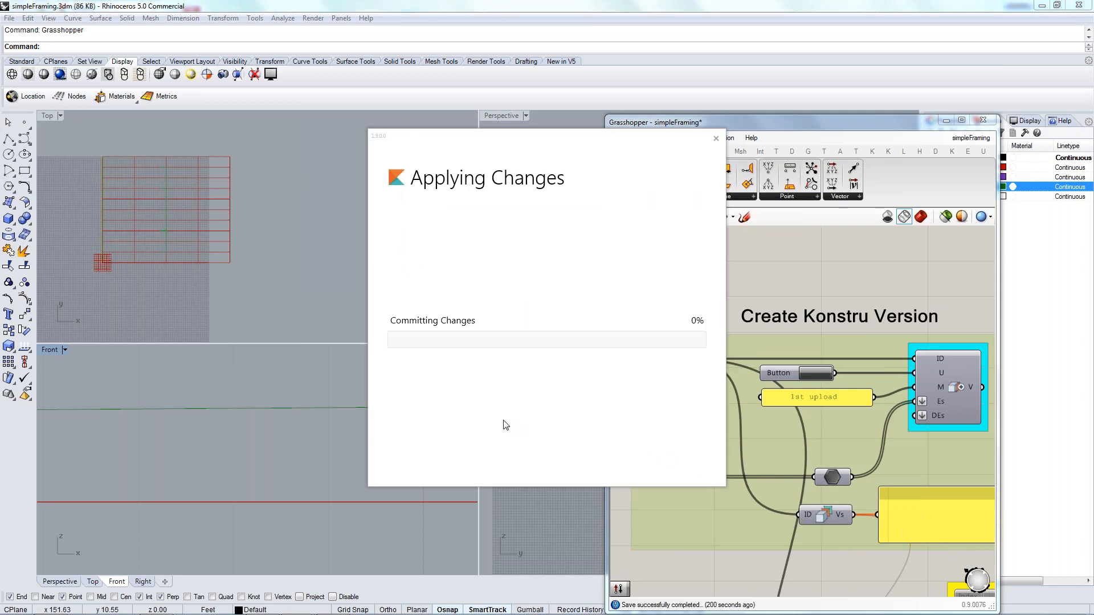
pyautogui.click(572, 458)
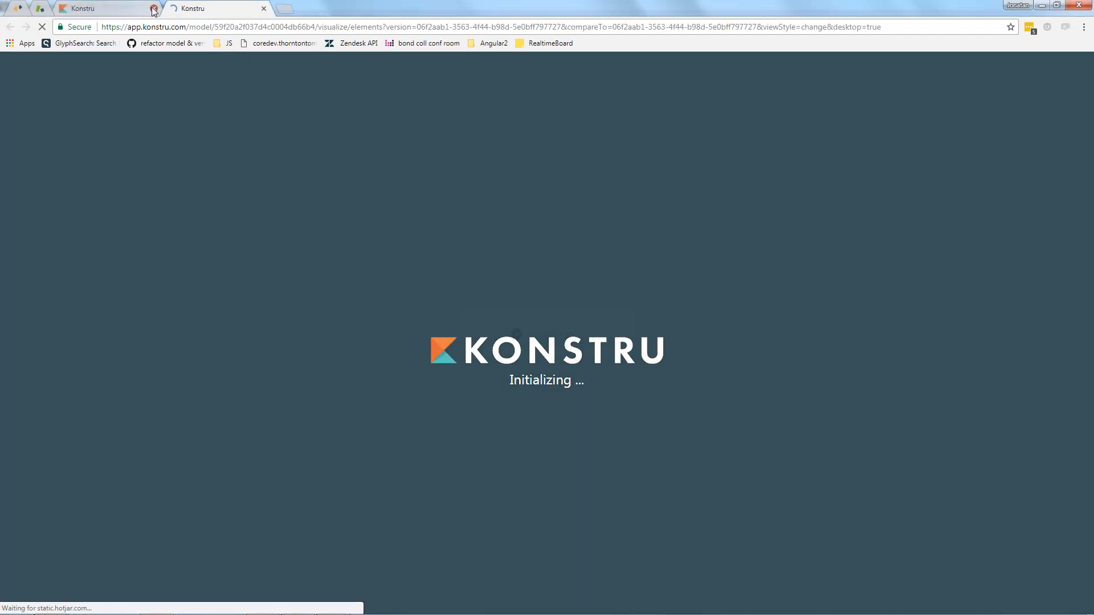
pyautogui.click(154, 8)
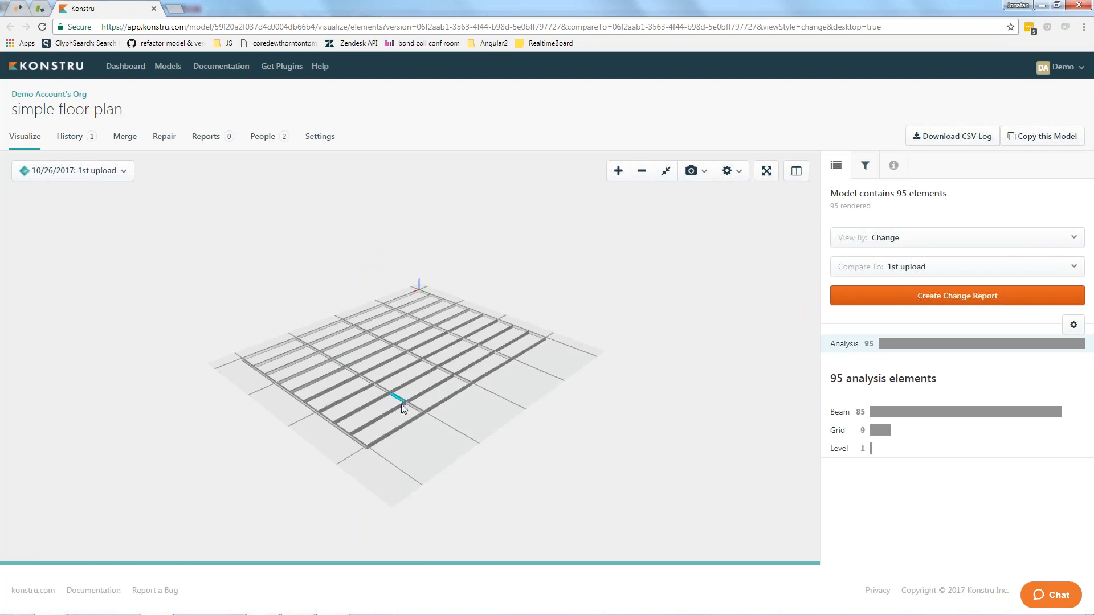
# Examine the uploaded framing edge-on and in full screen with the members shown as plain lines.
pyautogui.moveTo(401, 428); pyautogui.dragTo(402, 394)
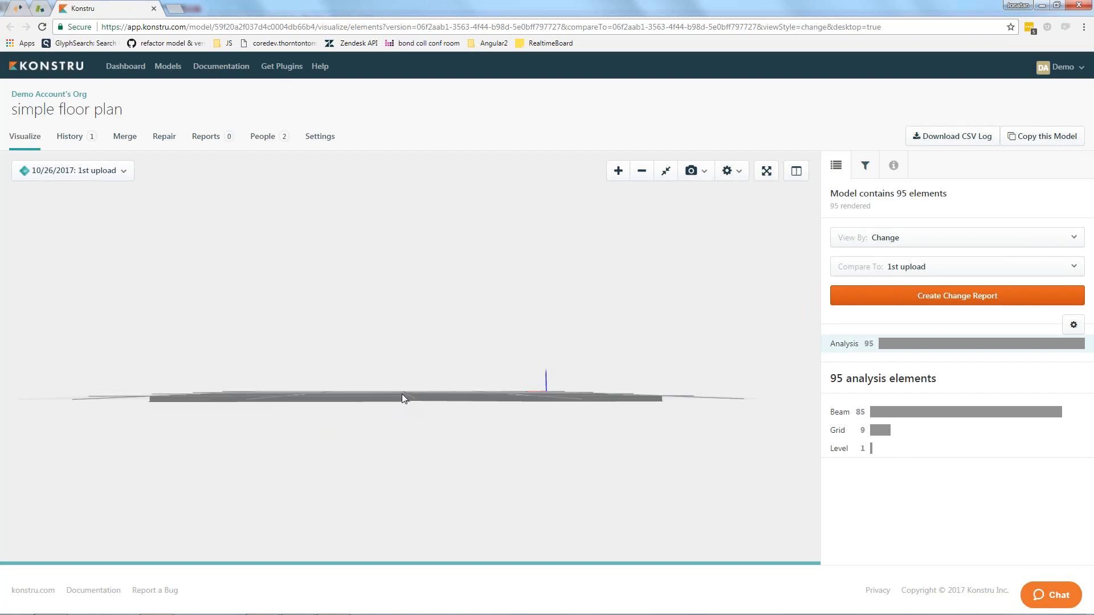
pyautogui.scroll(5, 408, 416)
pyautogui.scroll(-5, 408, 433)
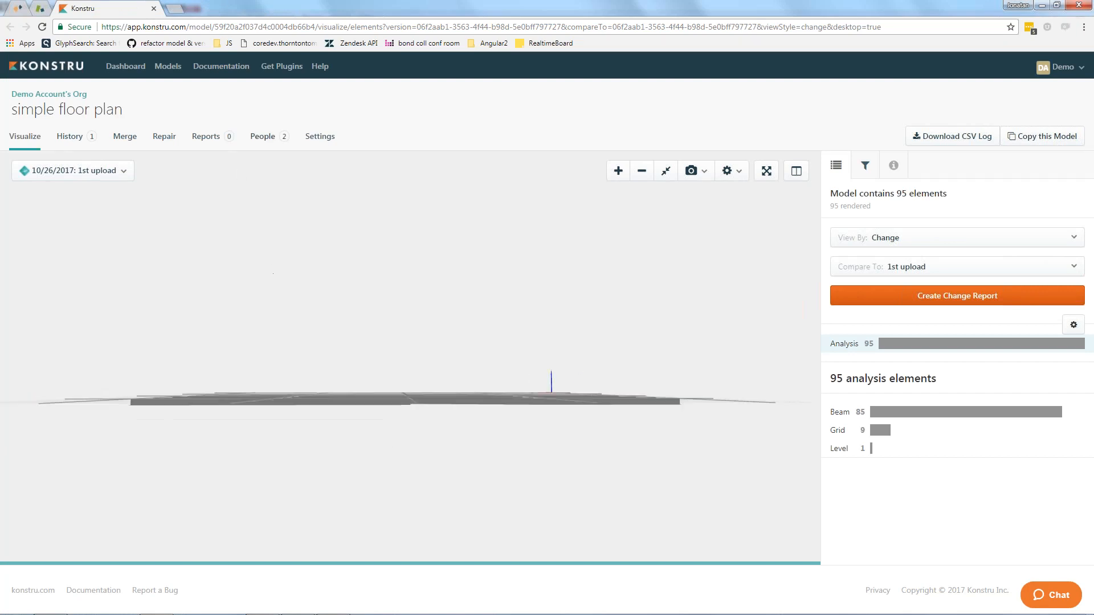
pyautogui.click(767, 171)
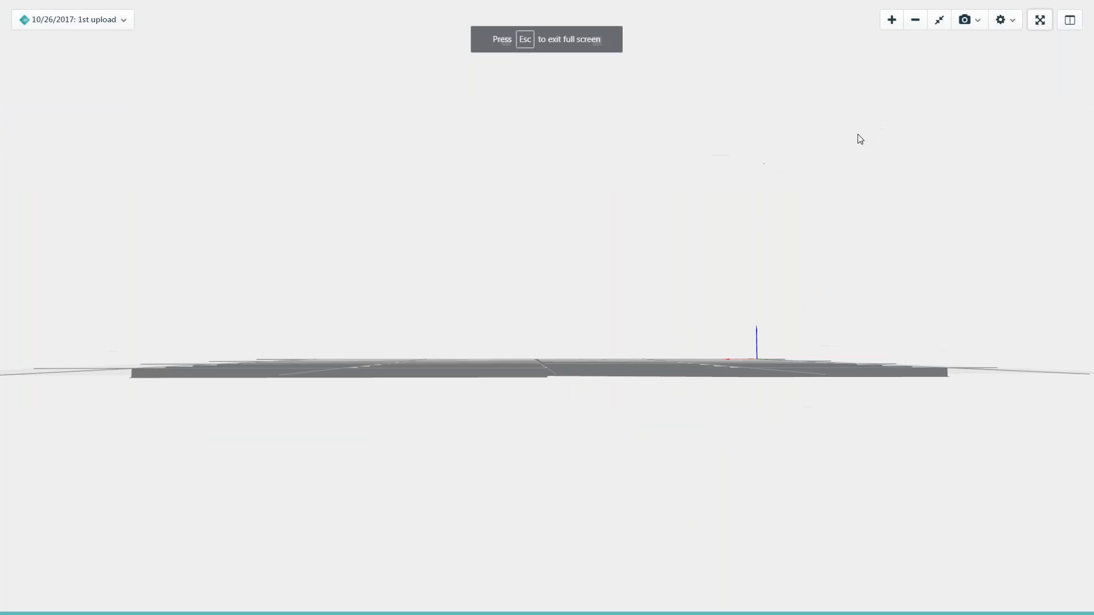
pyautogui.click(1001, 22)
pyautogui.click(1001, 50)
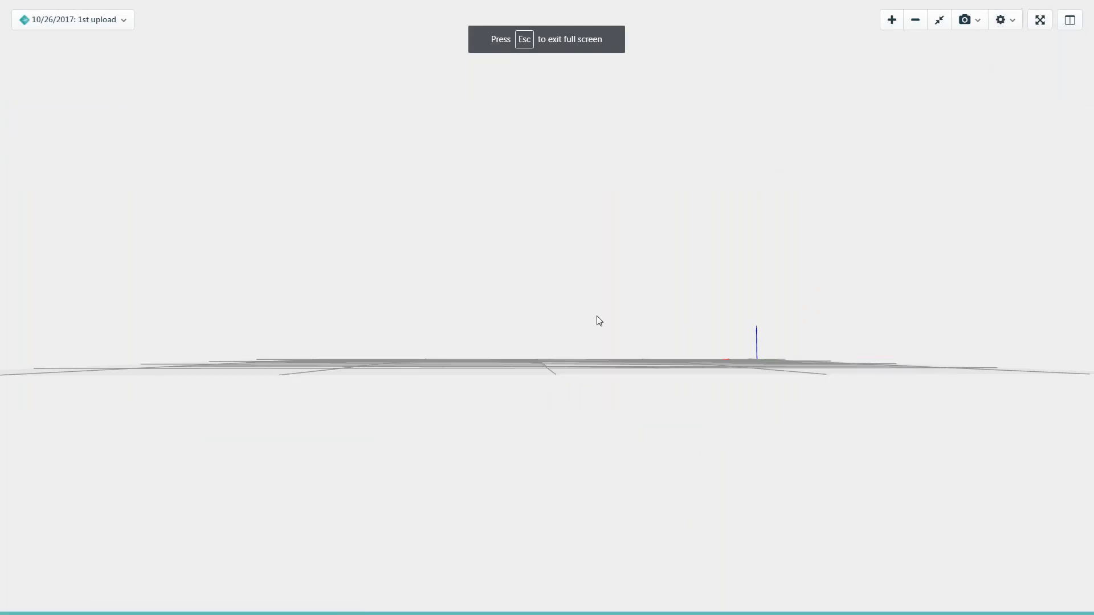
pyautogui.moveTo(574, 318); pyautogui.dragTo(614, 497)
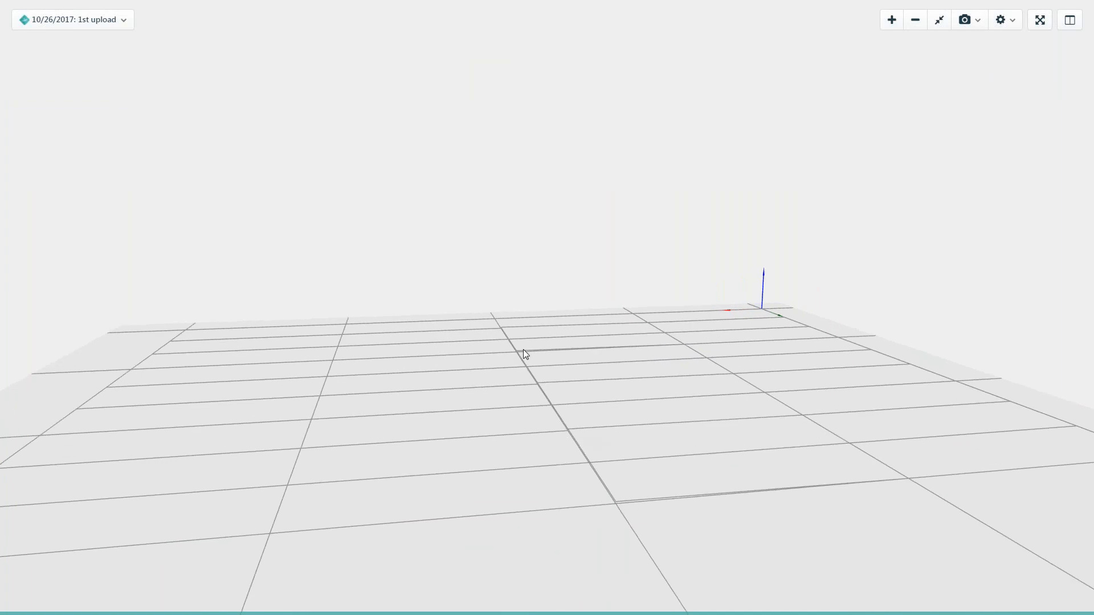
pyautogui.scroll(-5, 523, 349)
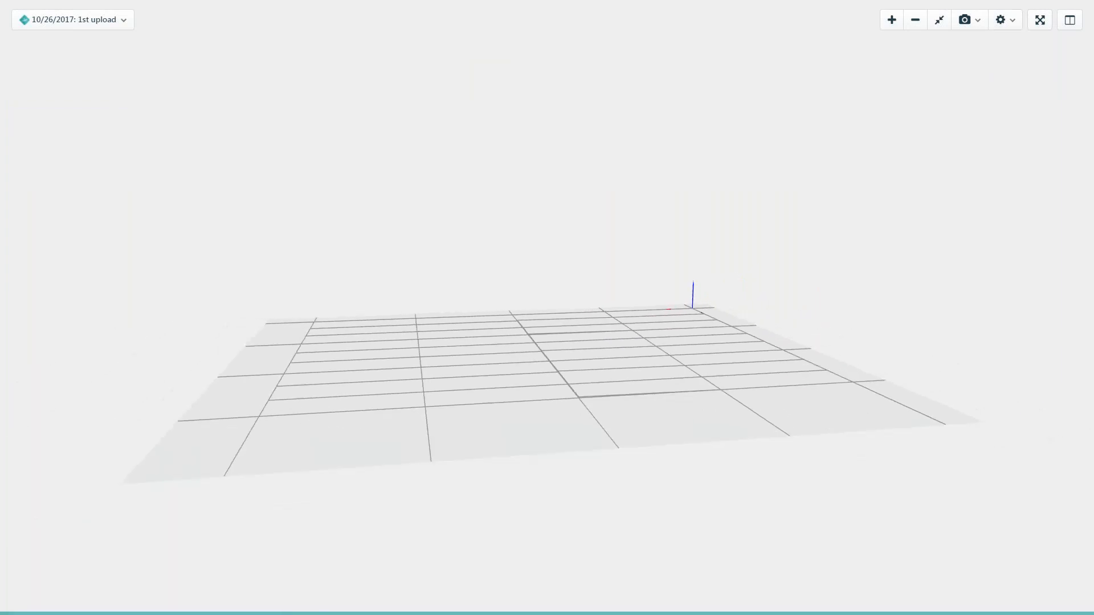
# Restore the solid member display and leave full screen.
pyautogui.click(1001, 22)
pyautogui.click(1006, 50)
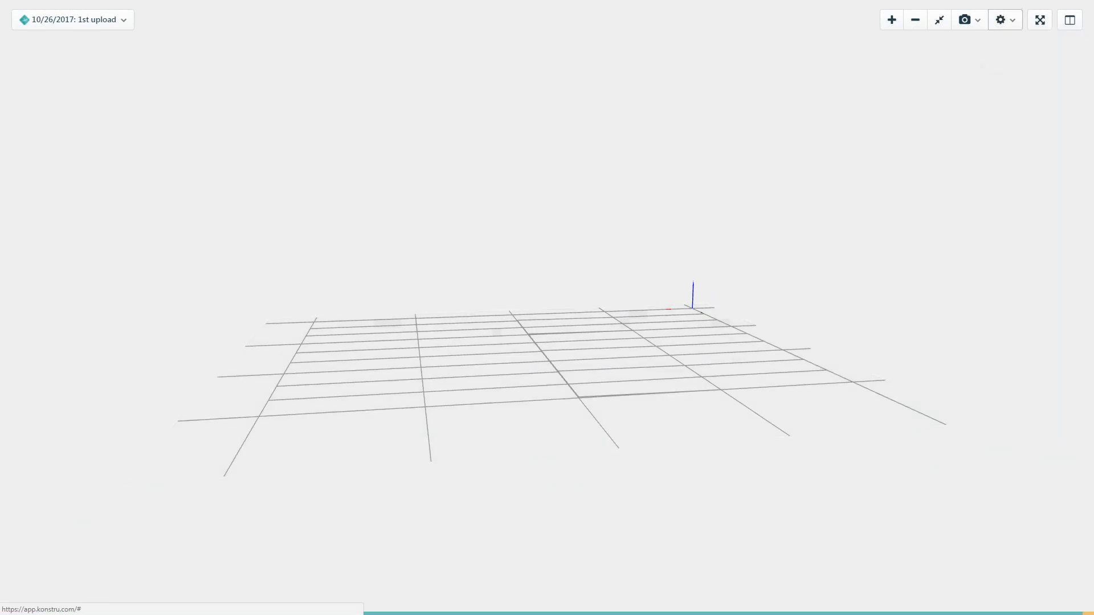
pyautogui.click(1040, 19)
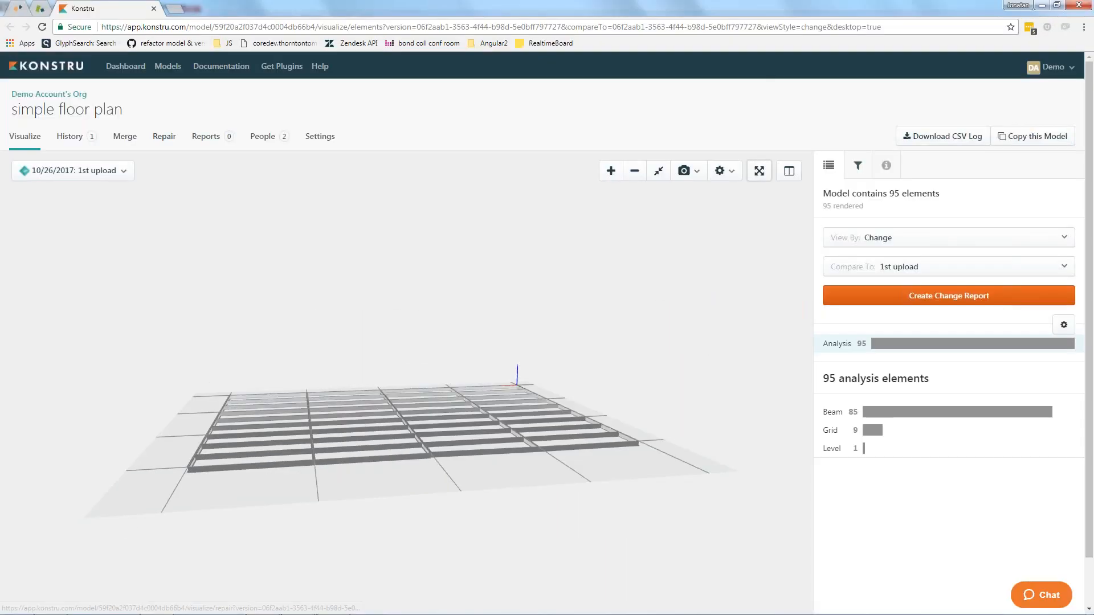
# Open the model's Repair view and examine the node connectivity along the middle row by number of connections.
pyautogui.click(162, 137)
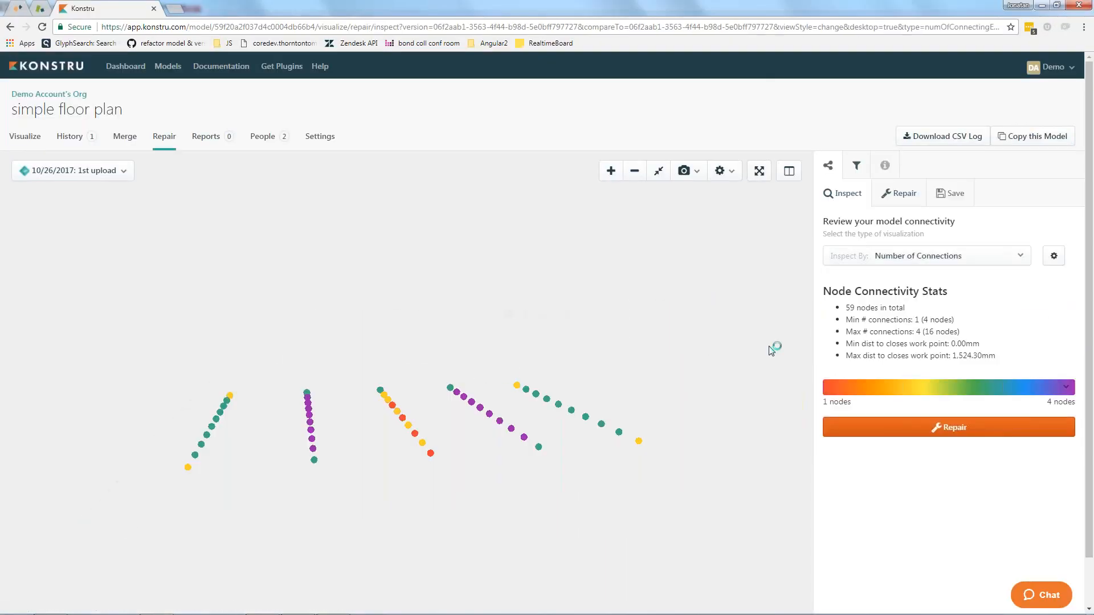
pyautogui.moveTo(416, 395); pyautogui.dragTo(454, 380)
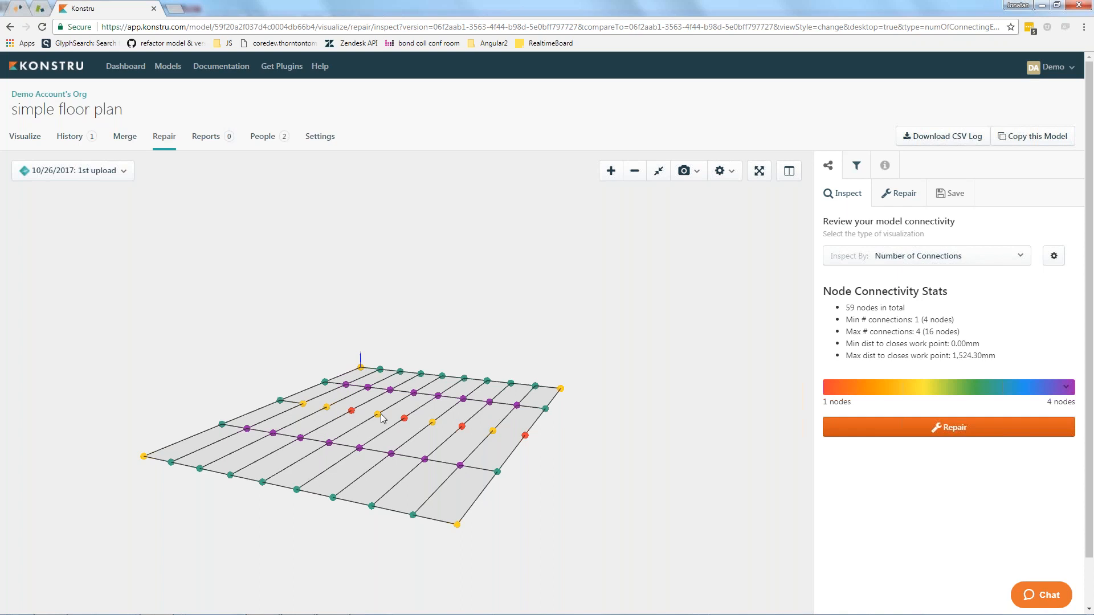
pyautogui.moveTo(469, 435); pyautogui.dragTo(397, 491)
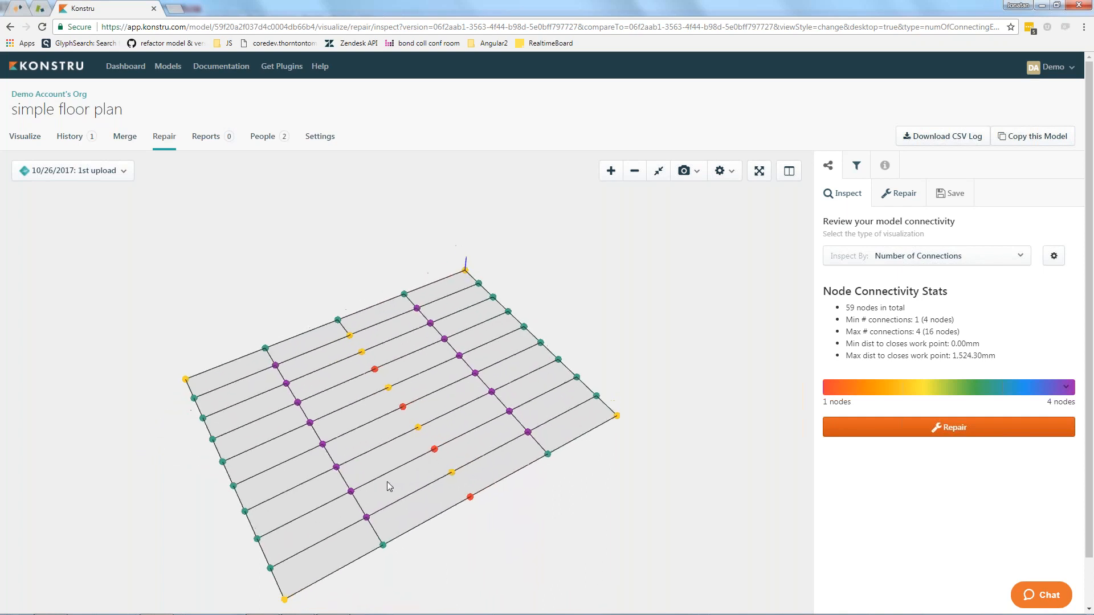
pyautogui.scroll(3, 439, 487)
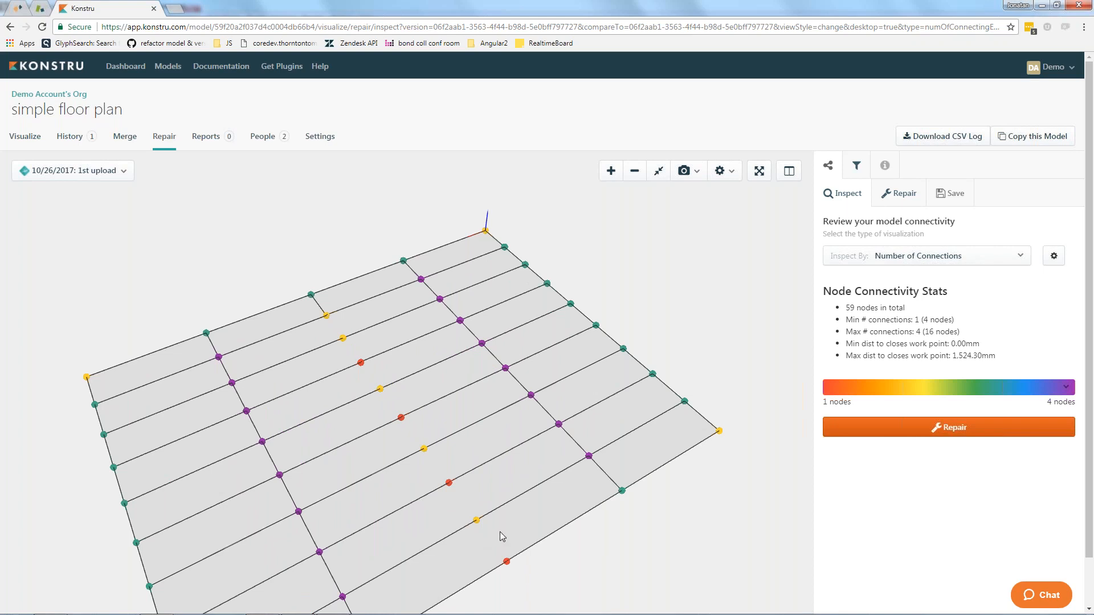
pyautogui.moveTo(464, 478); pyautogui.dragTo(476, 458)
pyautogui.scroll(4, 473, 516)
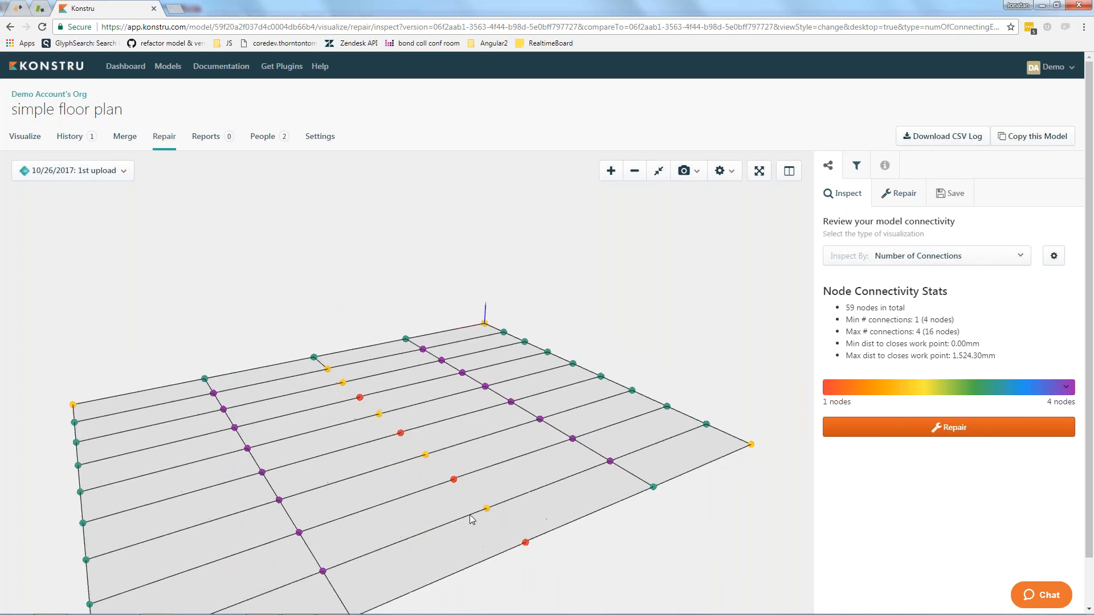
pyautogui.scroll(-4, 501, 546)
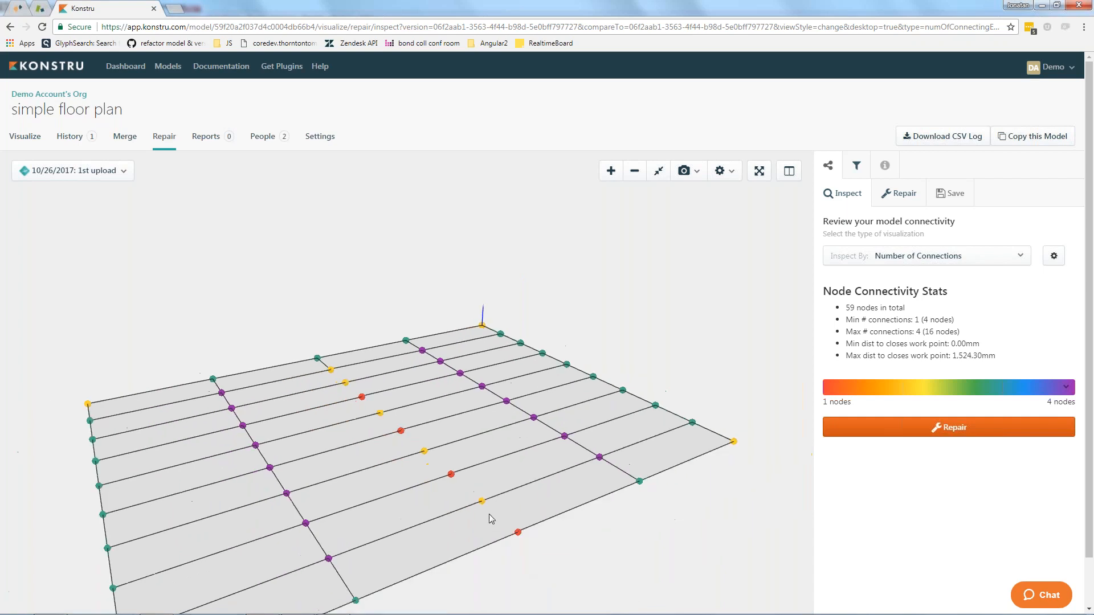
pyautogui.moveTo(490, 516); pyautogui.dragTo(403, 494)
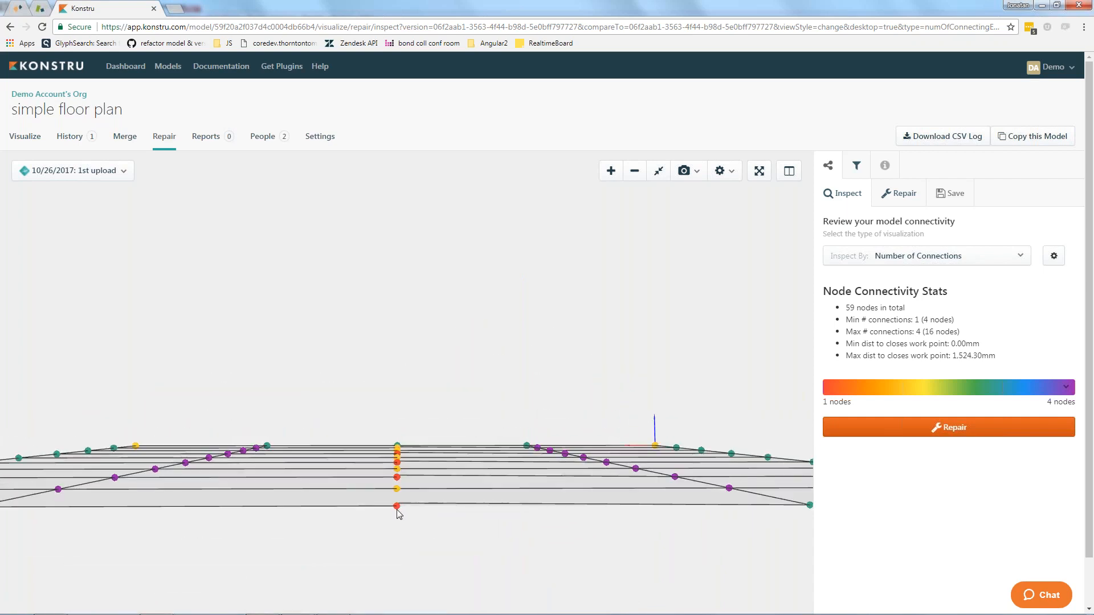
pyautogui.scroll(-3, 396, 520)
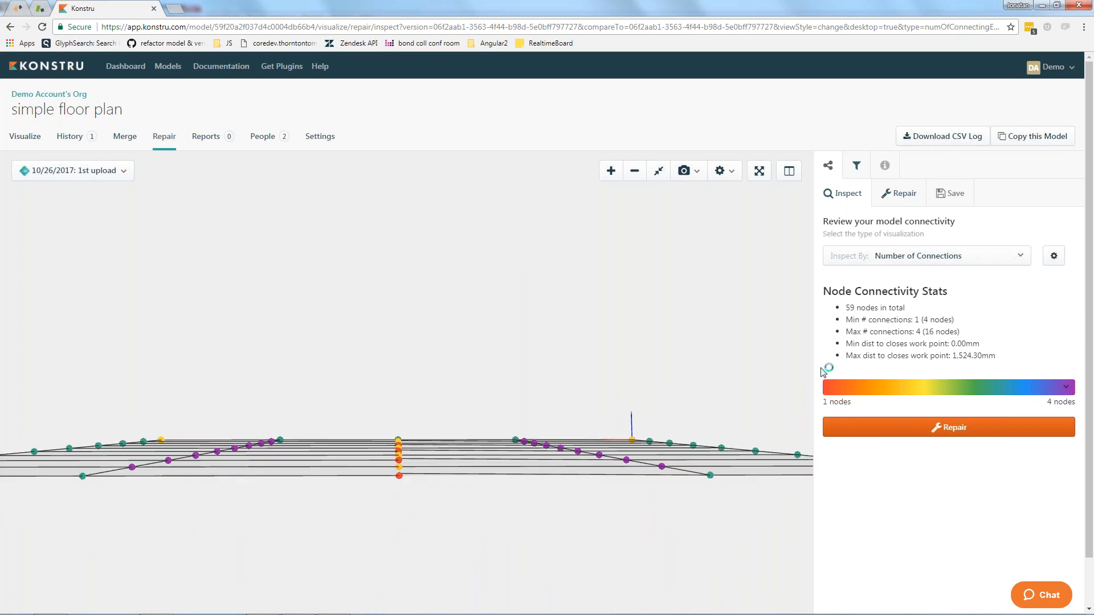
# Set the connectivity repair to only project lines to the closest level, with a tolerance of 300 mm.
pyautogui.click(902, 195)
pyautogui.click(843, 266)
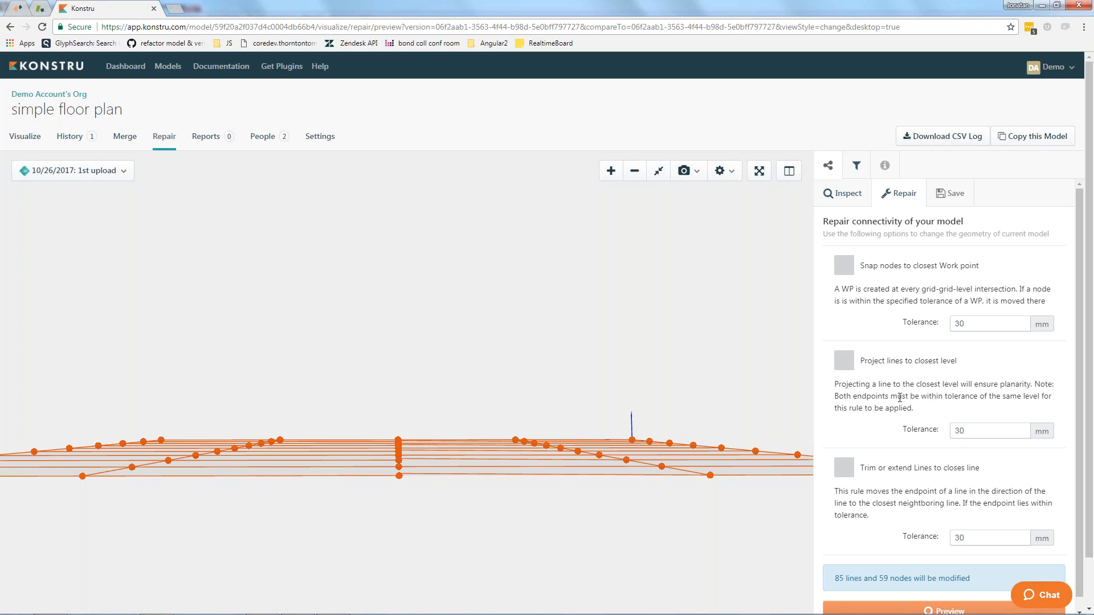
pyautogui.click(844, 368)
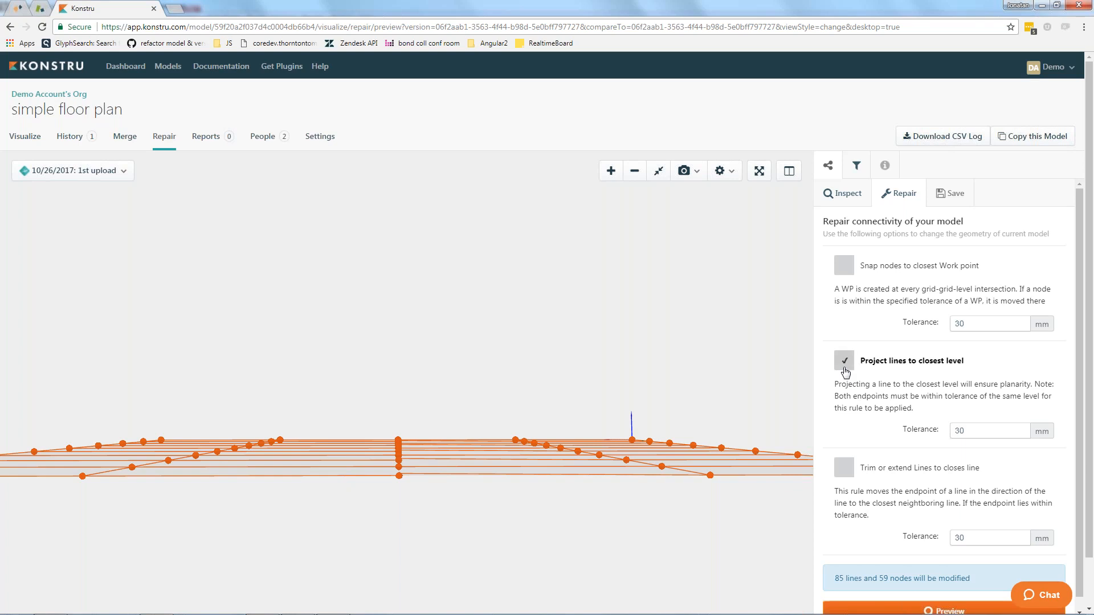
pyautogui.moveTo(970, 431); pyautogui.dragTo(904, 432)
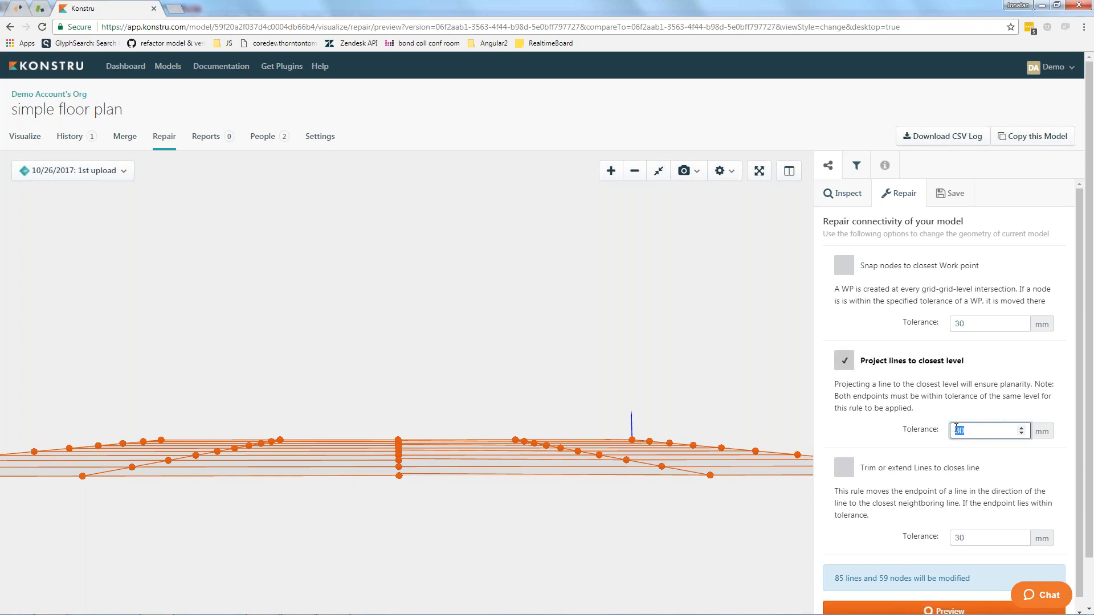
pyautogui.write('300')
pyautogui.scroll(-1, 1083, 536)
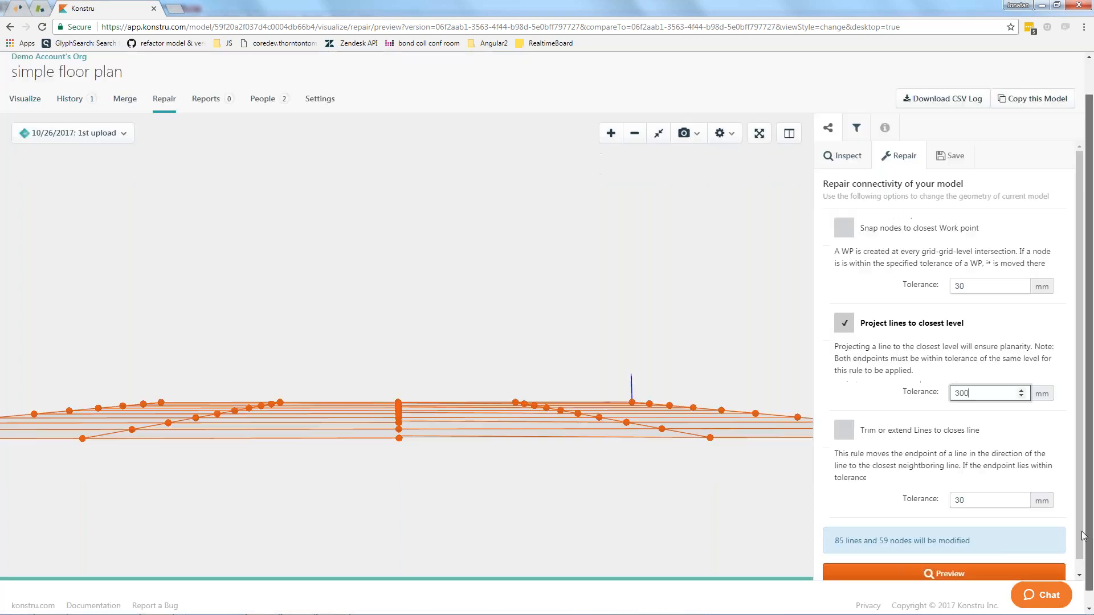
# Preview the connectivity repair, check the resulting nodes across the whole framing, and save it as a new model version.
pyautogui.click(944, 572)
pyautogui.moveTo(395, 456); pyautogui.dragTo(456, 480)
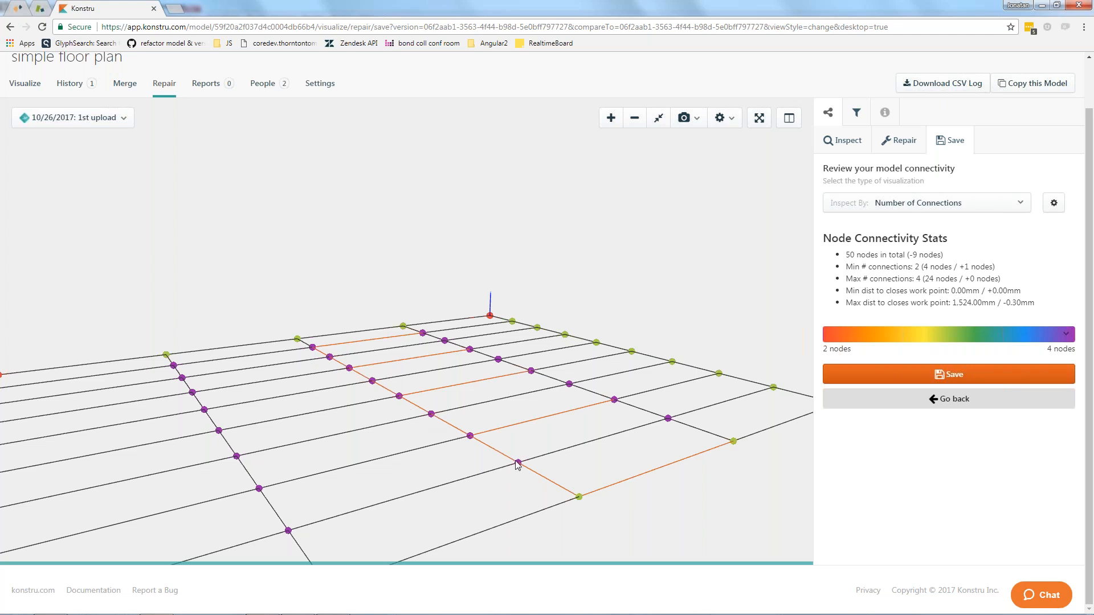
pyautogui.scroll(-1, 510, 442)
pyautogui.scroll(-2, 508, 440)
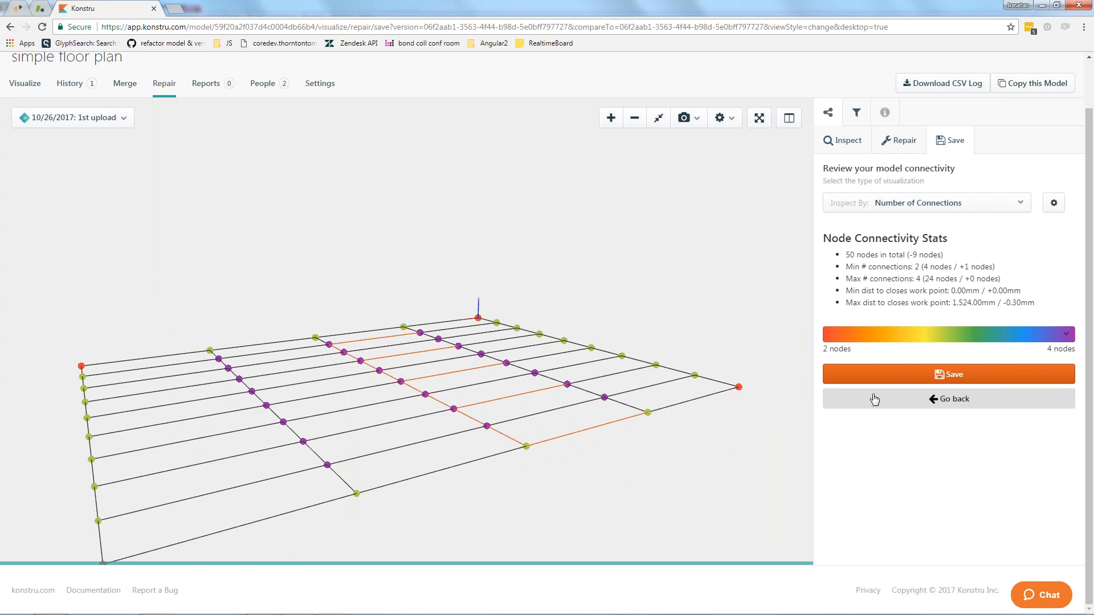
pyautogui.click(949, 375)
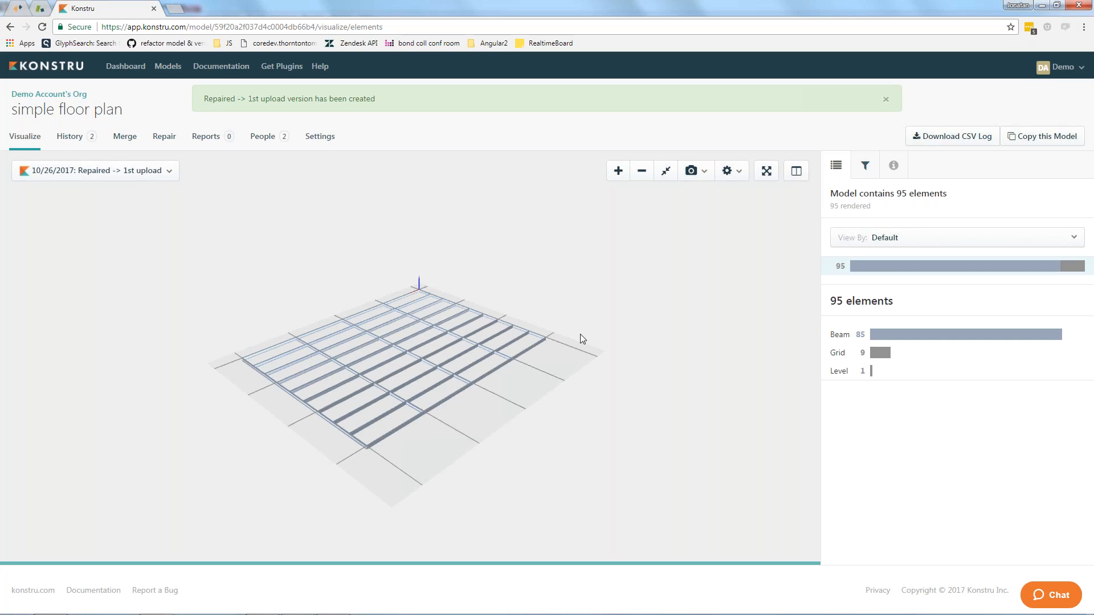
# Open the repair options for the repaired version and examine its nodes alongside the snap, project and trim/extend rules.
pyautogui.click(163, 139)
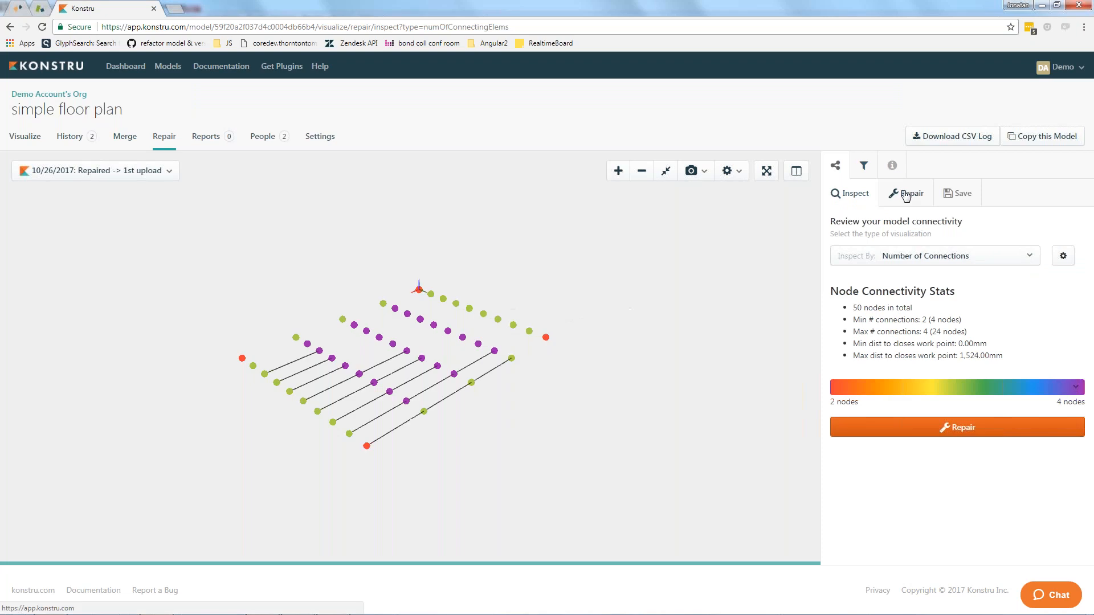
pyautogui.click(905, 196)
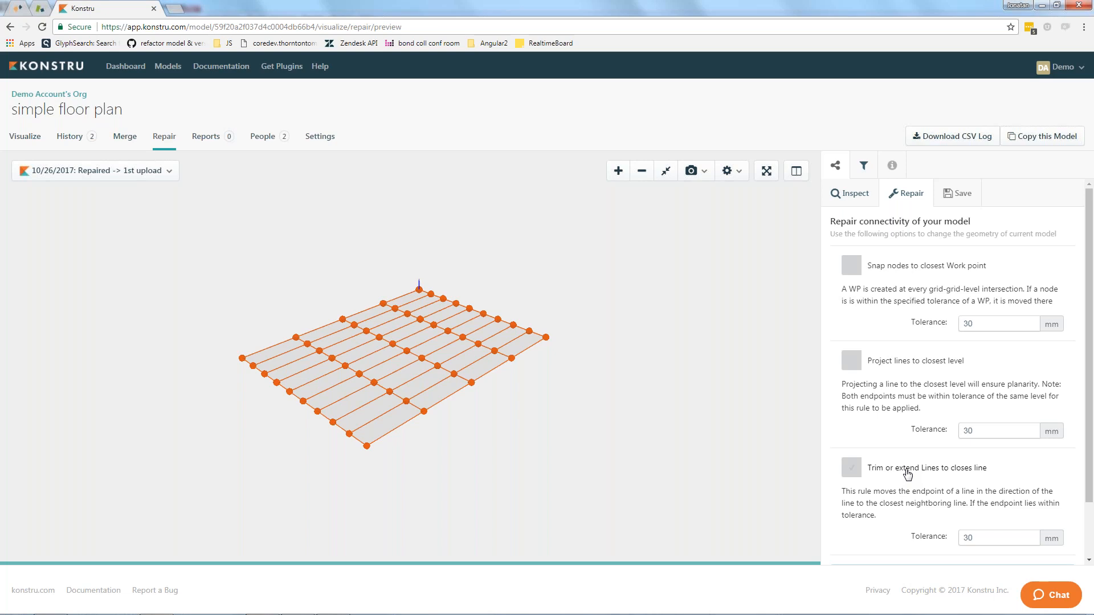
pyautogui.scroll(5, 529, 469)
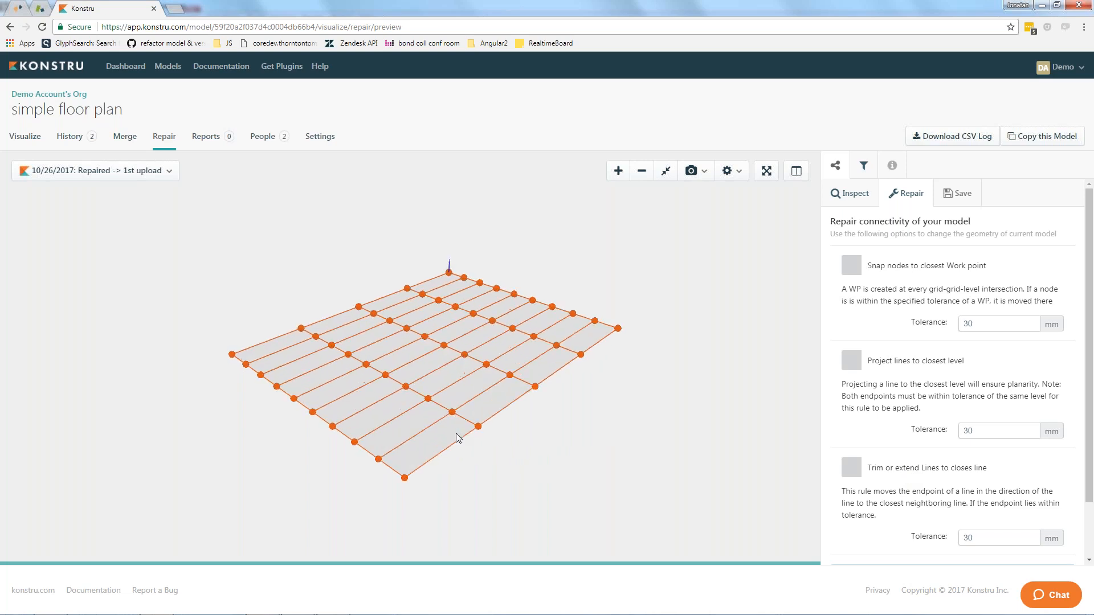
pyautogui.moveTo(456, 435); pyautogui.dragTo(518, 452)
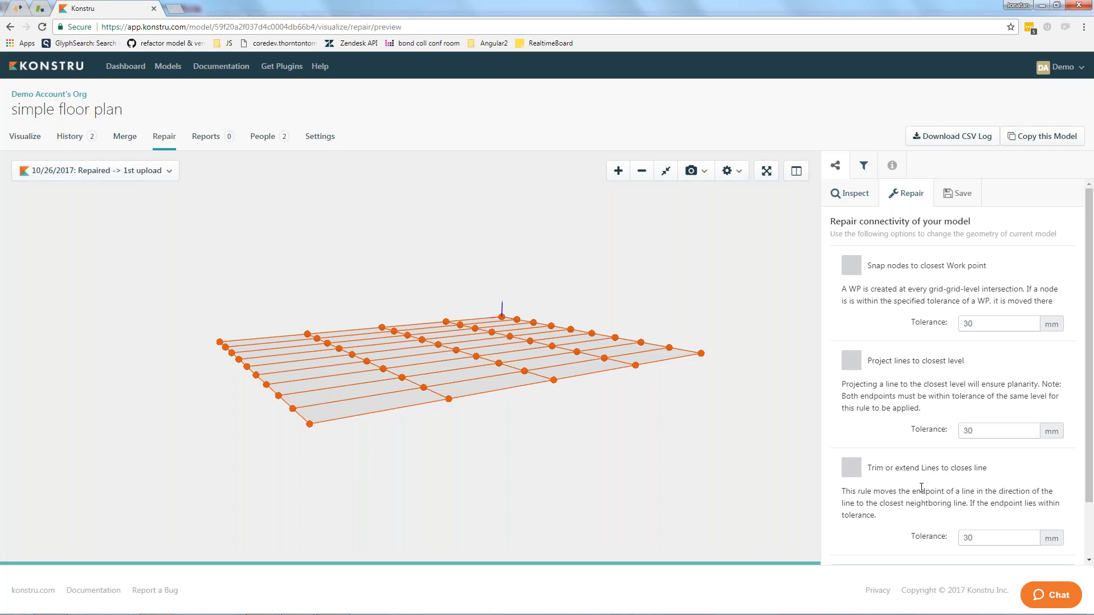
pyautogui.scroll(1, 437, 450)
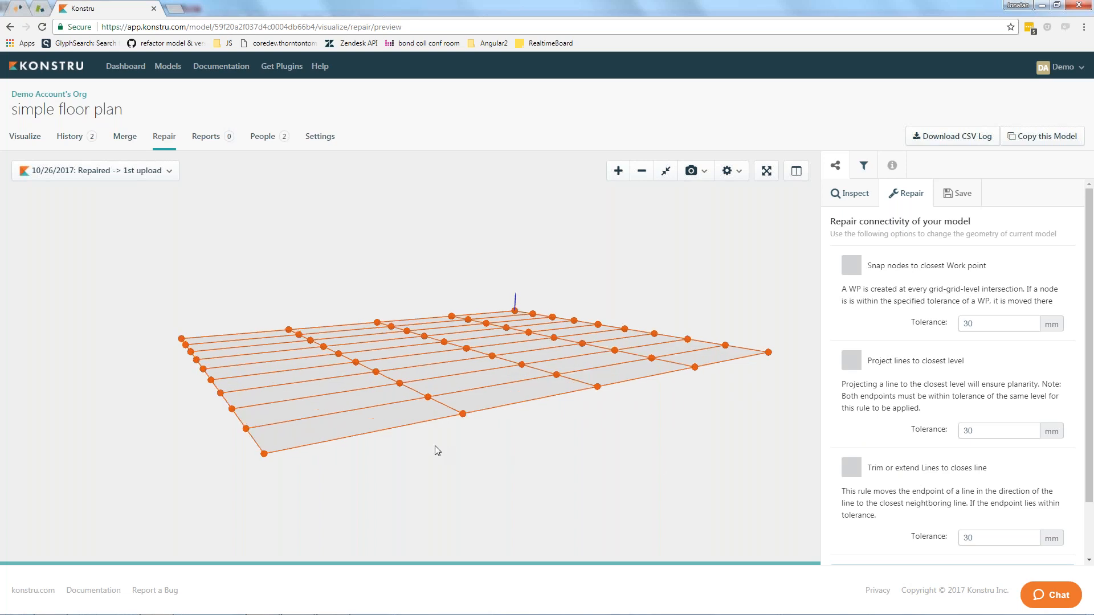
pyautogui.scroll(5, 435, 446)
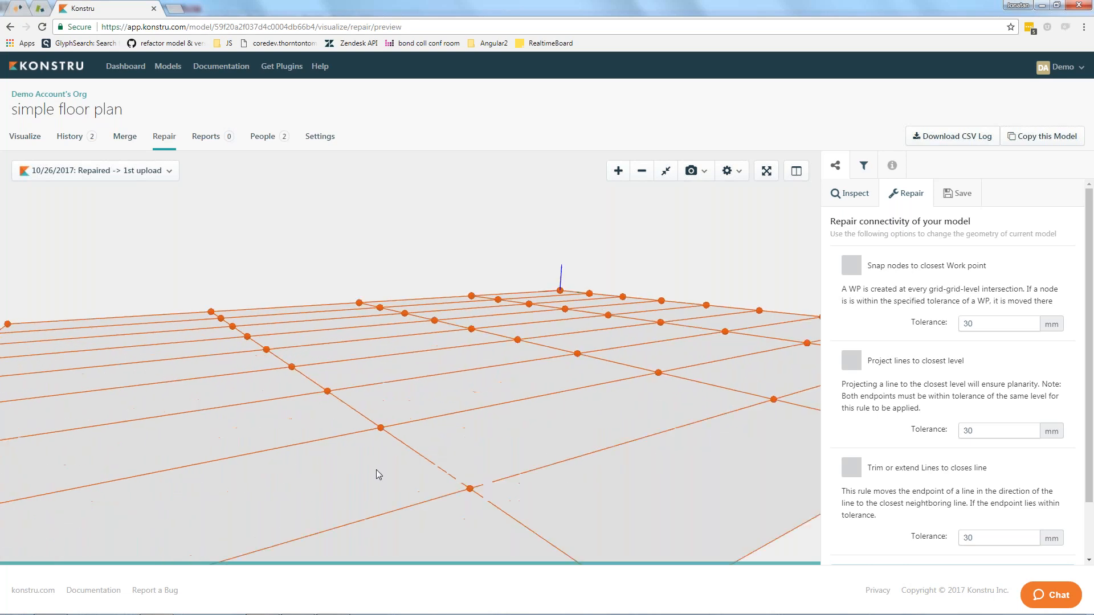
pyautogui.scroll(-3, 341, 473)
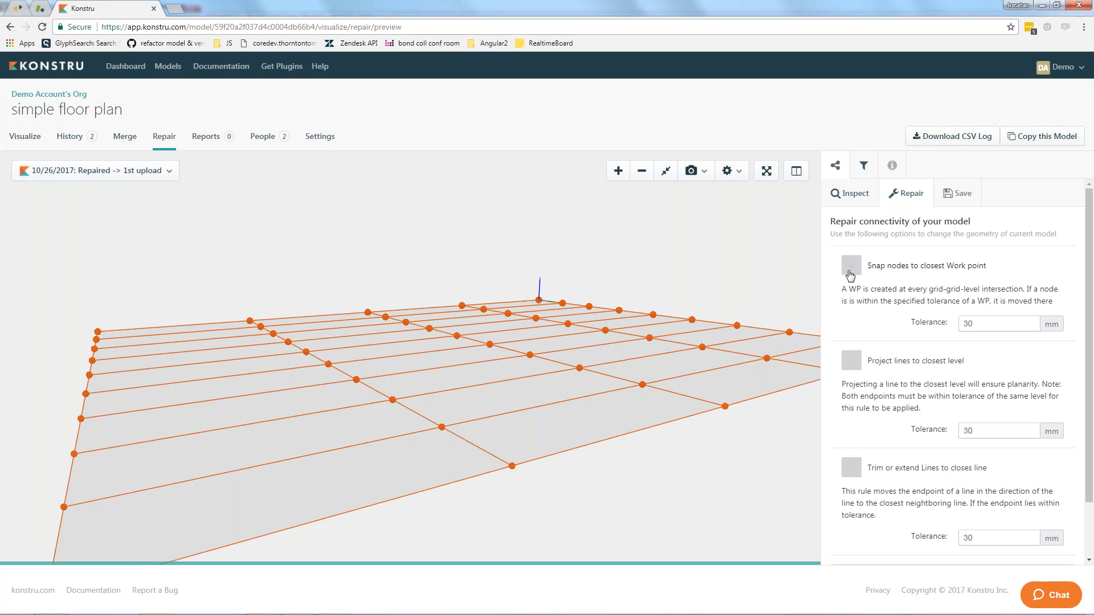
pyautogui.scroll(-2, 887, 331)
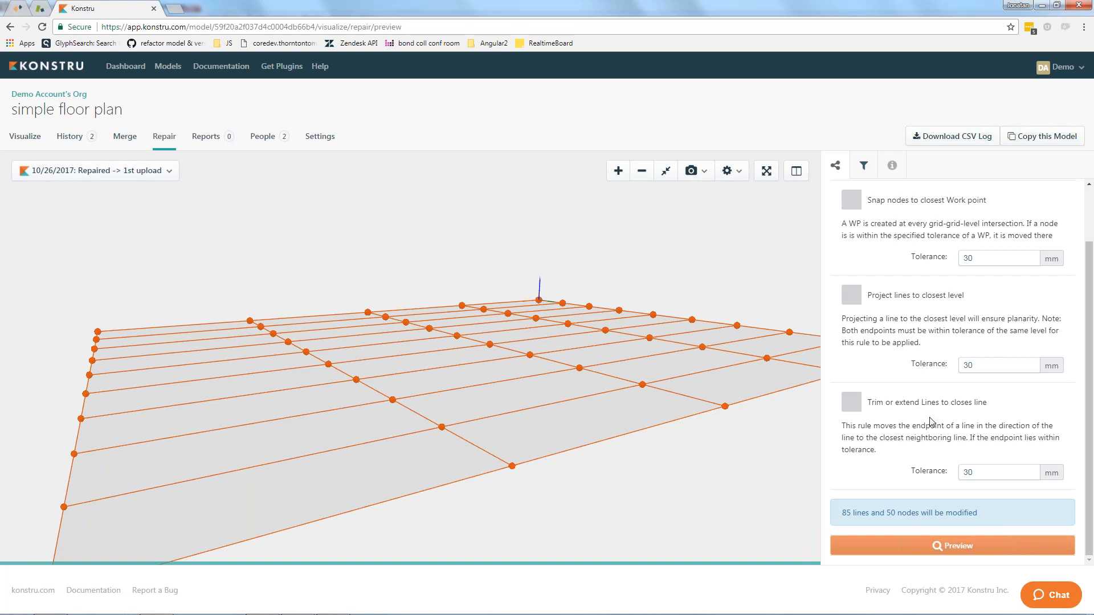
pyautogui.click(952, 295)
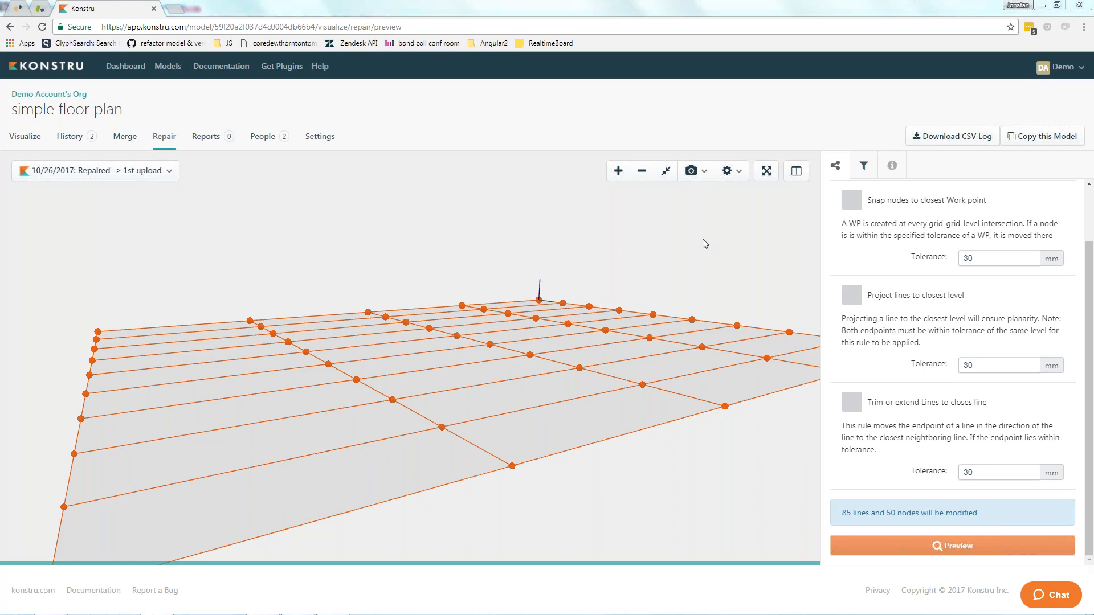
# Review the model's version history and open the repaired version for viewing.
pyautogui.click(71, 136)
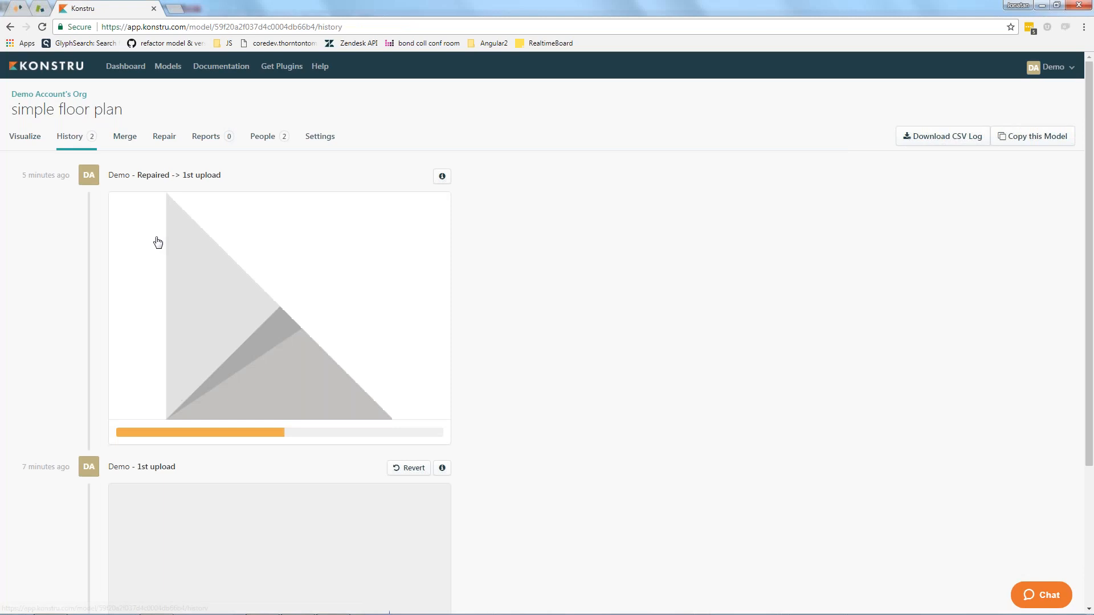
pyautogui.scroll(-3, 217, 207)
pyautogui.scroll(2, 218, 210)
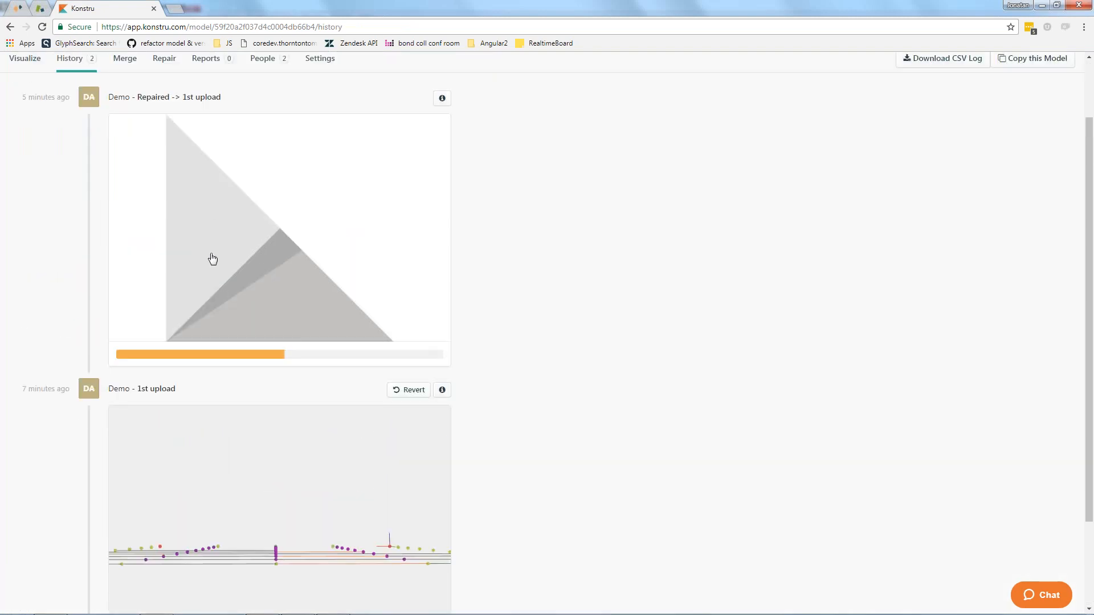
pyautogui.scroll(-2, 198, 337)
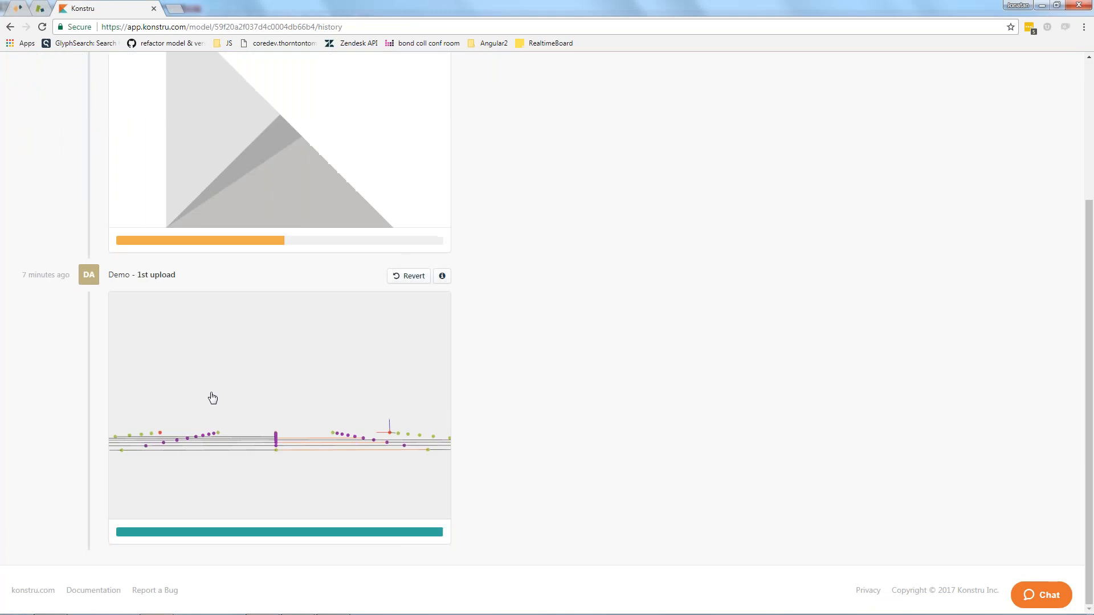
pyautogui.scroll(1, 228, 405)
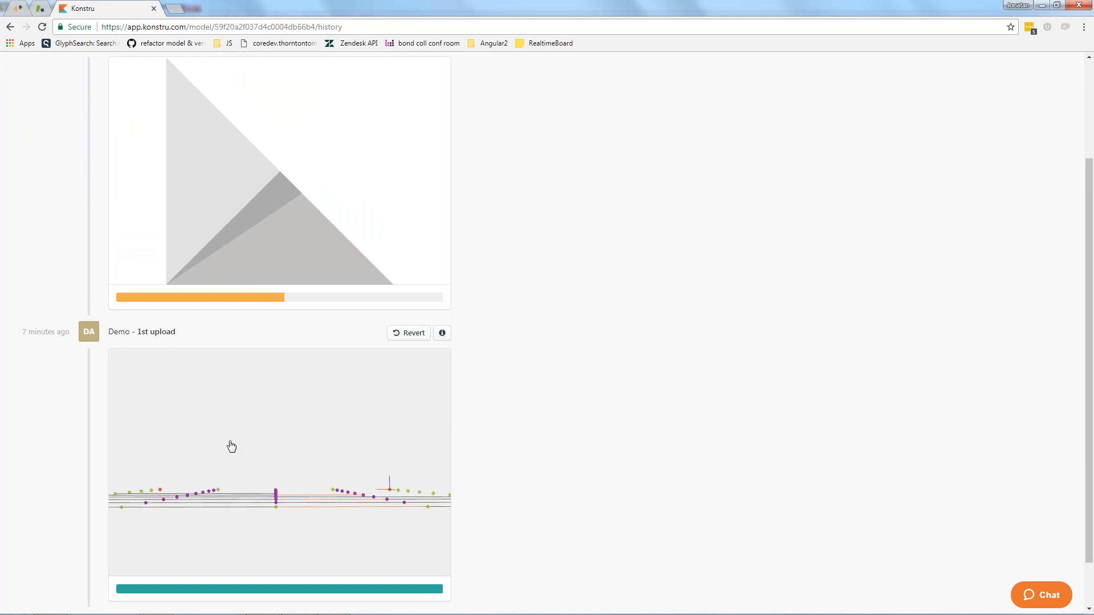
pyautogui.scroll(2, 230, 446)
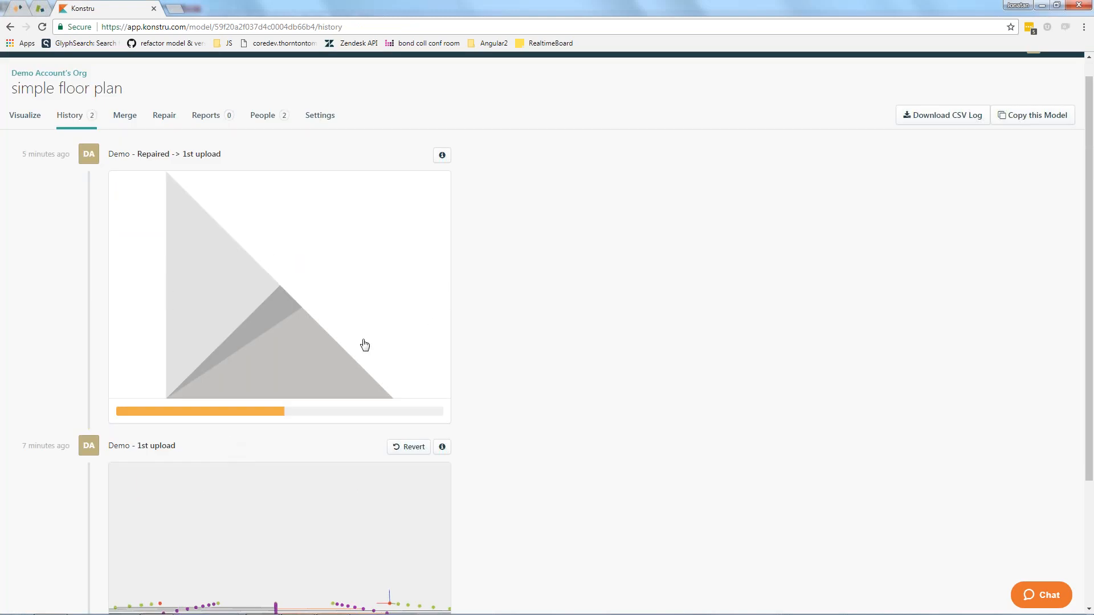
pyautogui.click(278, 280)
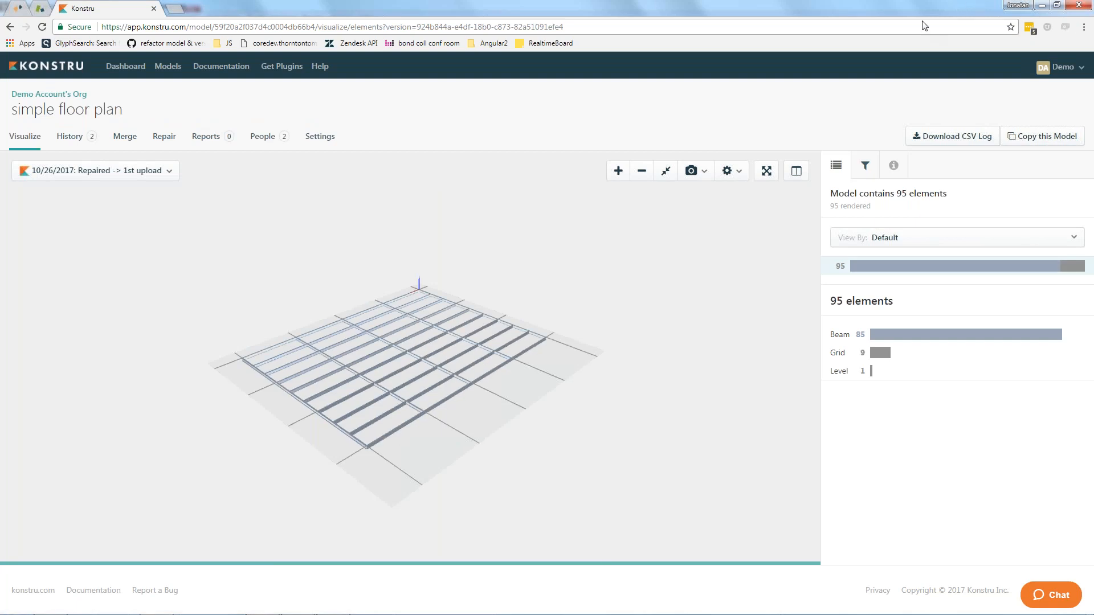
# Copy the repaired model as a new model named Analysis Model.
pyautogui.click(1041, 137)
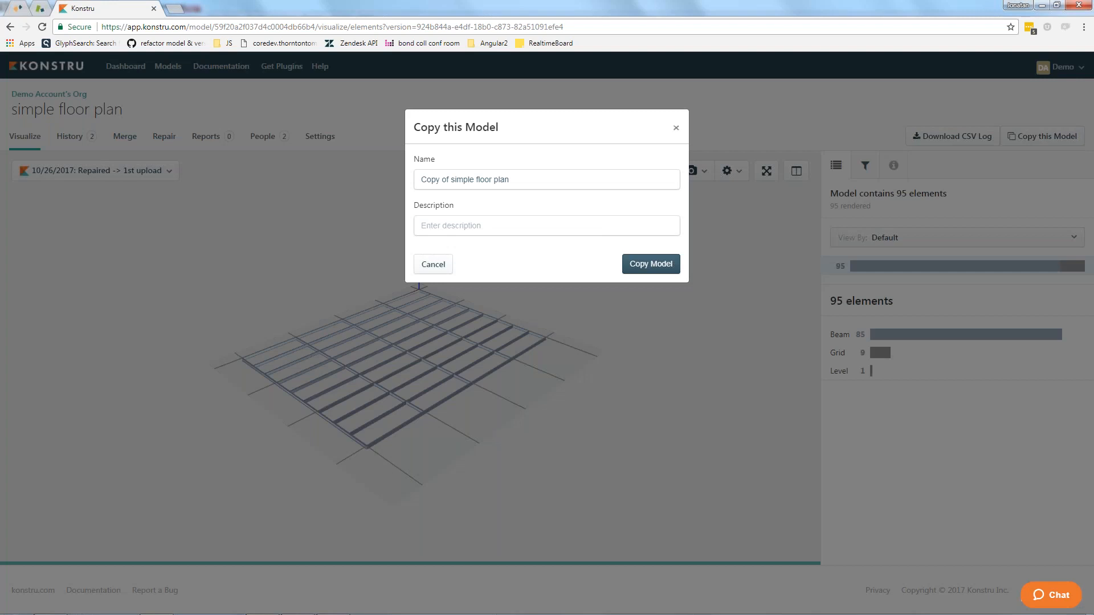
pyautogui.write('A')
pyautogui.write('nalyt')
pyautogui.press('BackSpace')
pyautogui.write('sis Model')
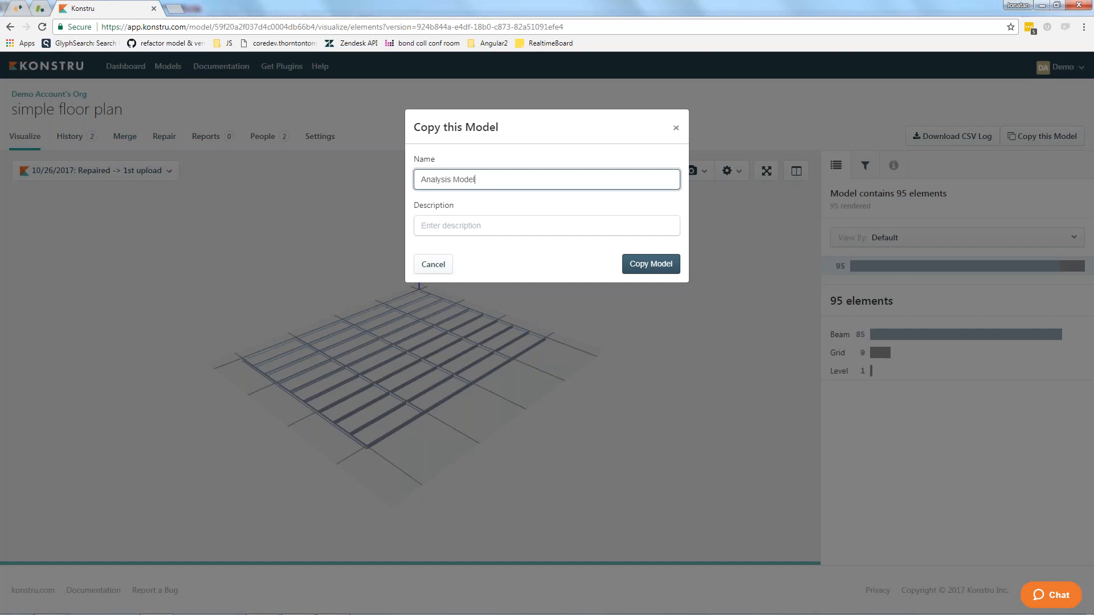
pyautogui.click(661, 266)
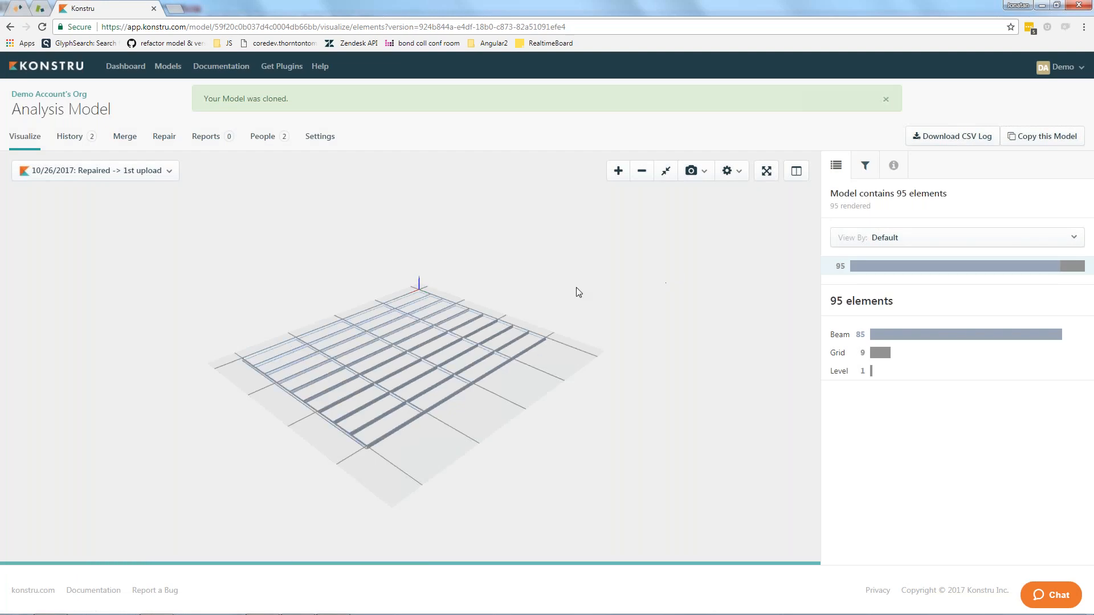
# Browse the full model list, the my 18 months project organization and the models in Demo Account's Org.
pyautogui.click(160, 68)
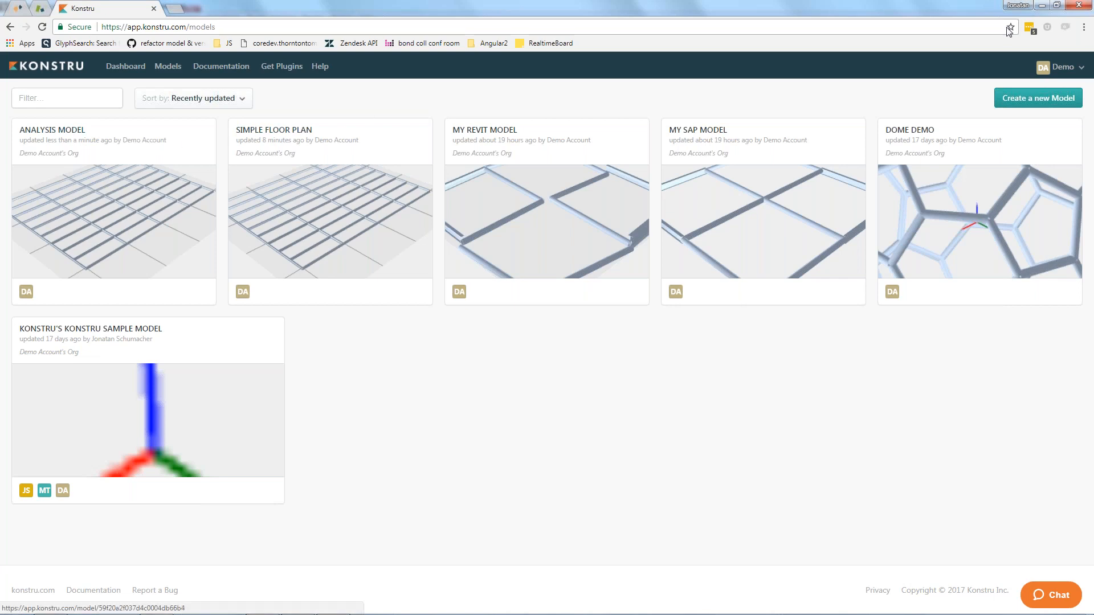
pyautogui.click(1063, 67)
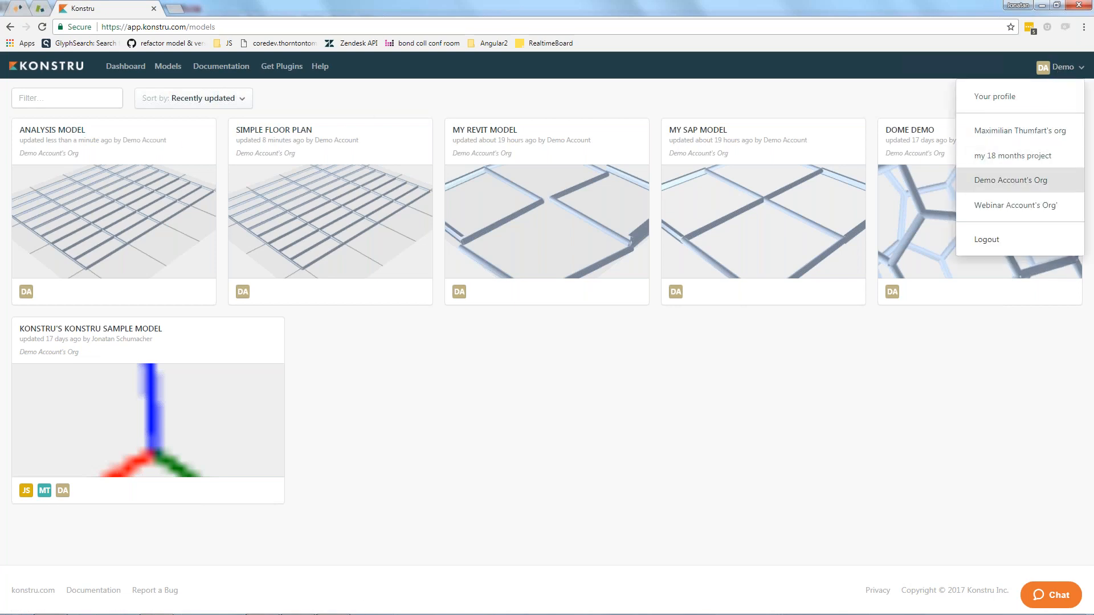
pyautogui.click(1003, 156)
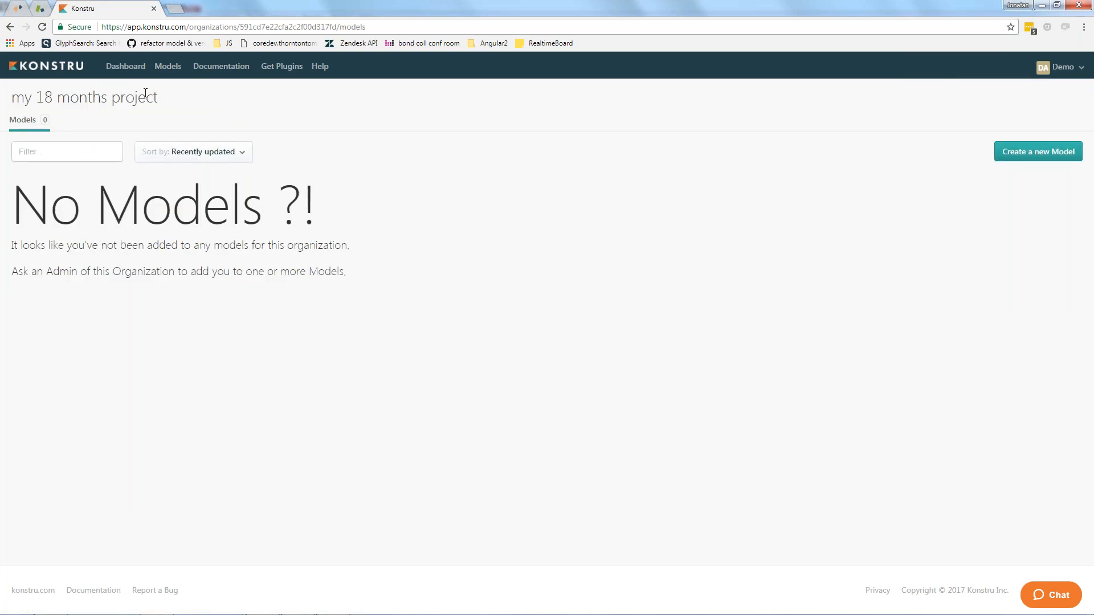
pyautogui.click(1059, 67)
pyautogui.click(963, 180)
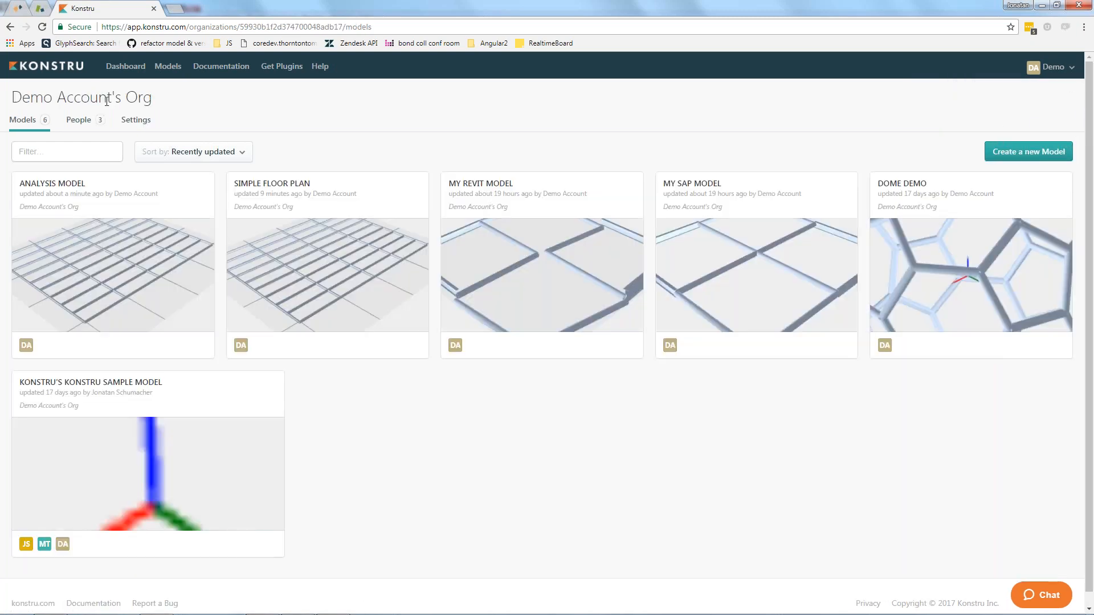
# Open the organization's filter settings and look through the list with Konstru's recommended filters shown.
pyautogui.click(129, 124)
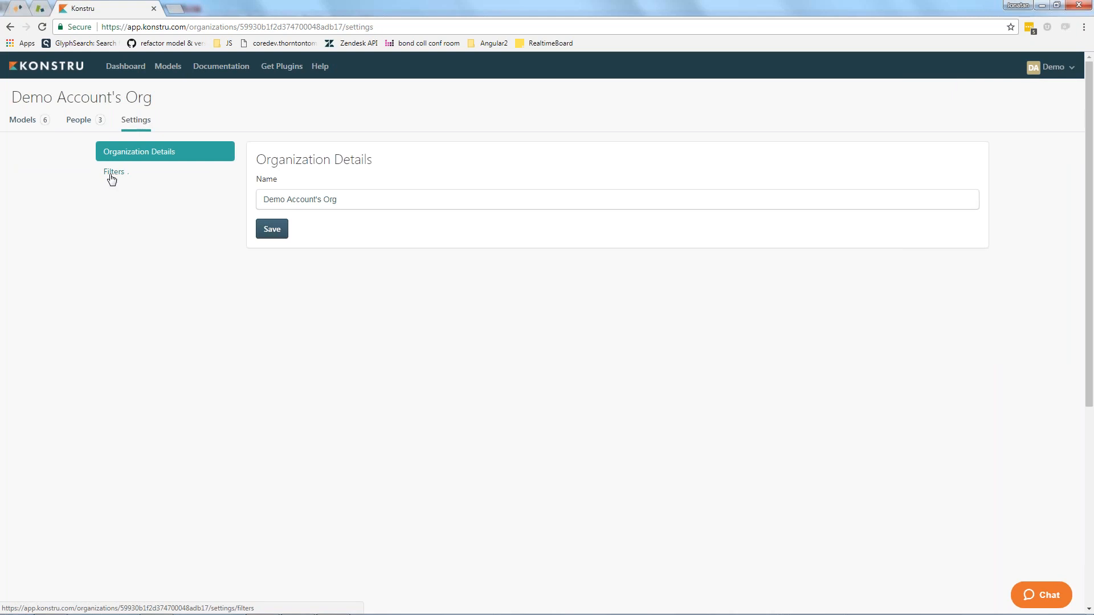
pyautogui.click(110, 176)
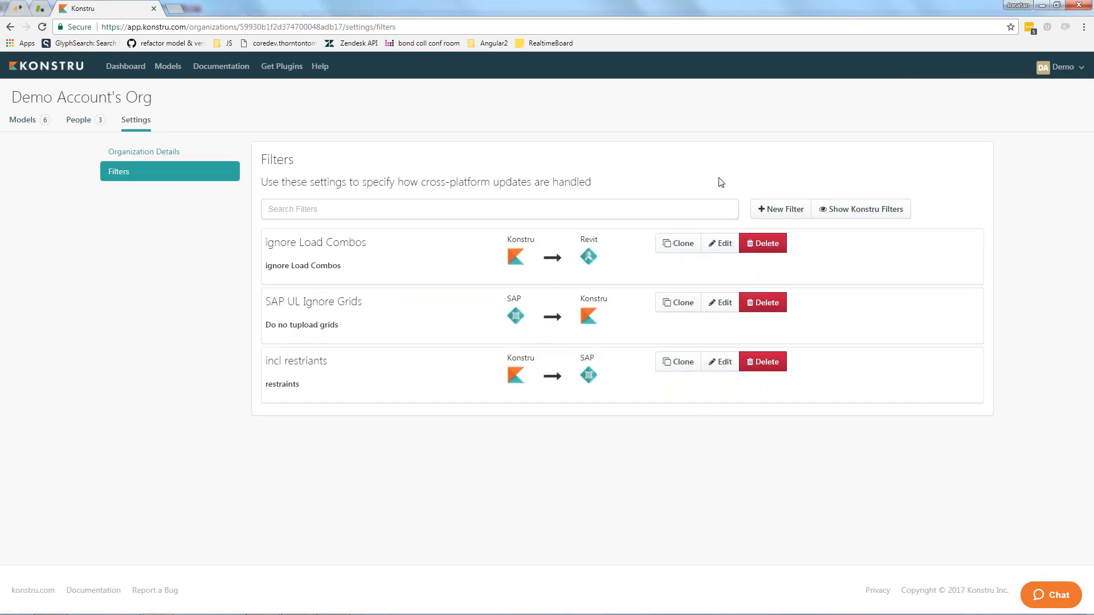
pyautogui.click(825, 210)
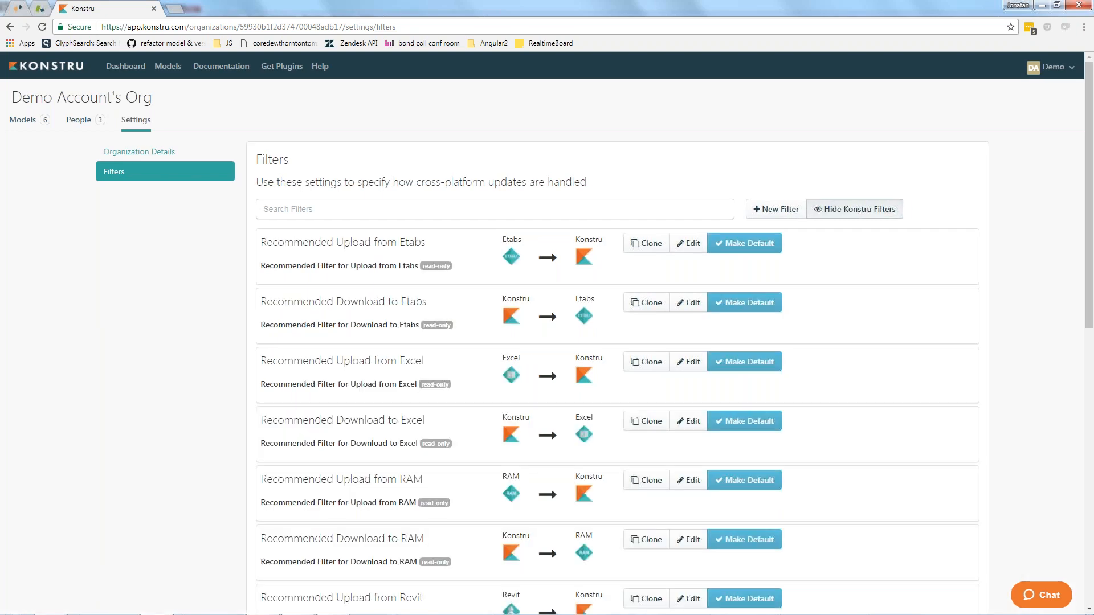
pyautogui.scroll(-1, 360, 403)
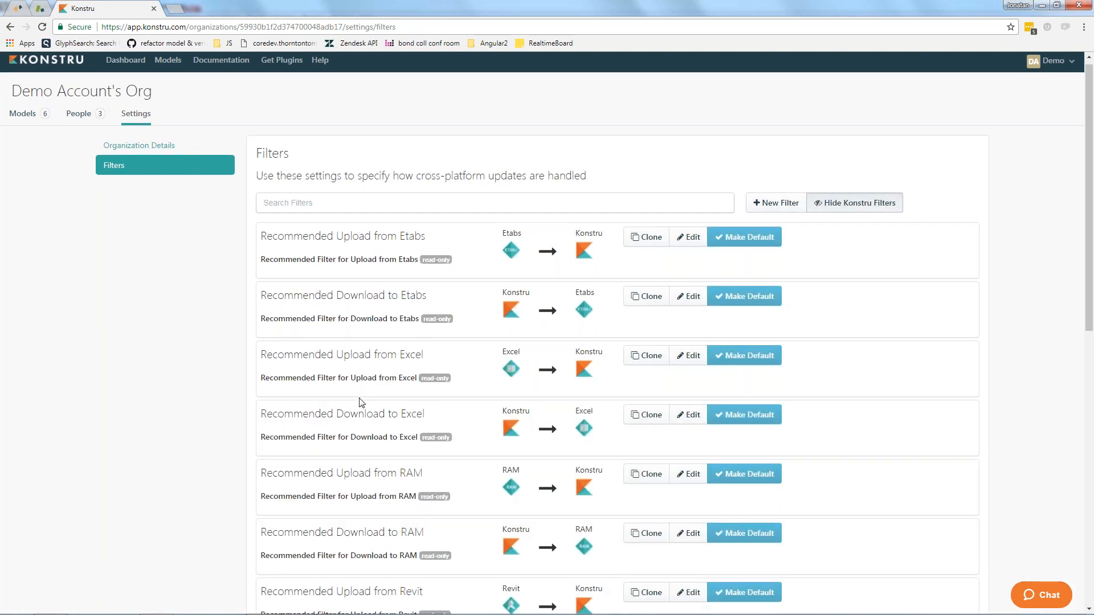
pyautogui.scroll(-2, 360, 402)
pyautogui.scroll(-3, 381, 465)
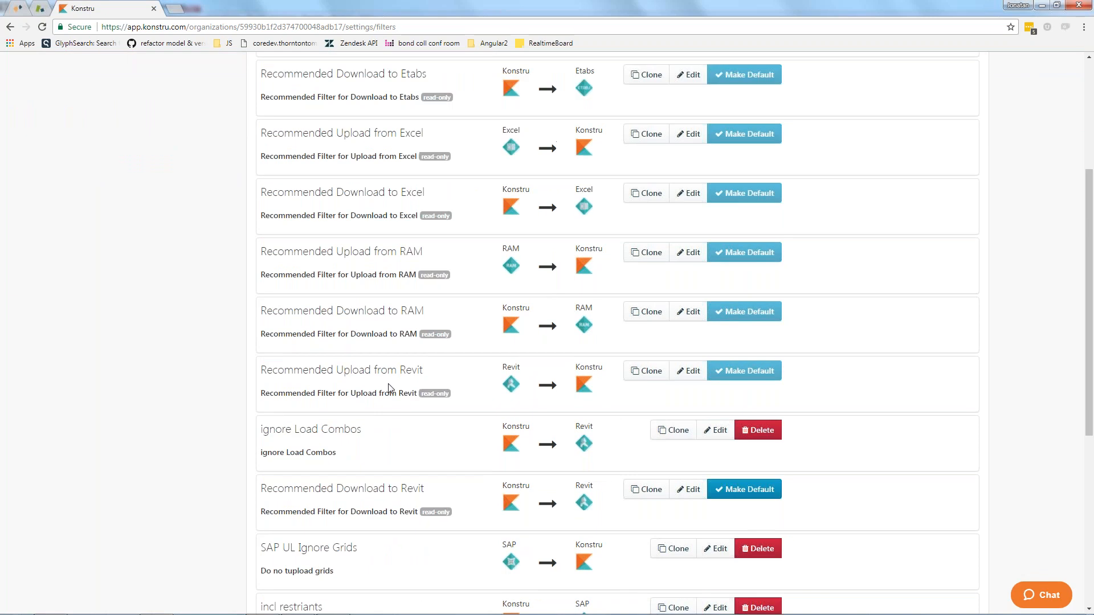
# Inspect the Beam properties in the Recommended Download to Revit filter and close its settings.
pyautogui.click(691, 433)
pyautogui.click(428, 238)
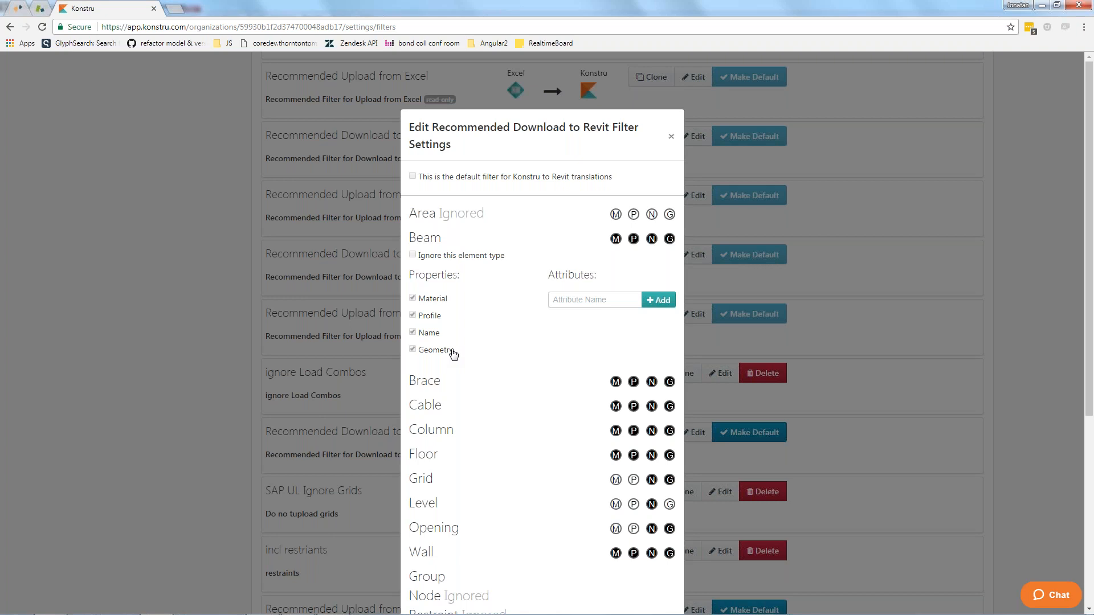
pyautogui.click(673, 137)
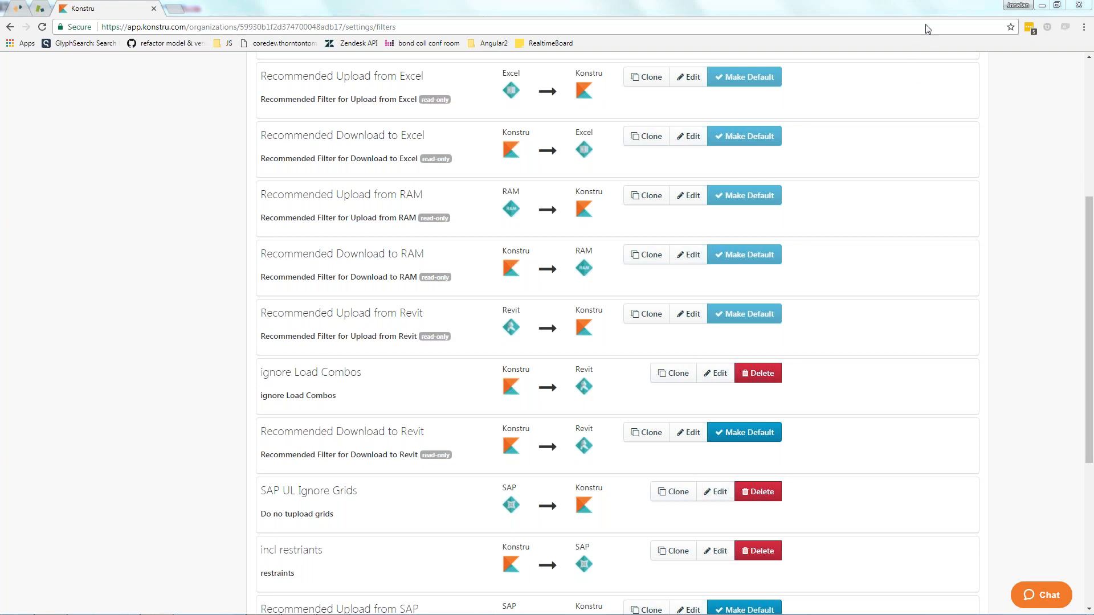
# Return to the organization's models and open the Repair view of the simple floor plan model.
pyautogui.moveTo(1091, 206); pyautogui.dragTo(1089, 69)
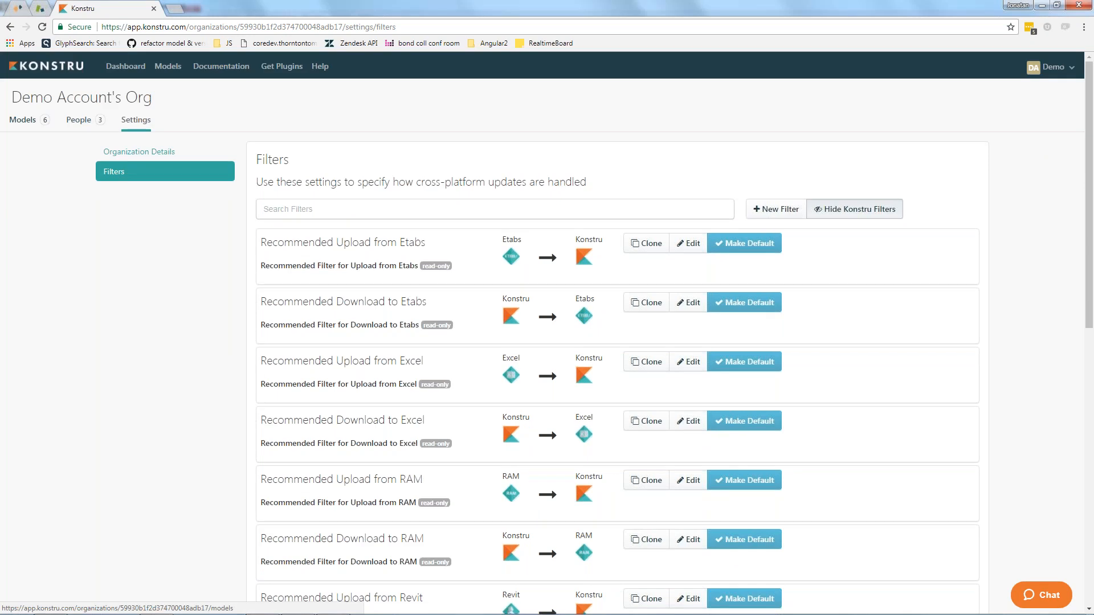
pyautogui.click(28, 121)
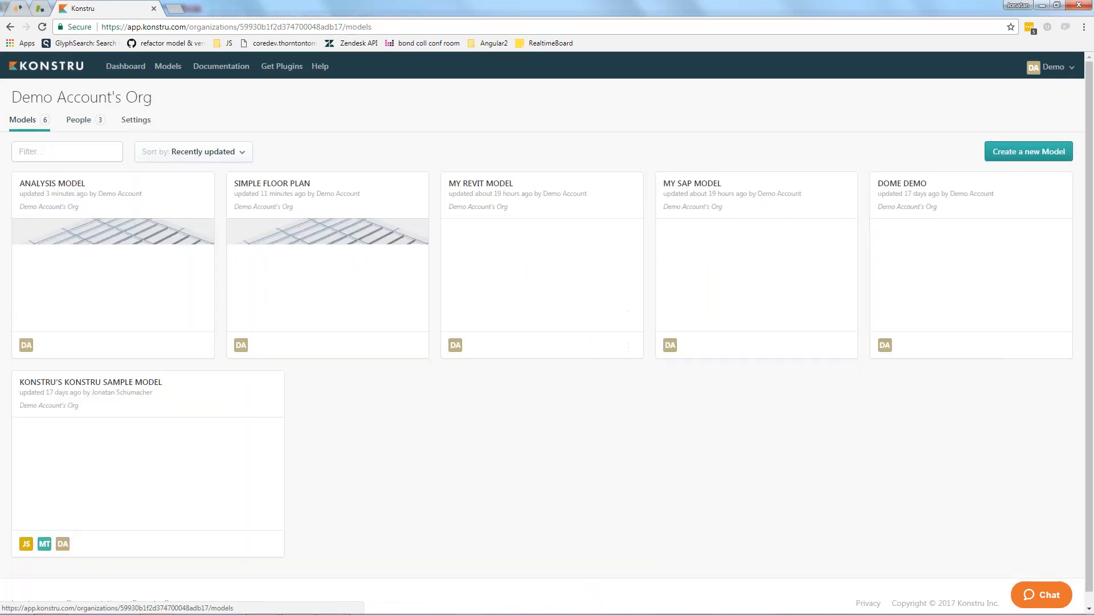
pyautogui.click(245, 205)
pyautogui.click(165, 139)
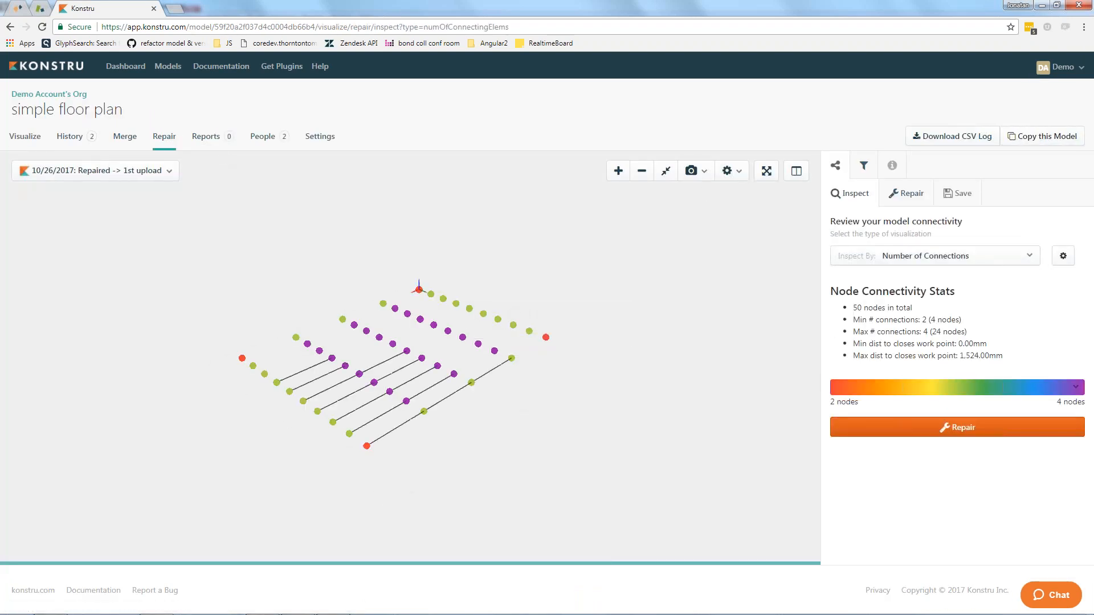
# Open the model's connectivity repair options and review the three repair rules and the summary of lines and nodes affected.
pyautogui.click(957, 428)
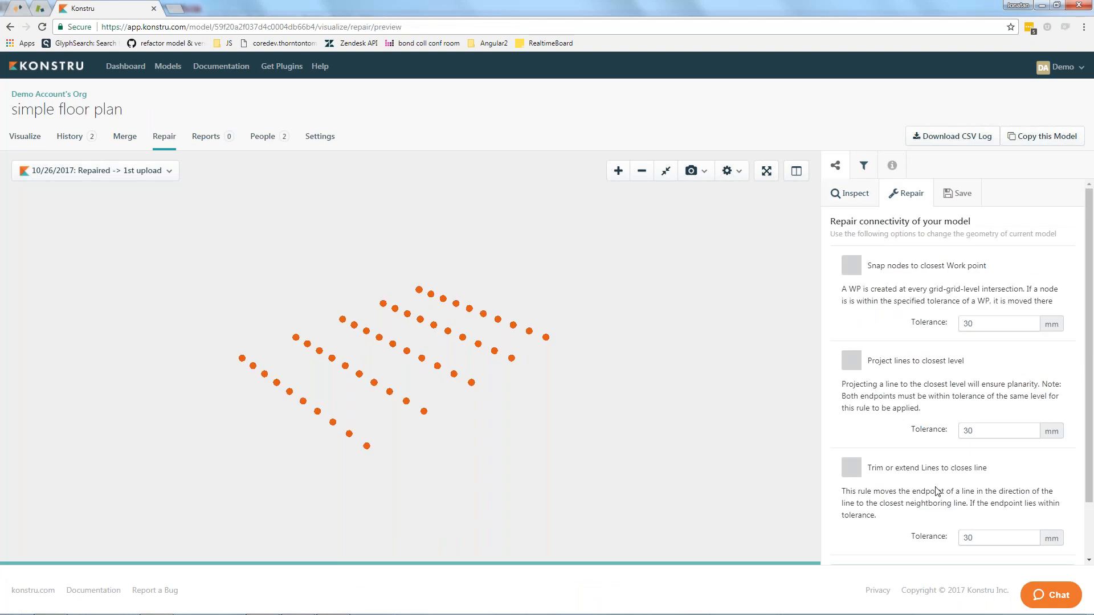
pyautogui.scroll(-2, 968, 495)
pyautogui.moveTo(842, 512)
pyautogui.mouseDown()
pyautogui.moveTo(972, 512)
pyautogui.moveTo(855, 520)
pyautogui.mouseUp()
pyautogui.click(963, 512)
pyautogui.click(866, 517)
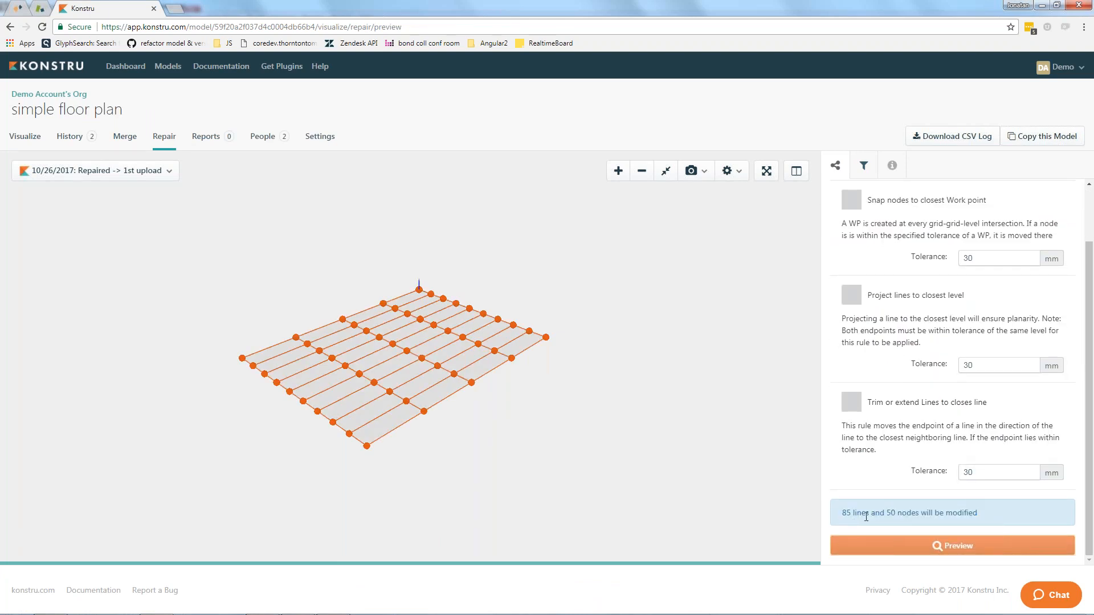
pyautogui.scroll(1, 853, 387)
pyautogui.scroll(-1, 854, 398)
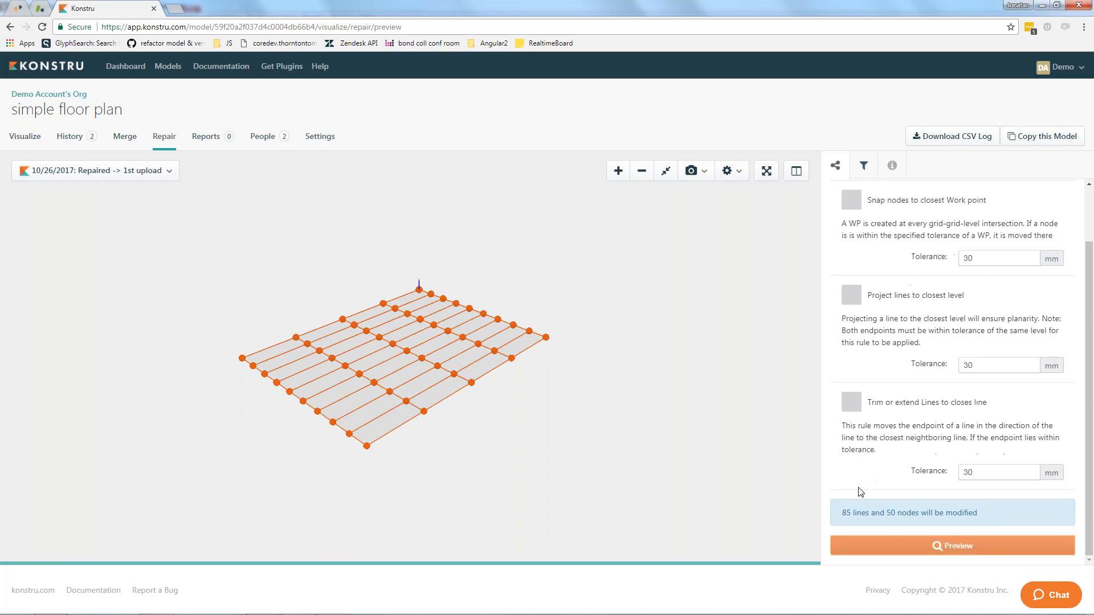
# Enable the Snap nodes to closest Work point rule and set its tolerance to 300 mm.
pyautogui.click(852, 201)
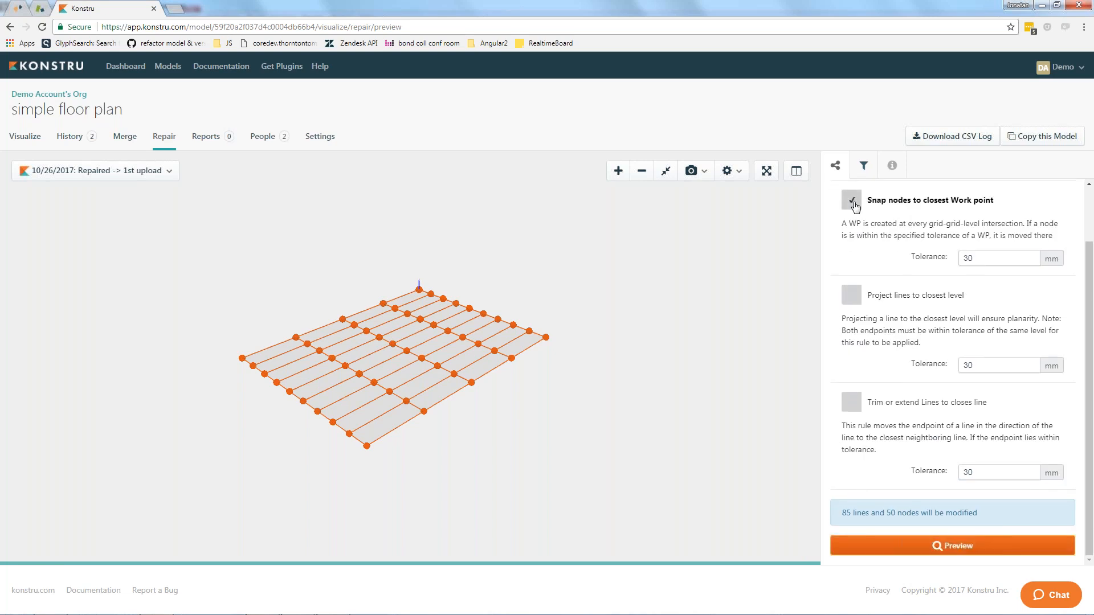
pyautogui.click(993, 261)
pyautogui.write('0')
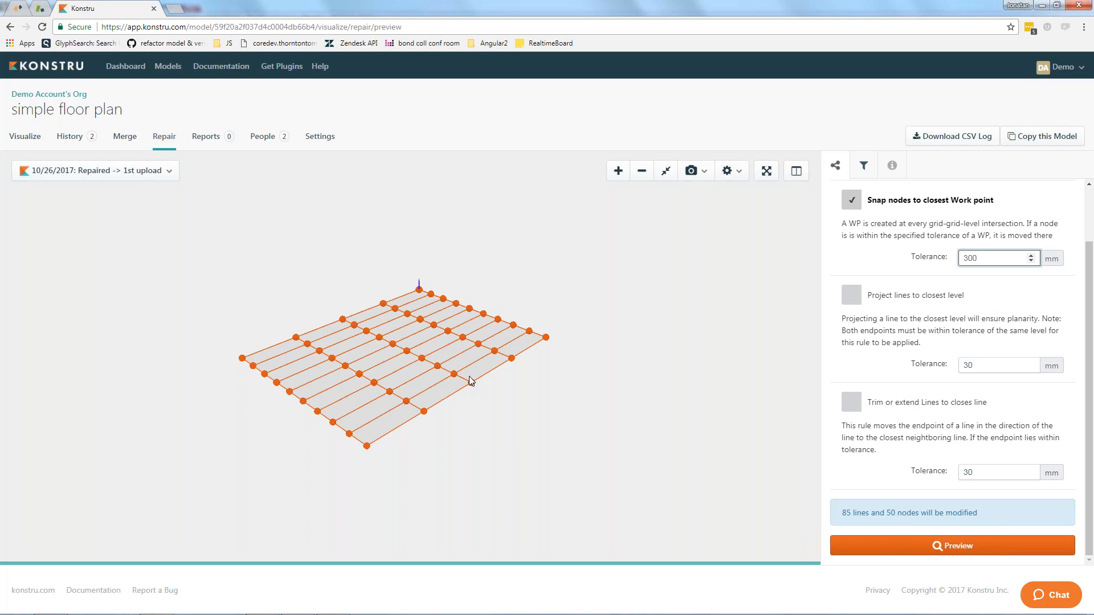
# Open Konstru's documentation tutorials and search the help center for "connectivity".
pyautogui.moveTo(632, 613)
pyautogui.click(221, 67)
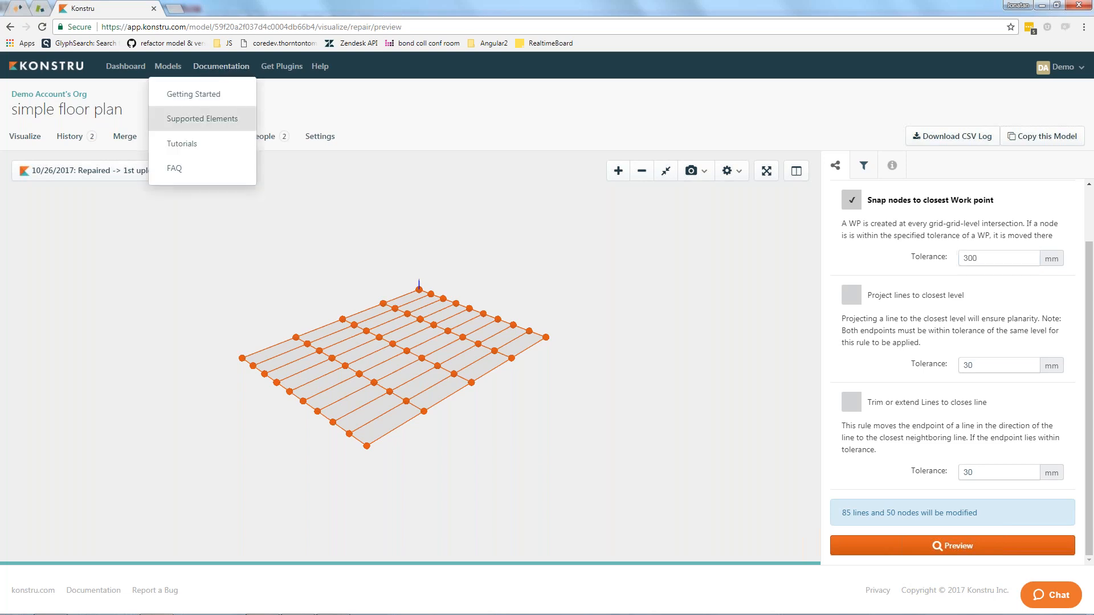
pyautogui.click(182, 144)
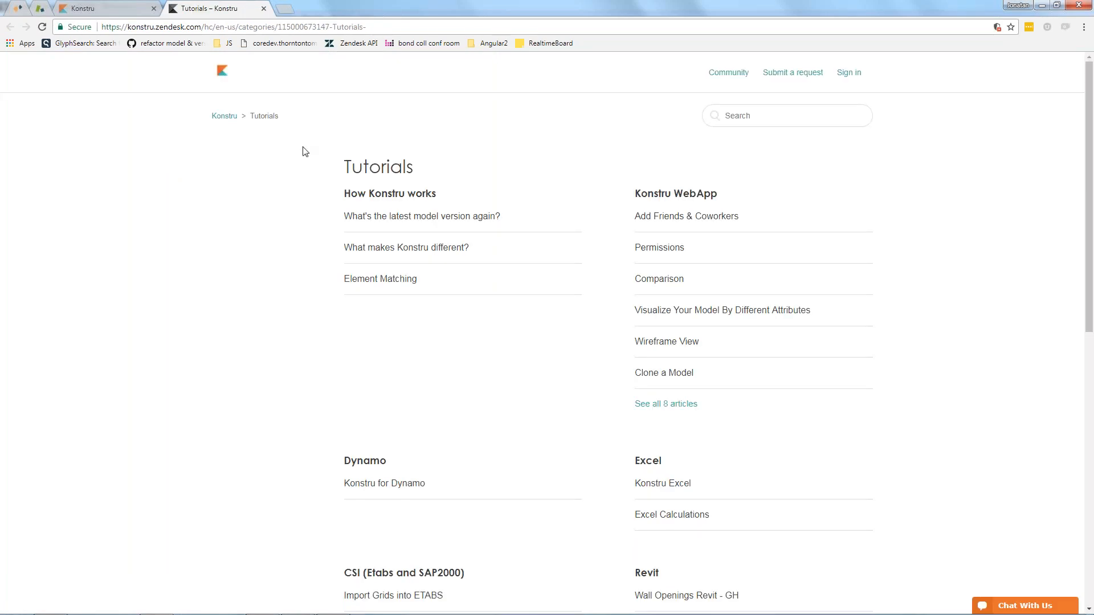
pyautogui.click(726, 115)
pyautogui.write('eonnectivity')
pyautogui.press('Return')
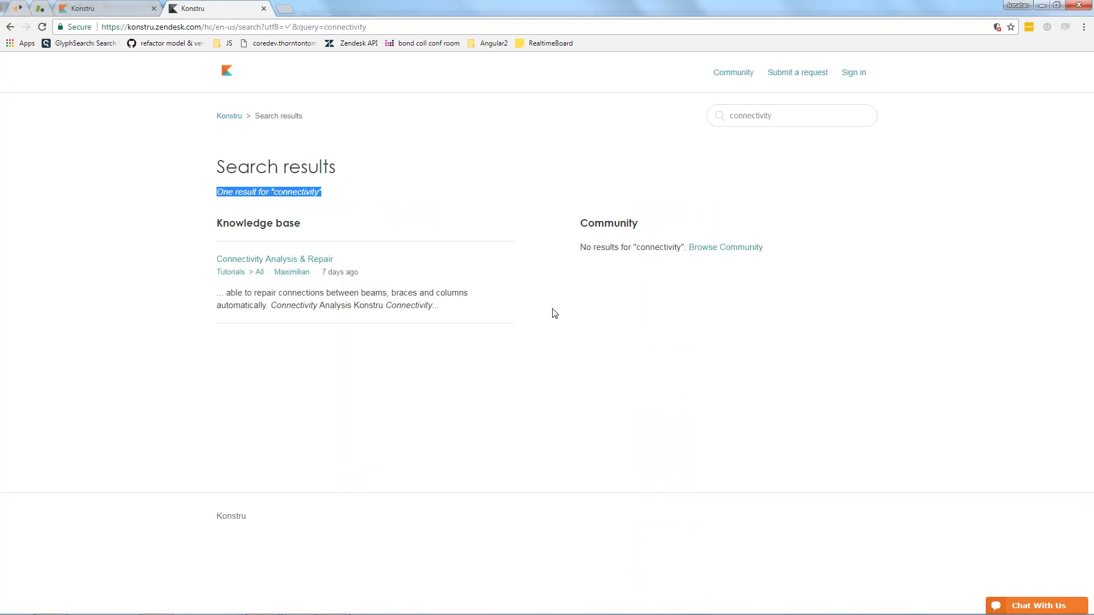
# Open the Connectivity Analysis & Repair article and read its Connectivity Repair section on the repair modes and preview.
pyautogui.click(275, 260)
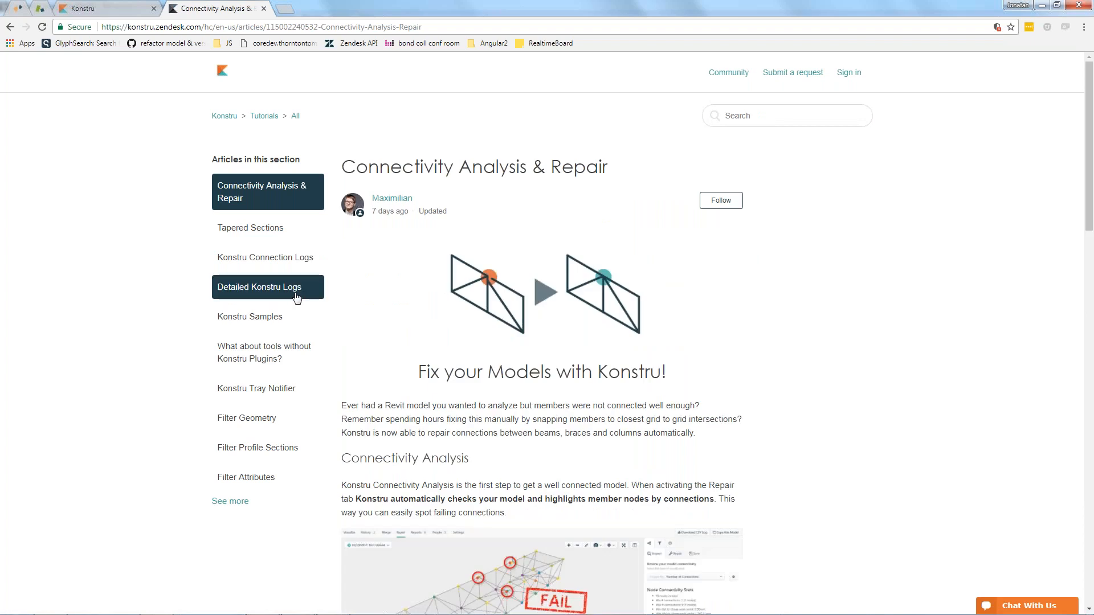
pyautogui.scroll(-8, 296, 296)
pyautogui.scroll(-9, 297, 299)
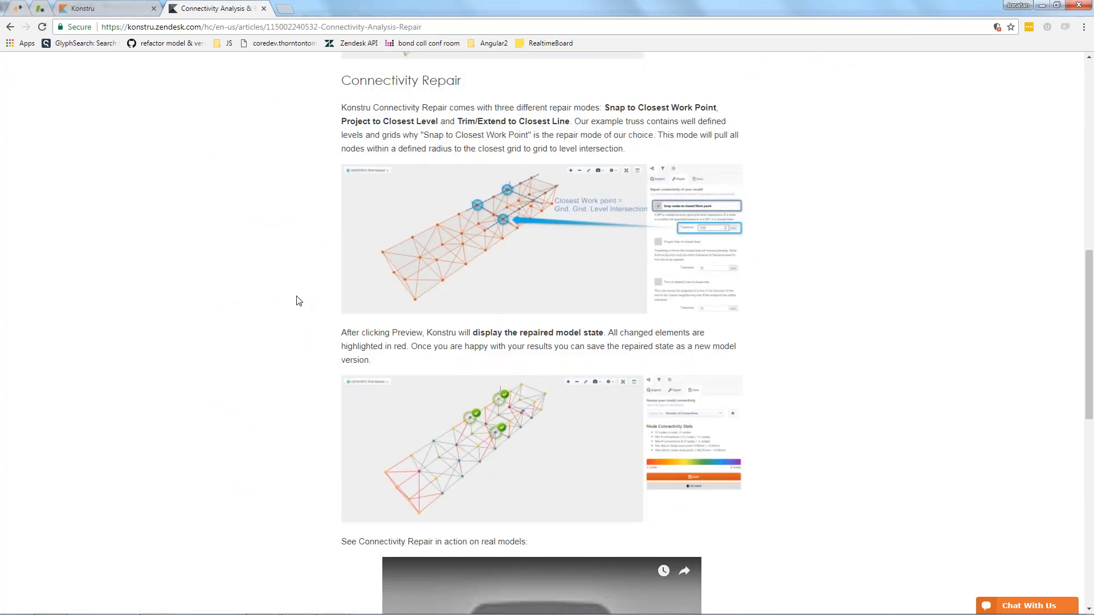
pyautogui.scroll(13, 303, 305)
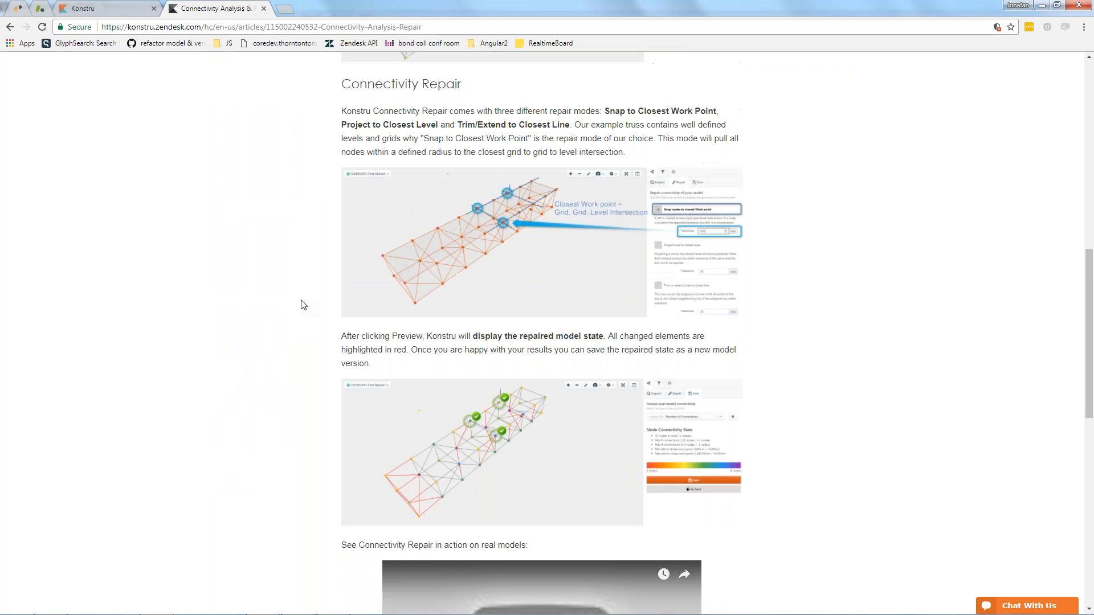